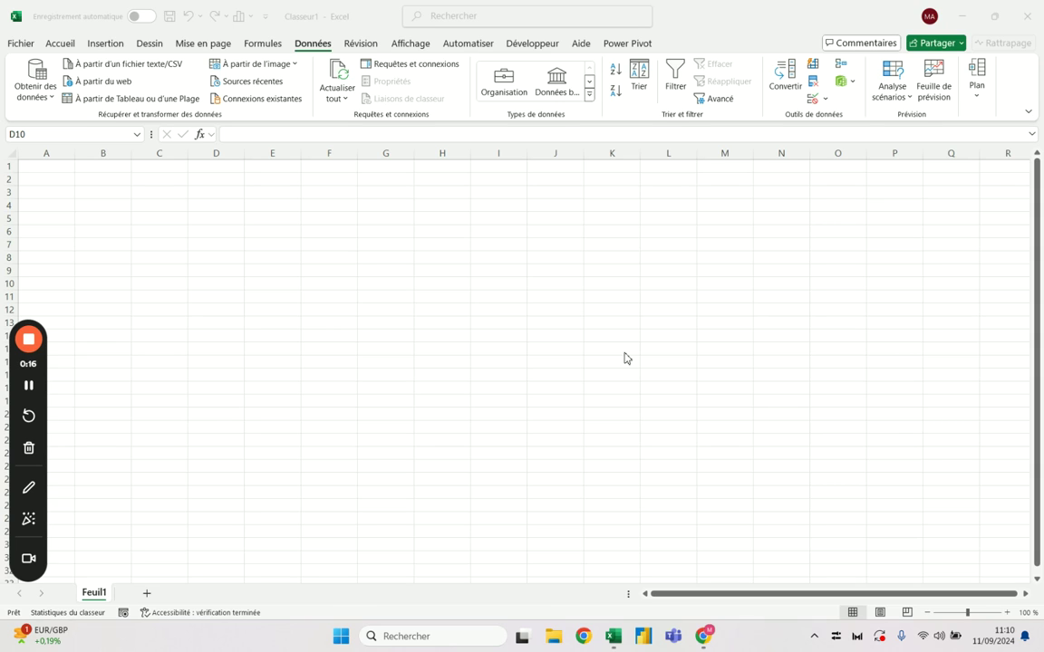
- Switch from the blank Excel workbook to the Chrome 'Le calendrier scolaire' page
key(alt+Tab)
key(alt+Tab)
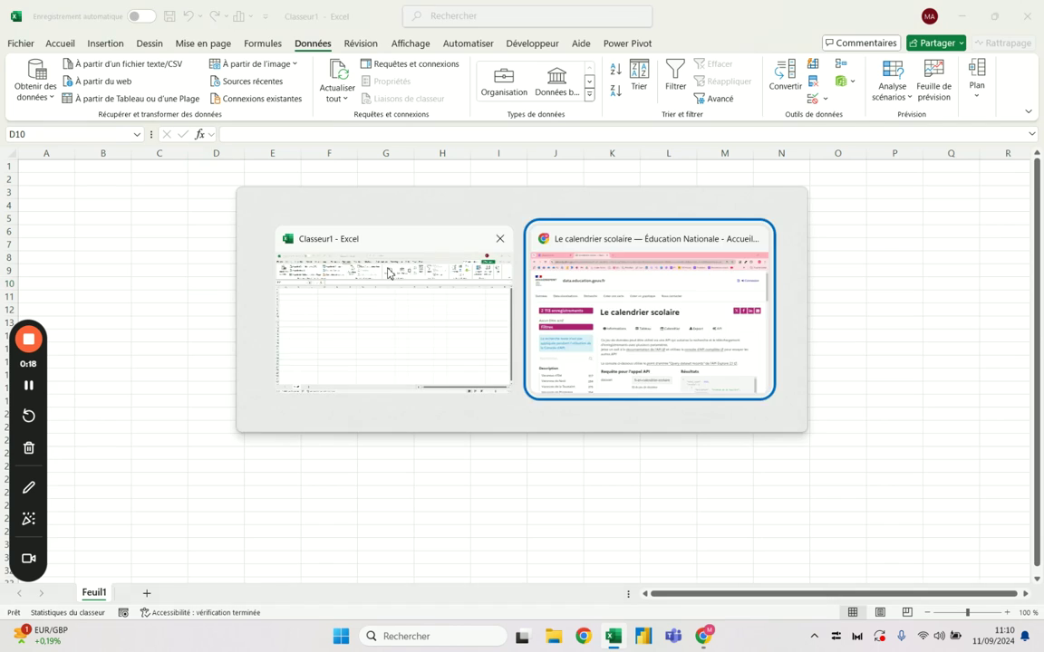
key(alt+Tab)
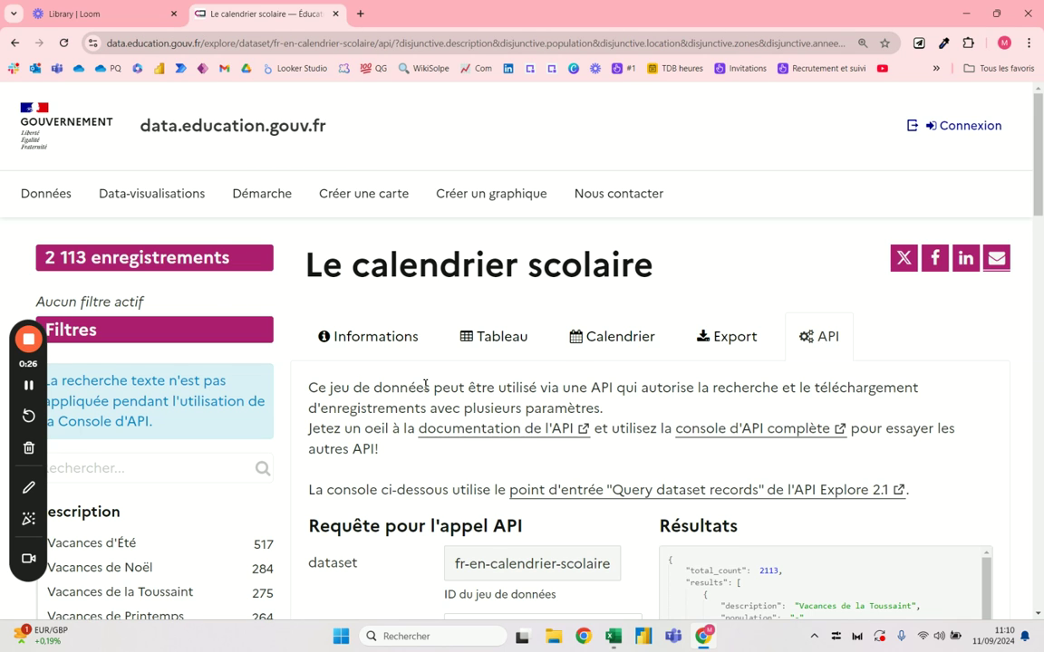
- Find the dataset's total_count of 2113 records in the API console
scroll(426, 380, down, 2)
scroll(426, 388, down, 3)
scroll(426, 388, down, 2)
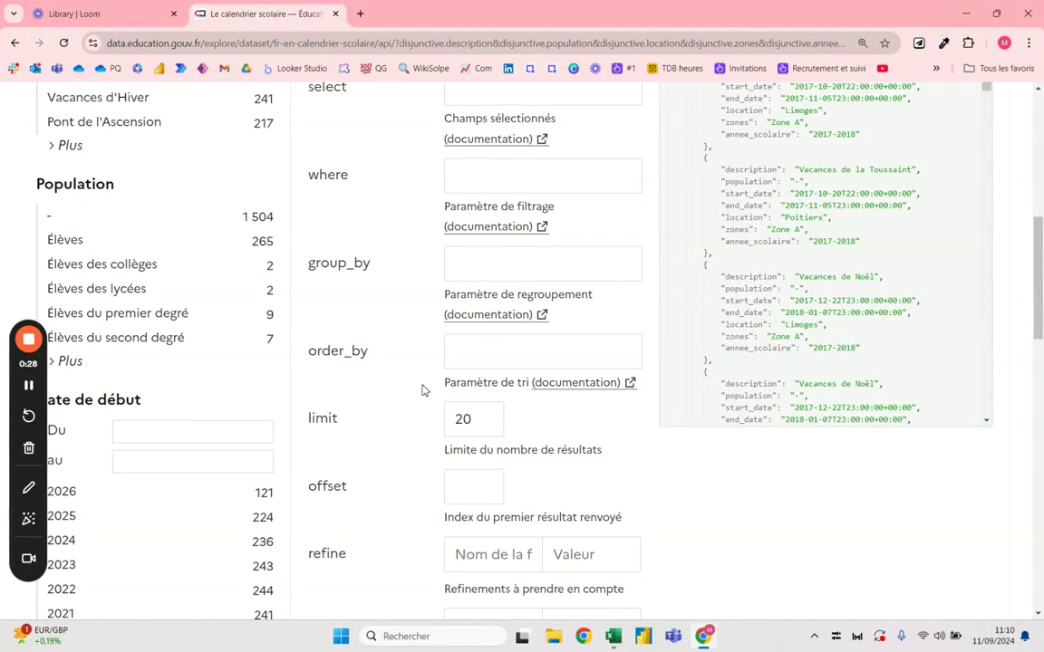
scroll(1015, 253, up, 2)
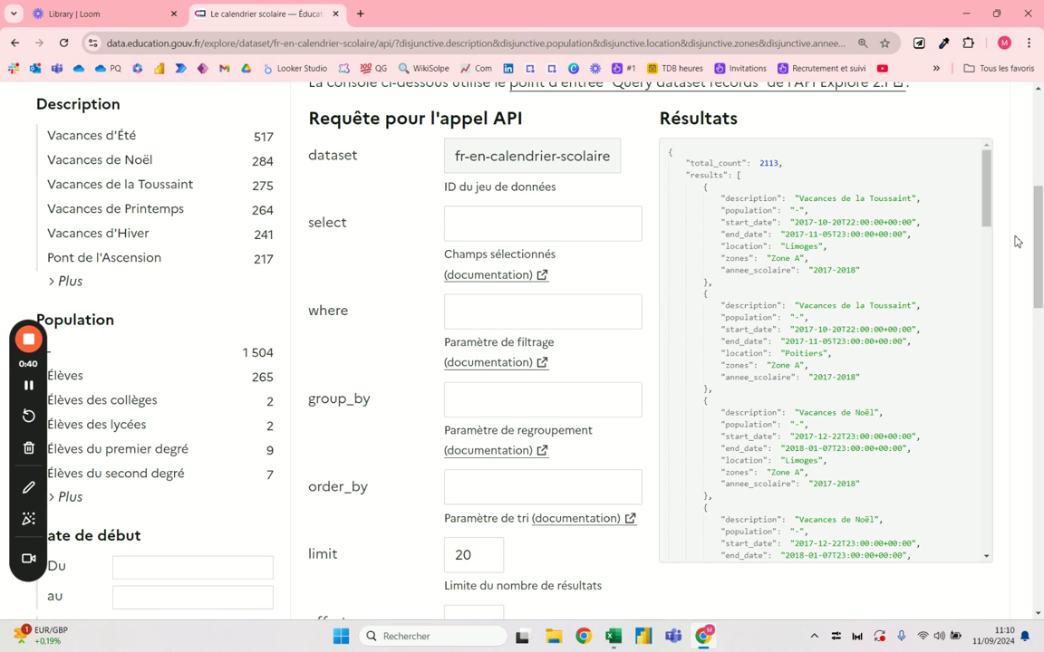
drag(759, 163, 779, 163)
click(789, 163)
click(775, 164)
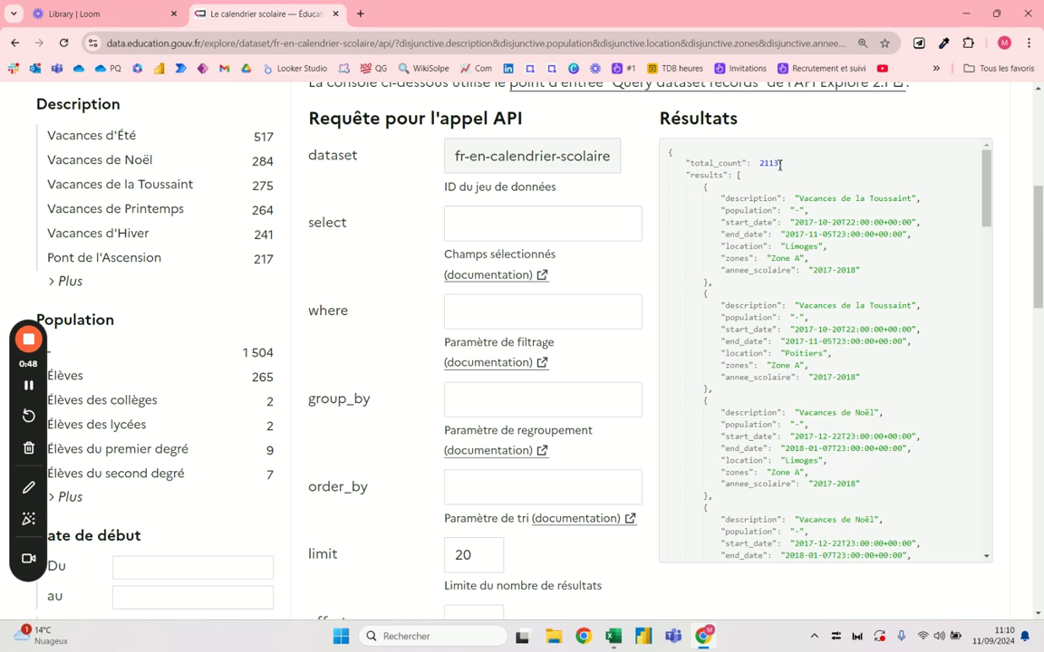
- Try limit values of 2113 and then 10000 in the limit field
scroll(384, 458, down, 3)
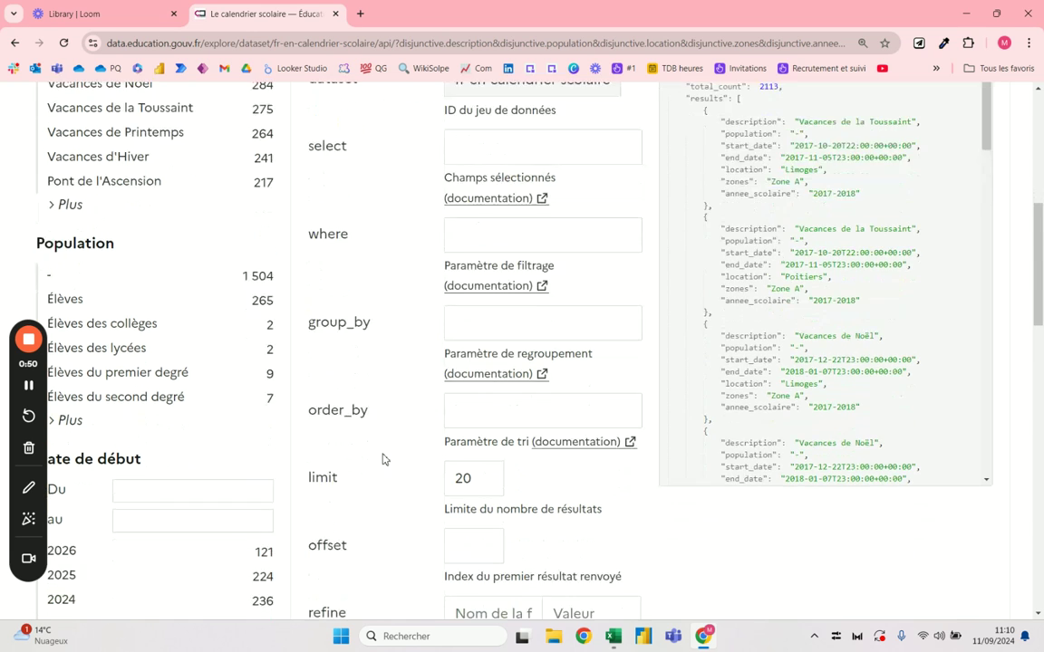
double_click(476, 289)
text(2113)
key(BackSpace)
key(BackSpace)
key(BackSpace)
key(BackSpace)
text(10000)
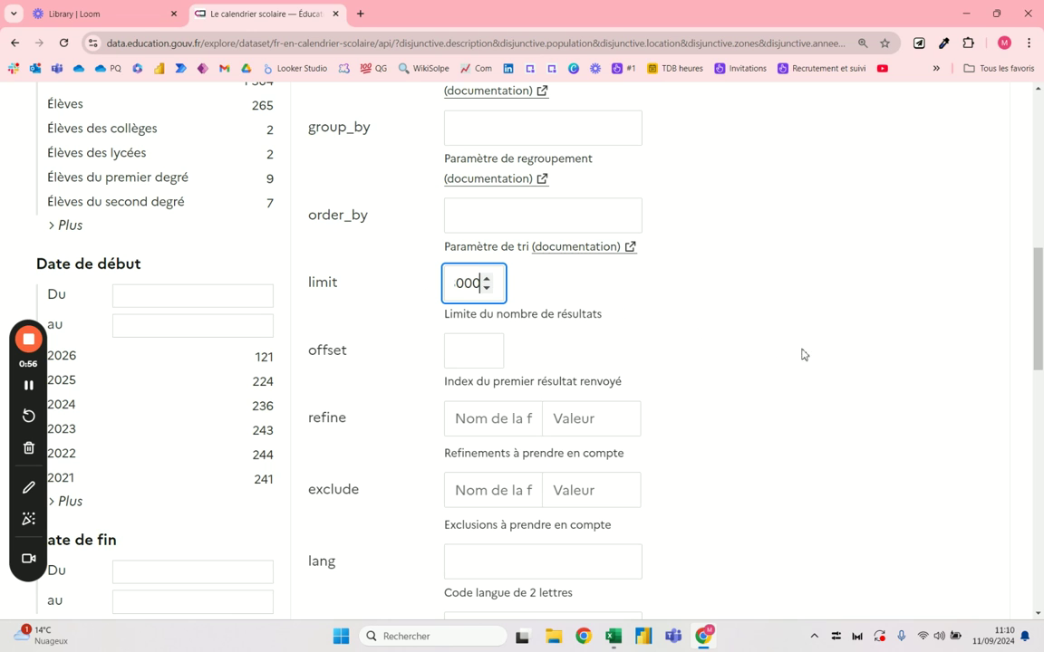
- Note the maximum of 100 from the error and set the limit to 100
scroll(802, 354, up, 3)
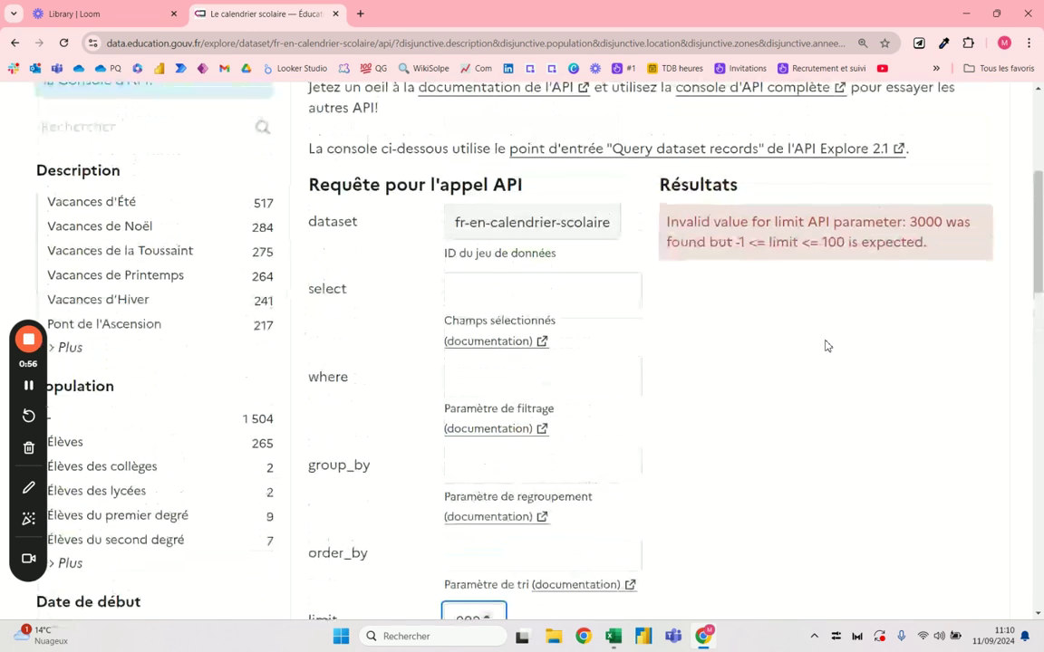
double_click(827, 245)
scroll(634, 380, down, 2)
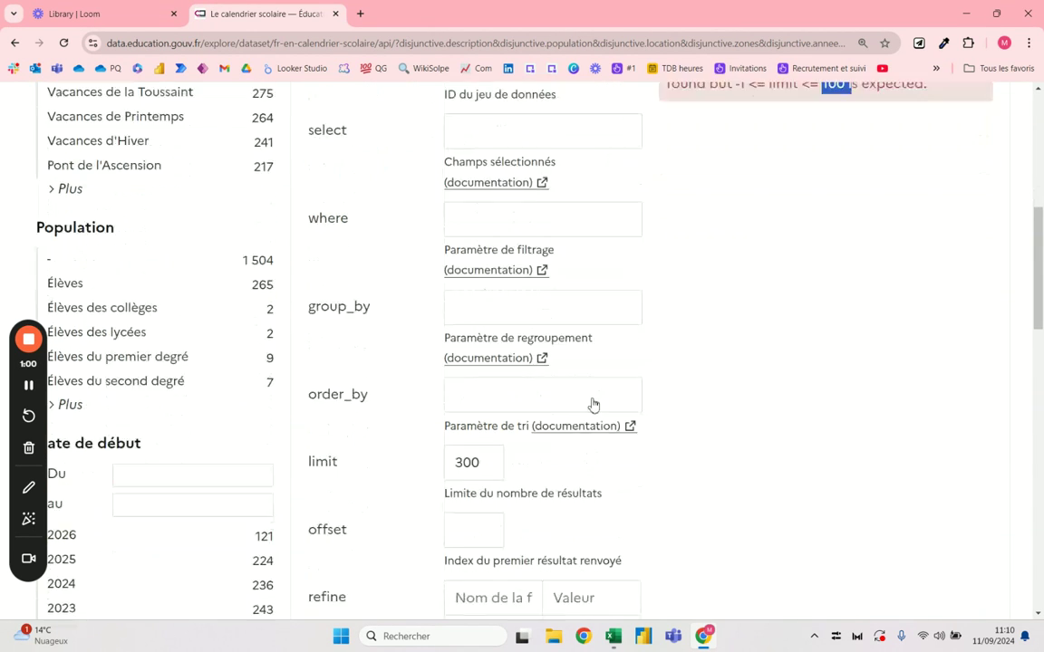
double_click(471, 420)
text(100)
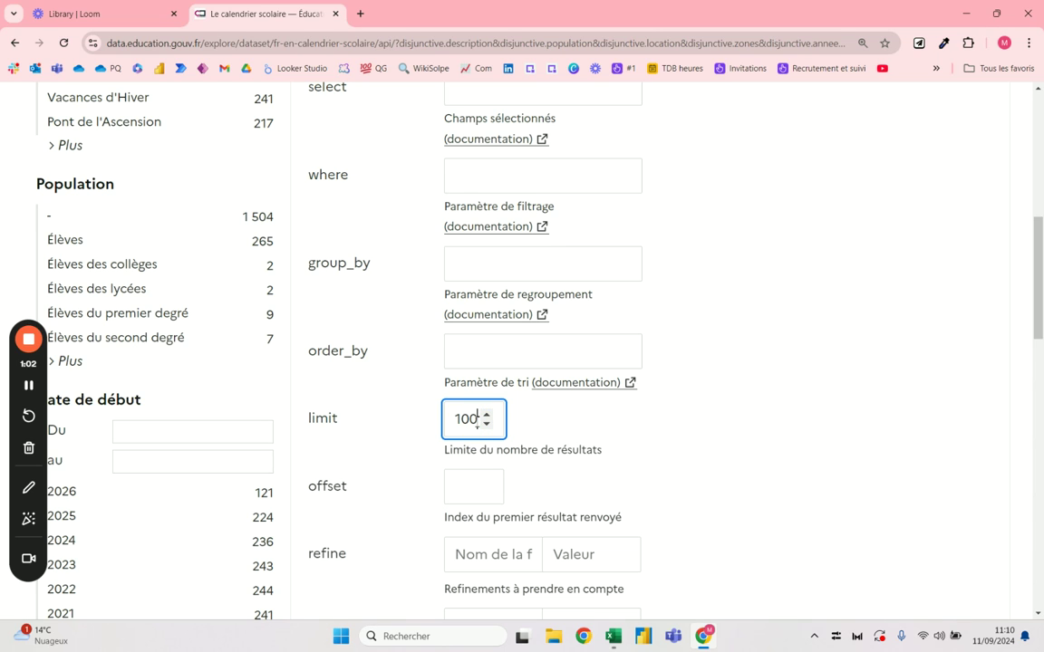
click(650, 350)
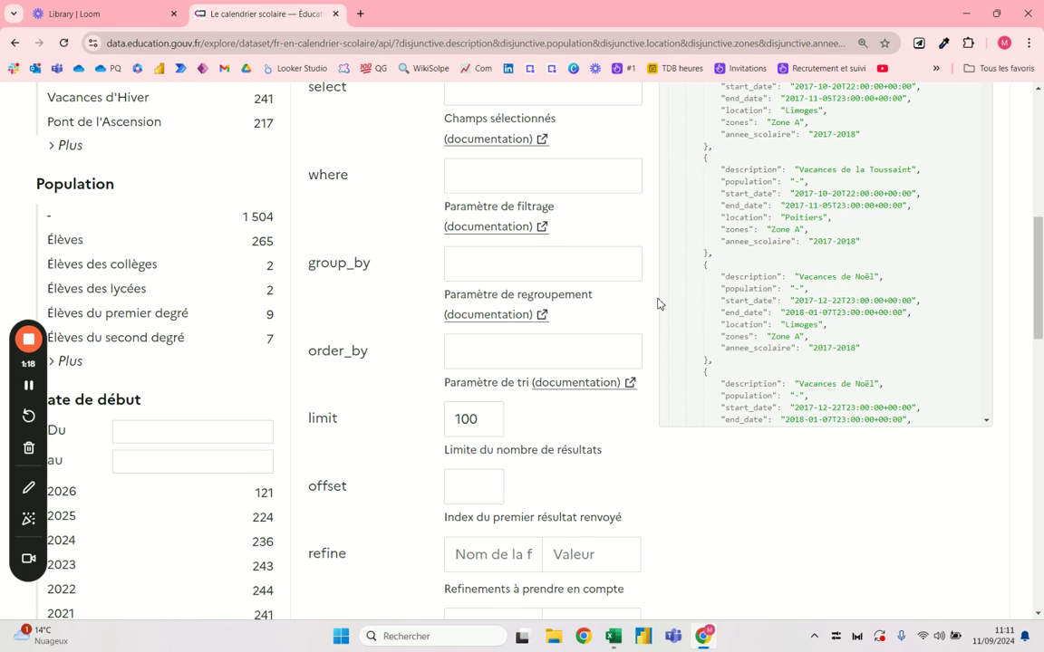
- Recheck the total_count of 2113 and the limit field set to 100
scroll(658, 303, up, 3)
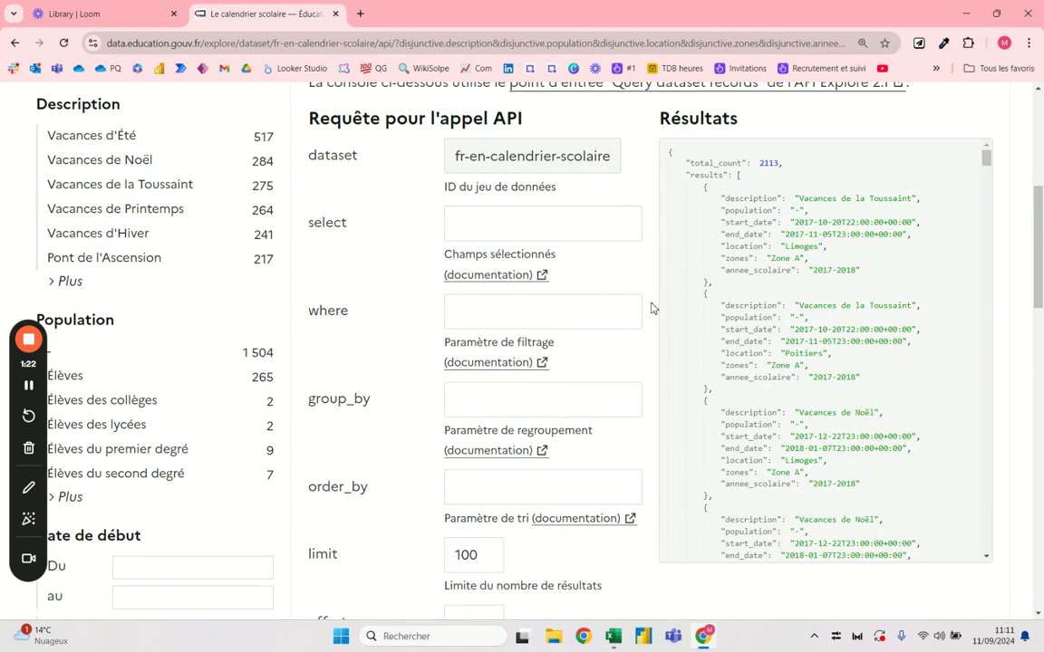
scroll(651, 308, down, 3)
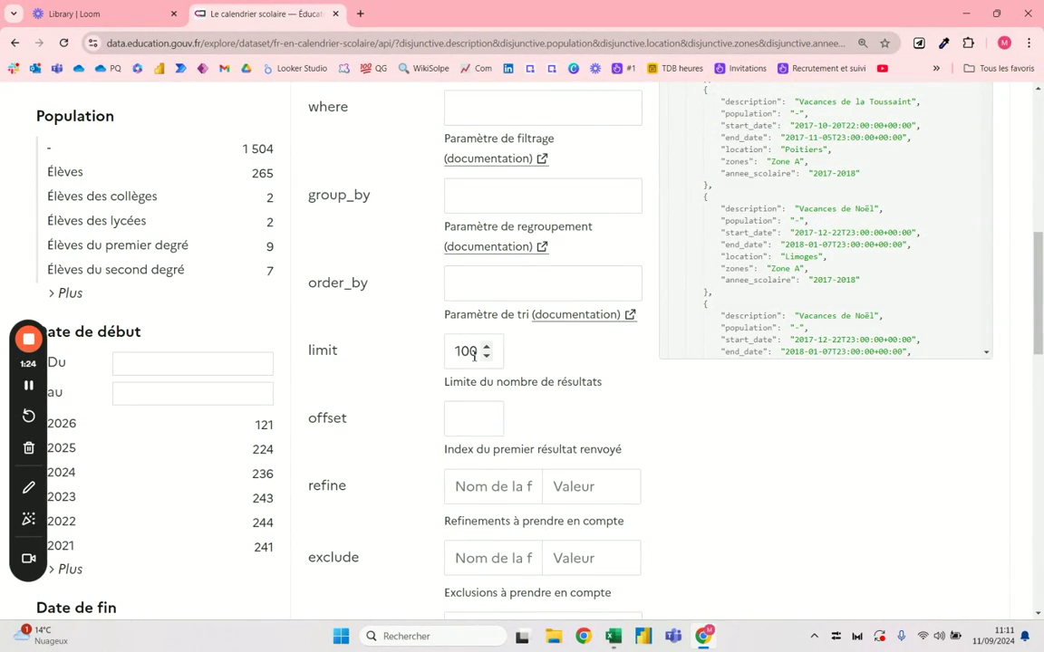
scroll(473, 356, up, 4)
double_click(764, 230)
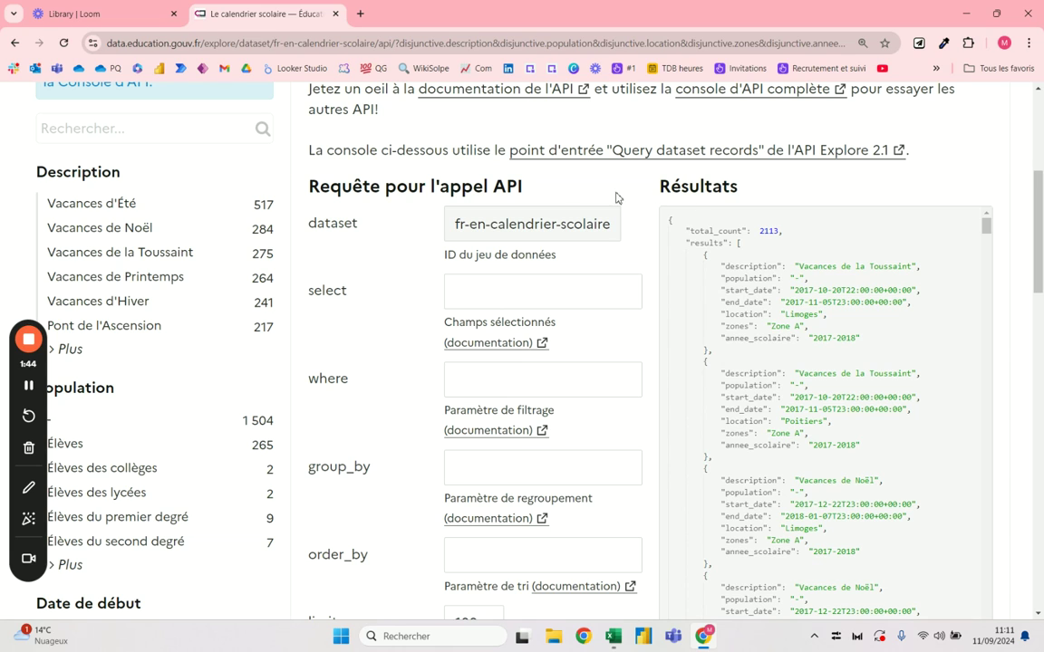
scroll(593, 199, up, 3)
scroll(587, 215, down, 6)
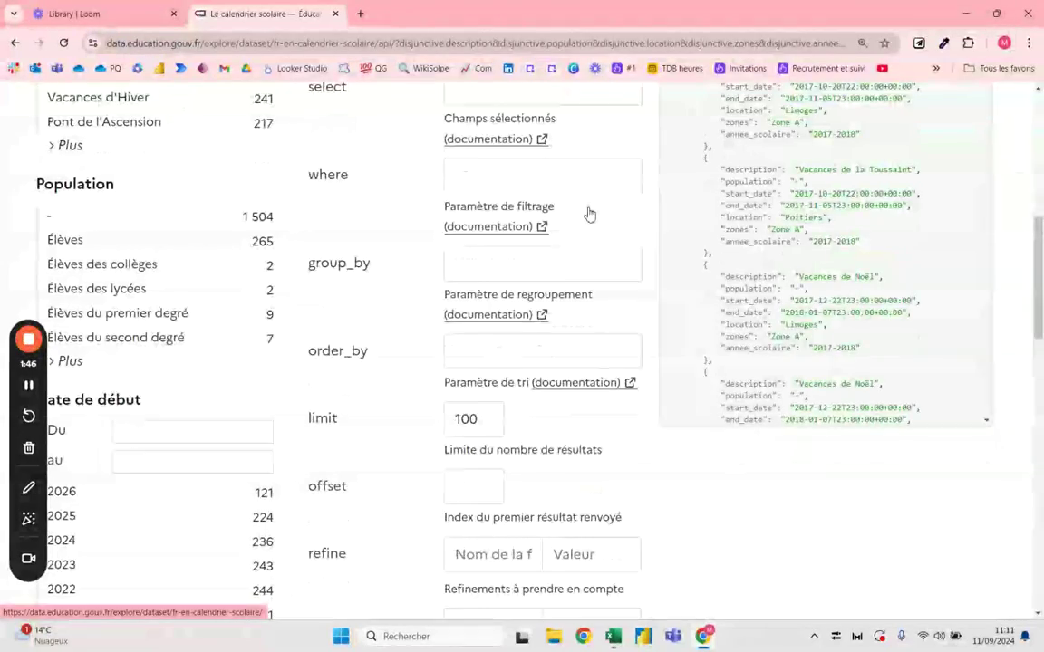
scroll(587, 215, down, 3)
click(465, 220)
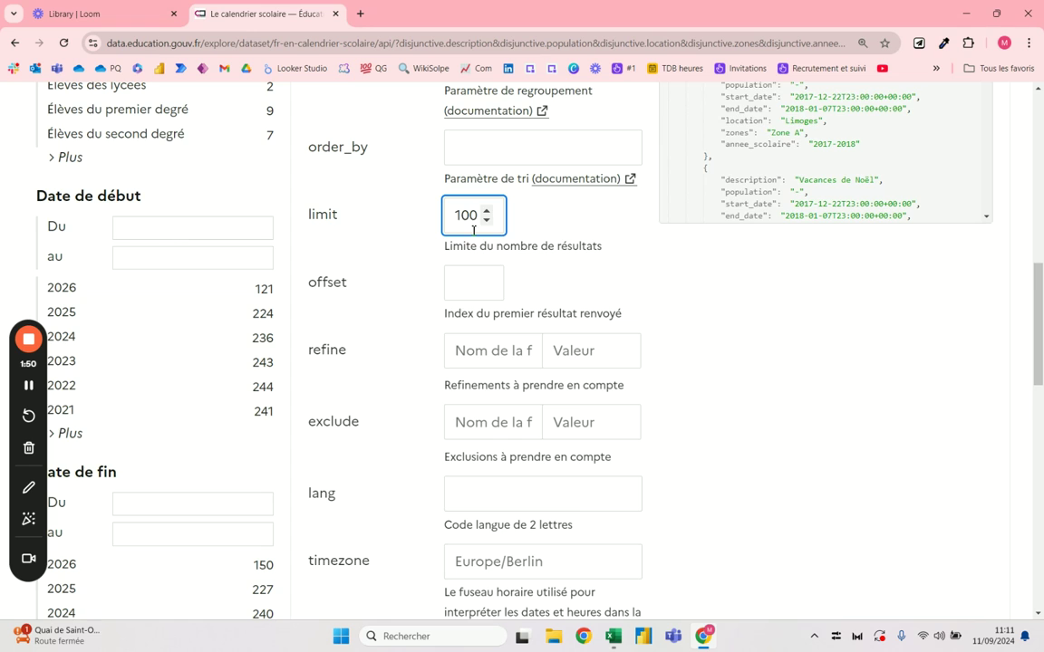
- Copy the API call URL ending records?limit=100 and return to Excel
scroll(785, 361, down, 3)
scroll(843, 333, down, 3)
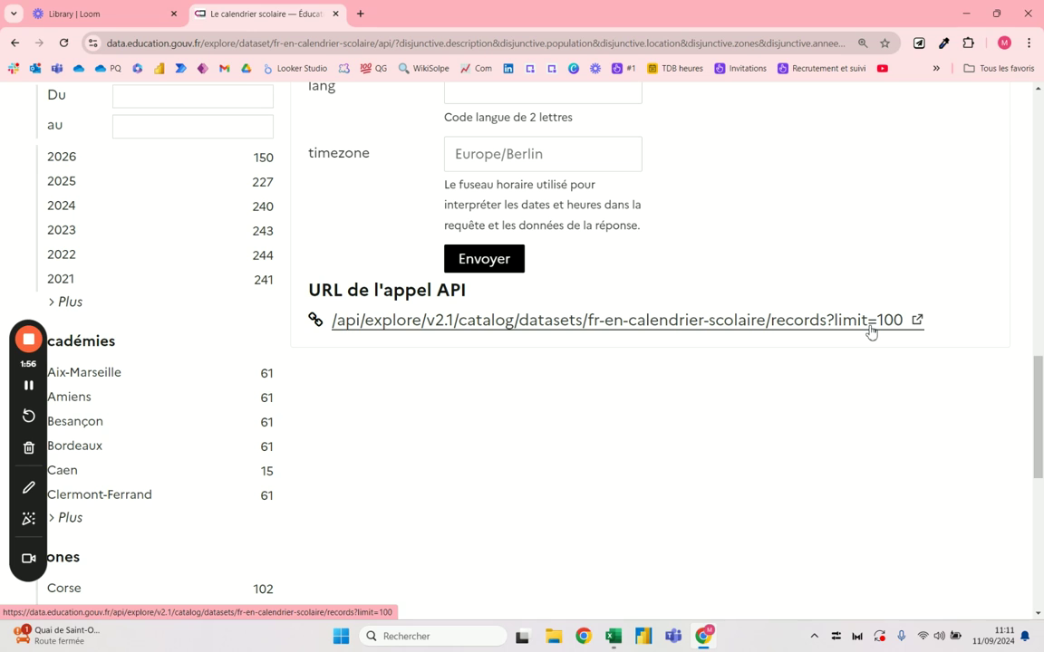
right_click(830, 327)
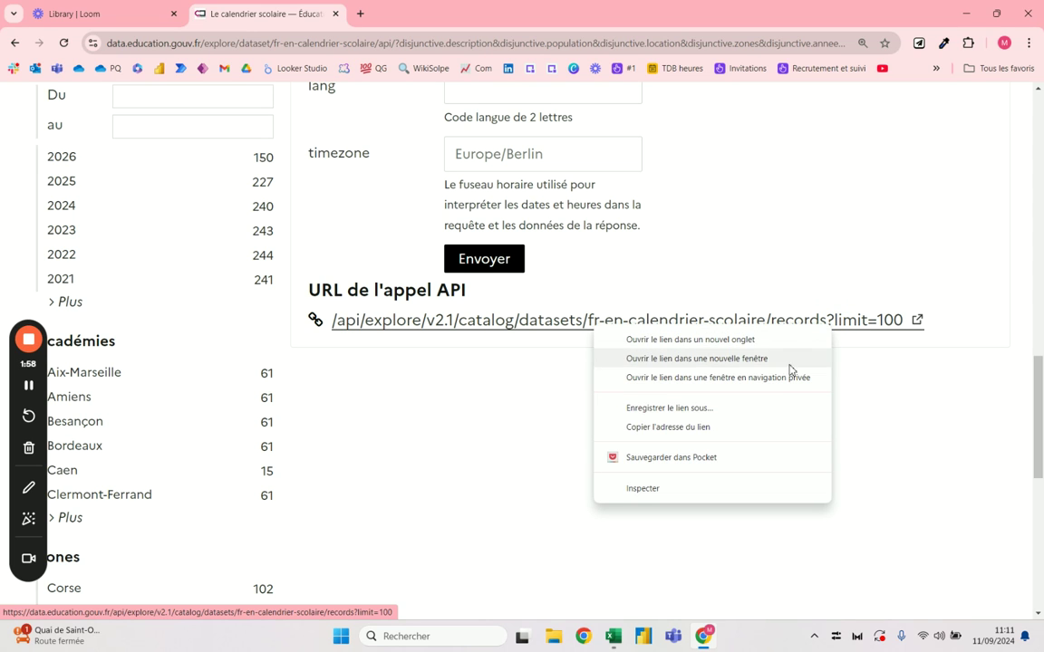
click(735, 431)
key(alt+Tab)
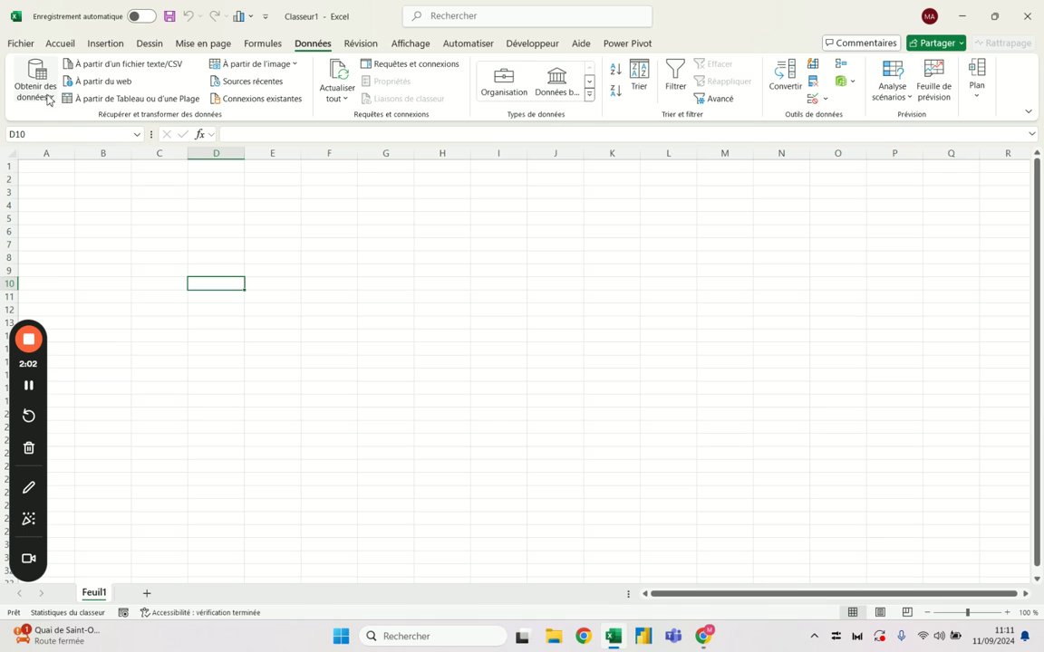
- Import the copied records?limit=100 API URL via Données > À partir du web
click(94, 86)
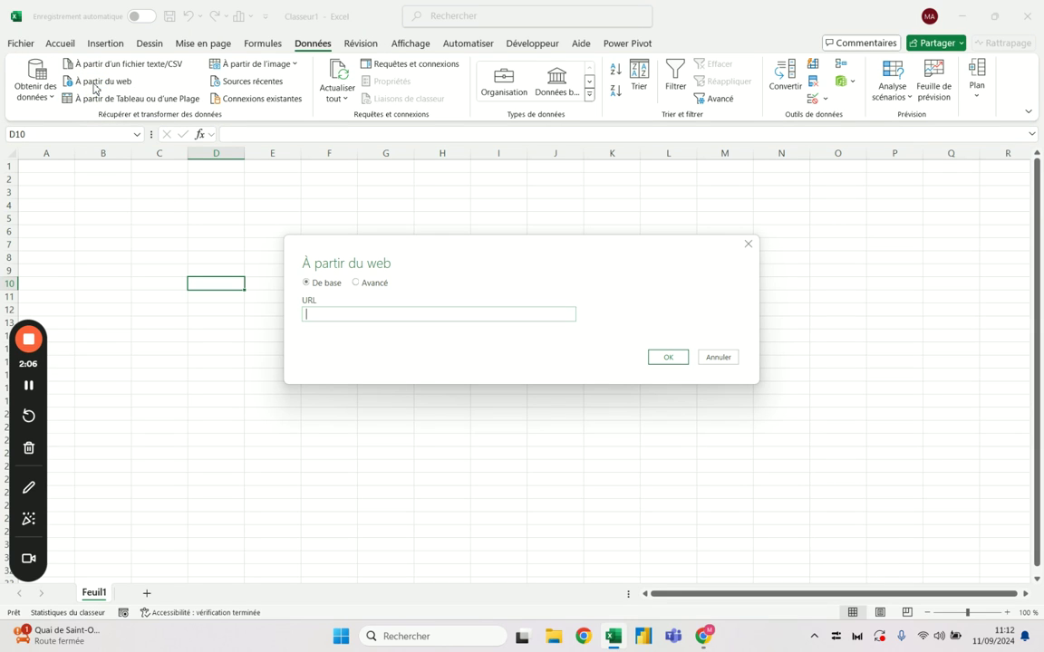
key(ctrl+v)
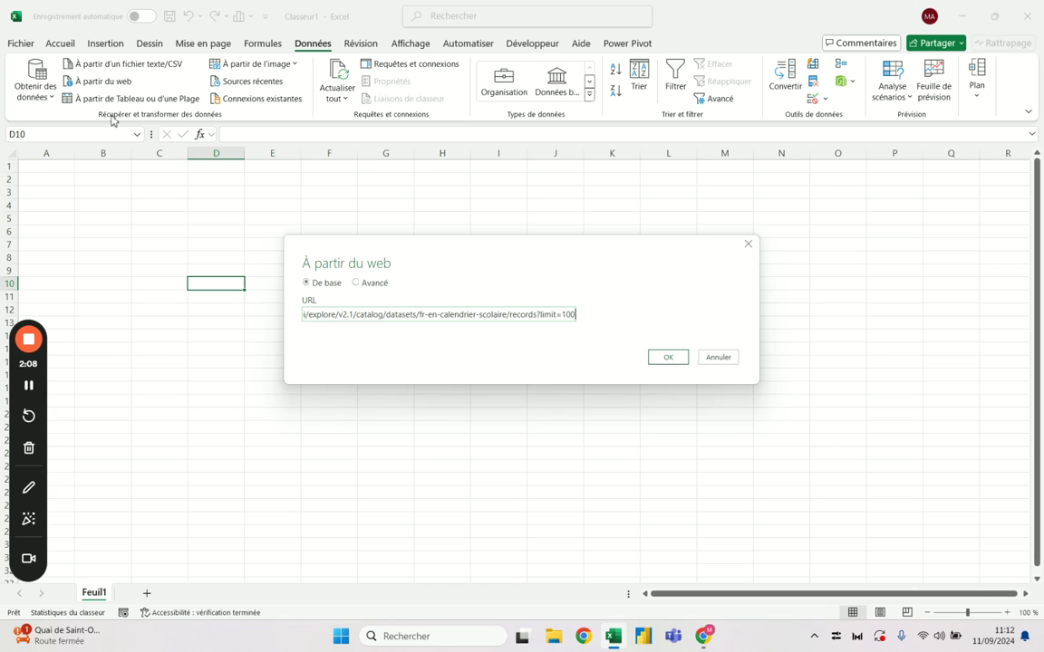
click(669, 358)
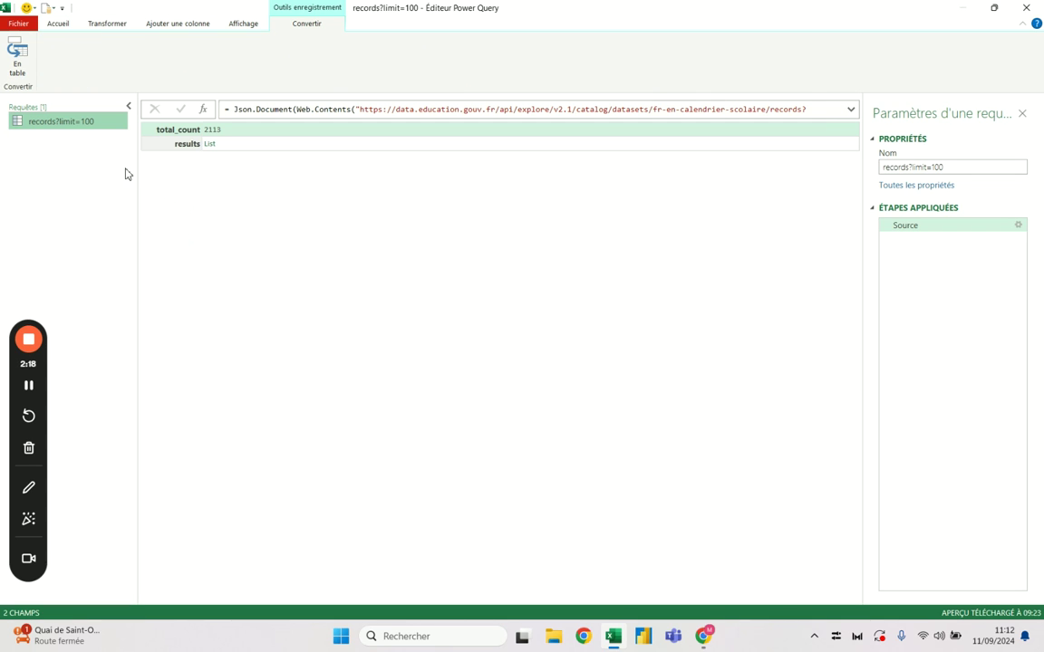
- Rename the records?limit=100 query to 'Import vacances'
double_click(79, 123)
text(Imp)
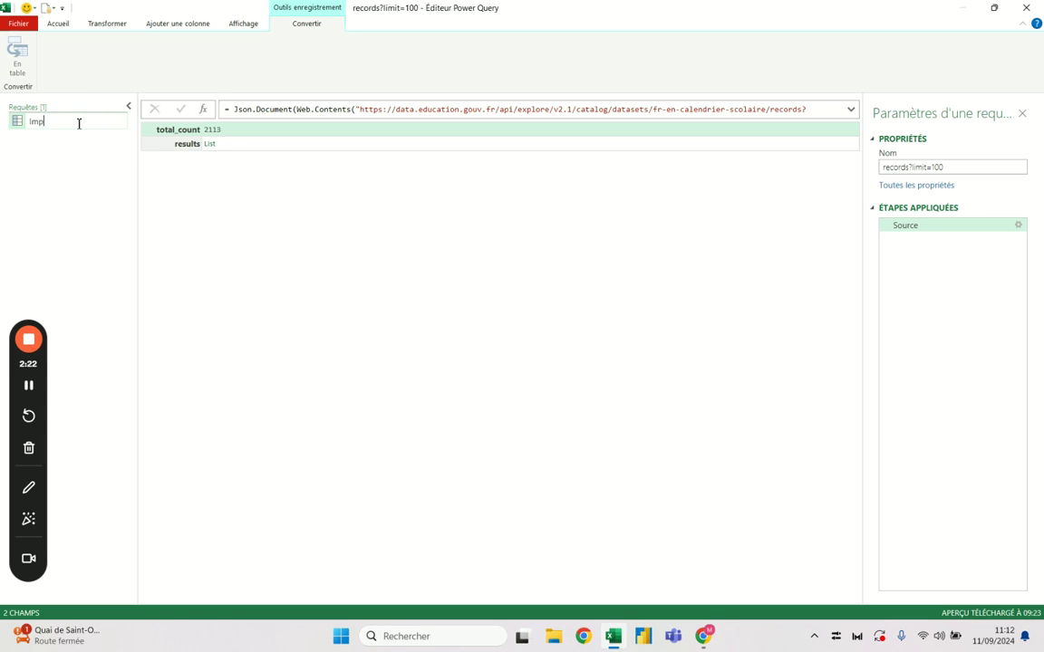
text(ort vacances)
key(Return)
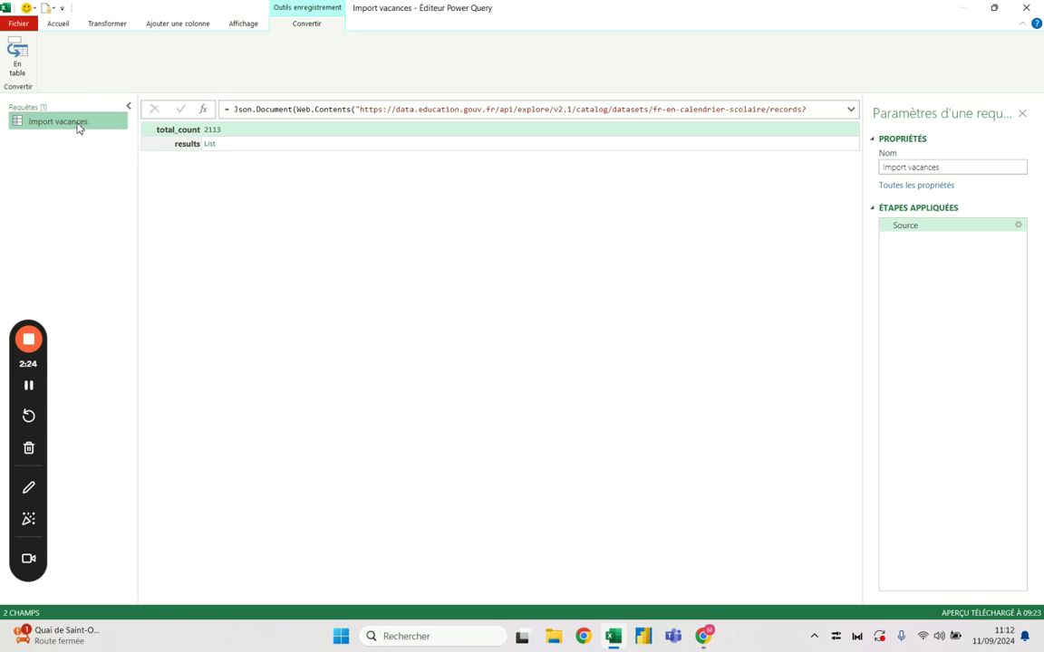
- Drill into the results list of 100 records and start converting it to a table
click(210, 144)
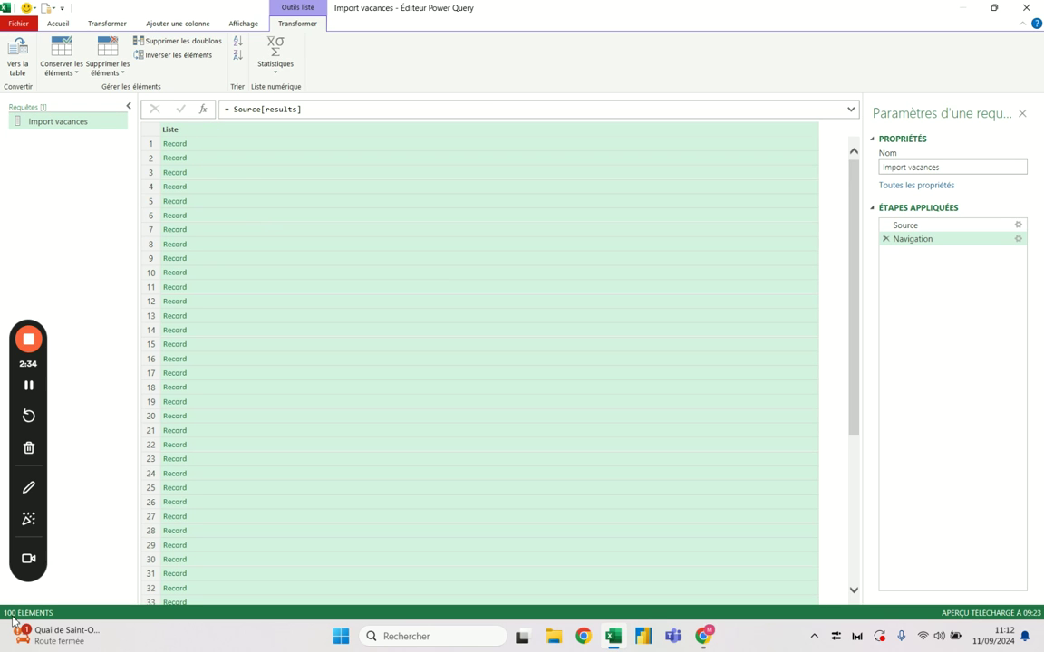
scroll(218, 165, down, 5)
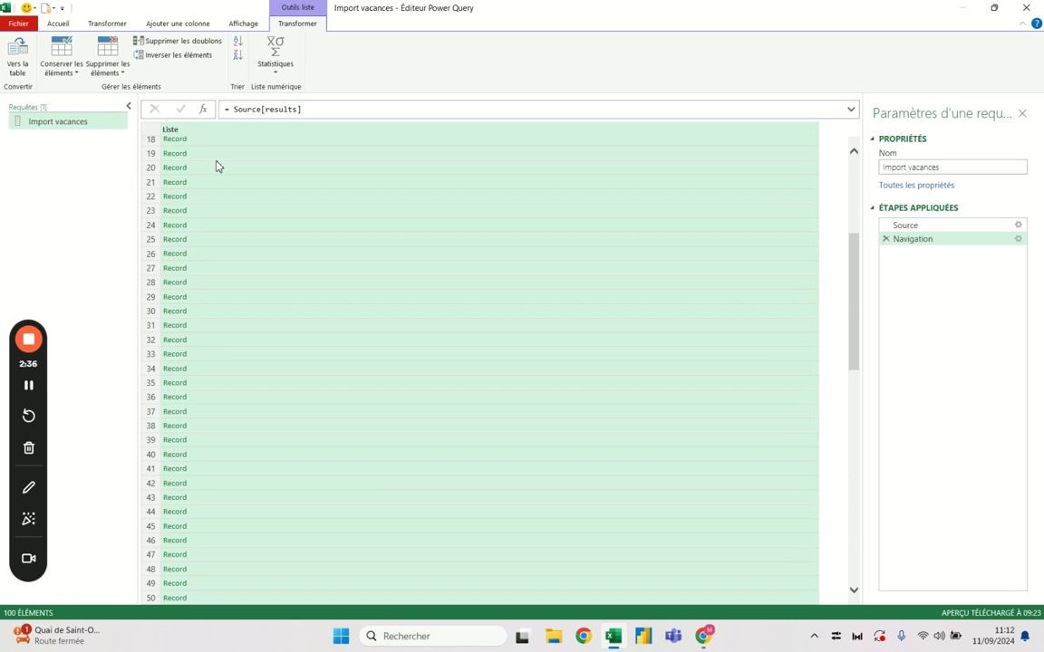
scroll(217, 166, down, 12)
scroll(217, 166, up, 19)
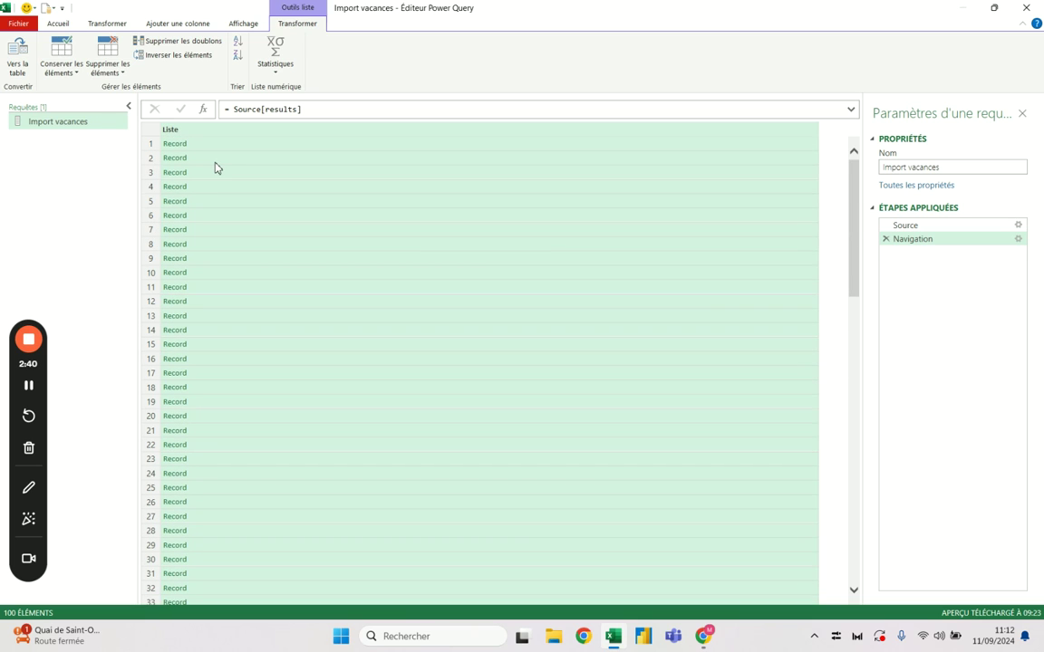
click(18, 53)
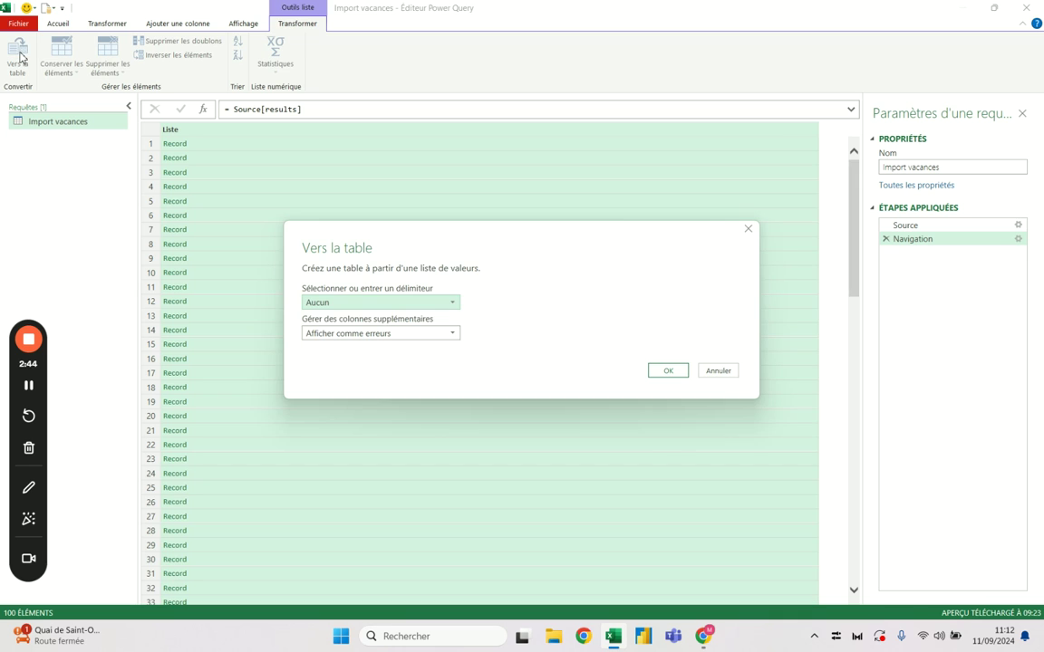
- Convert the list to a table and expand Column1 without the column-name prefix
click(670, 373)
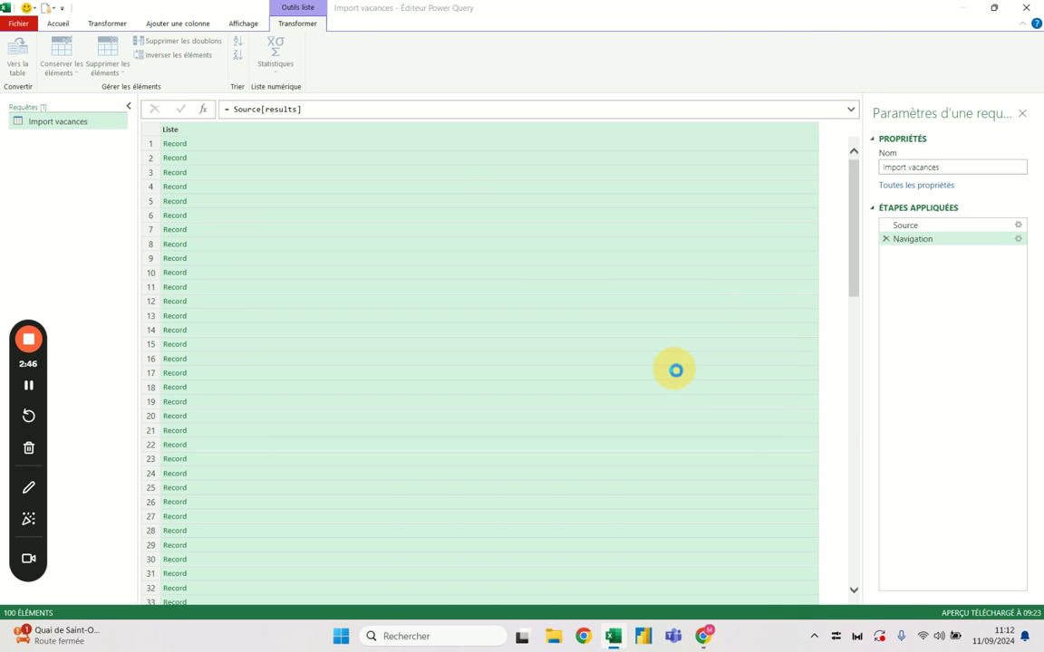
click(263, 130)
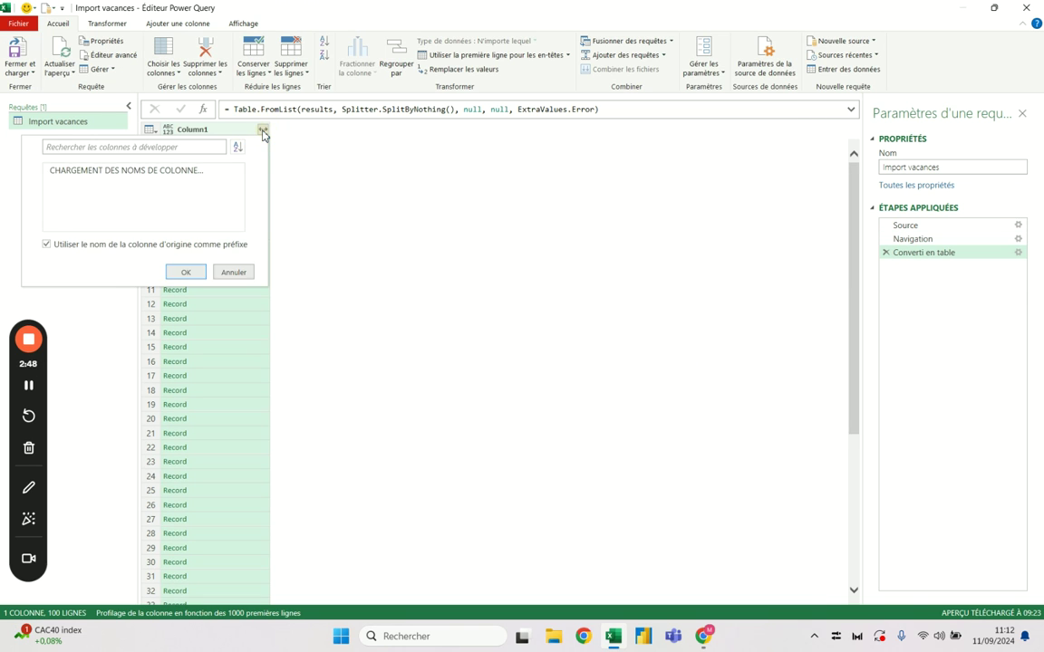
click(46, 285)
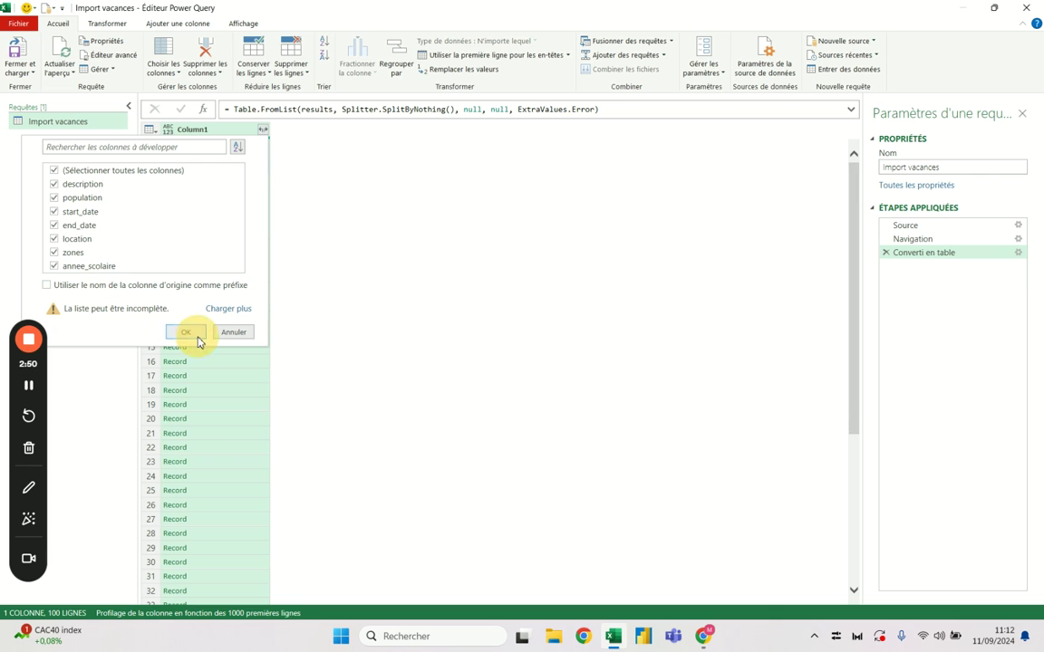
click(187, 332)
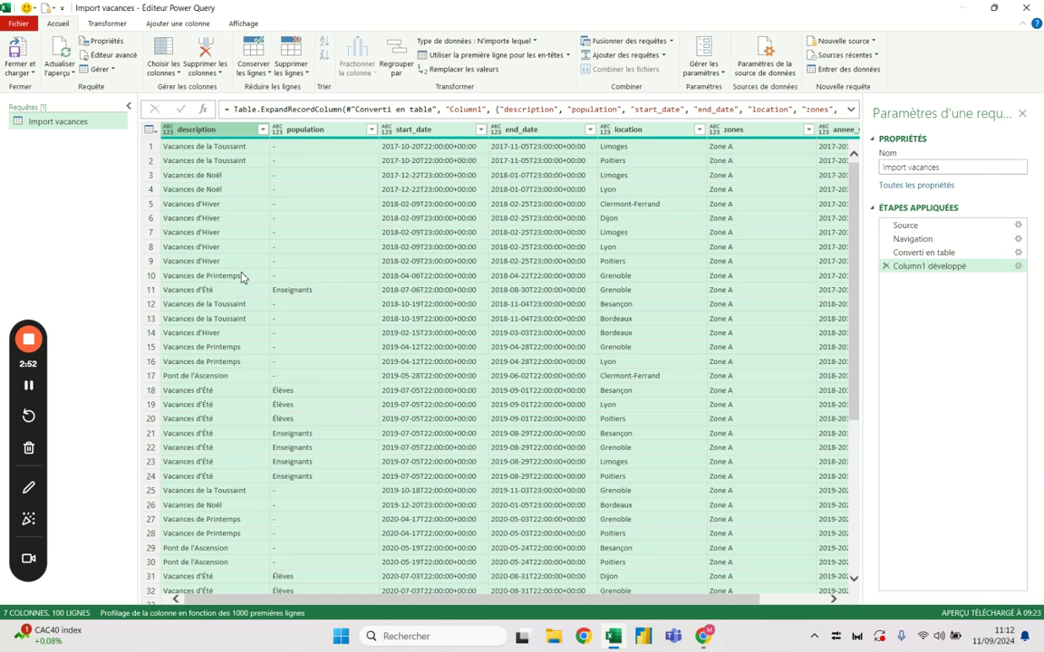
- Preview description, location, zones and annee_scolaire values, then select start_date and end_date
click(201, 145)
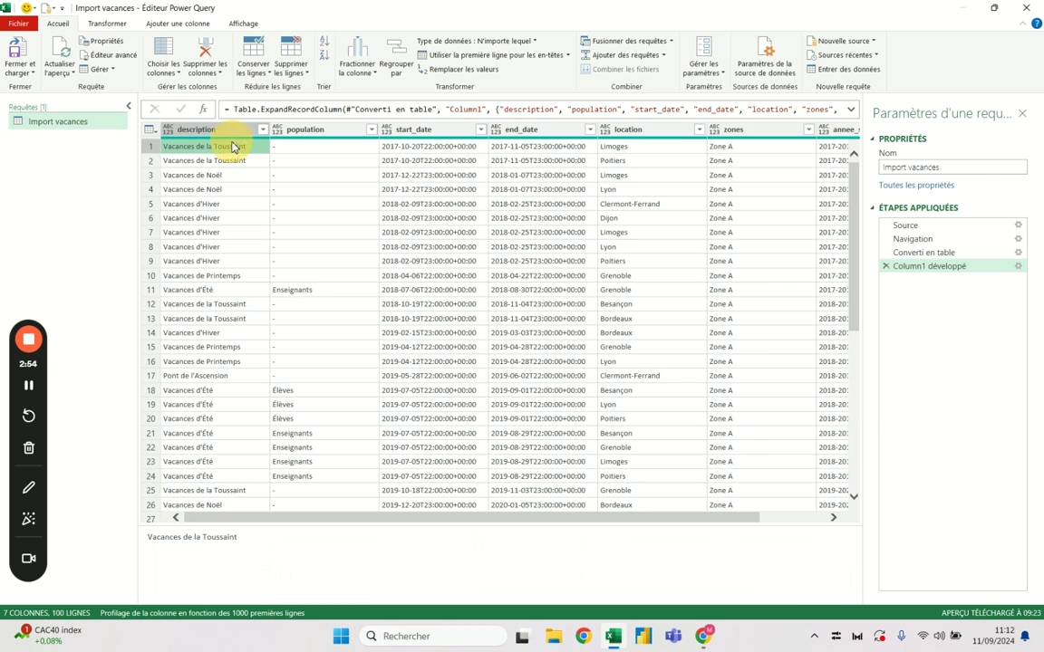
click(694, 148)
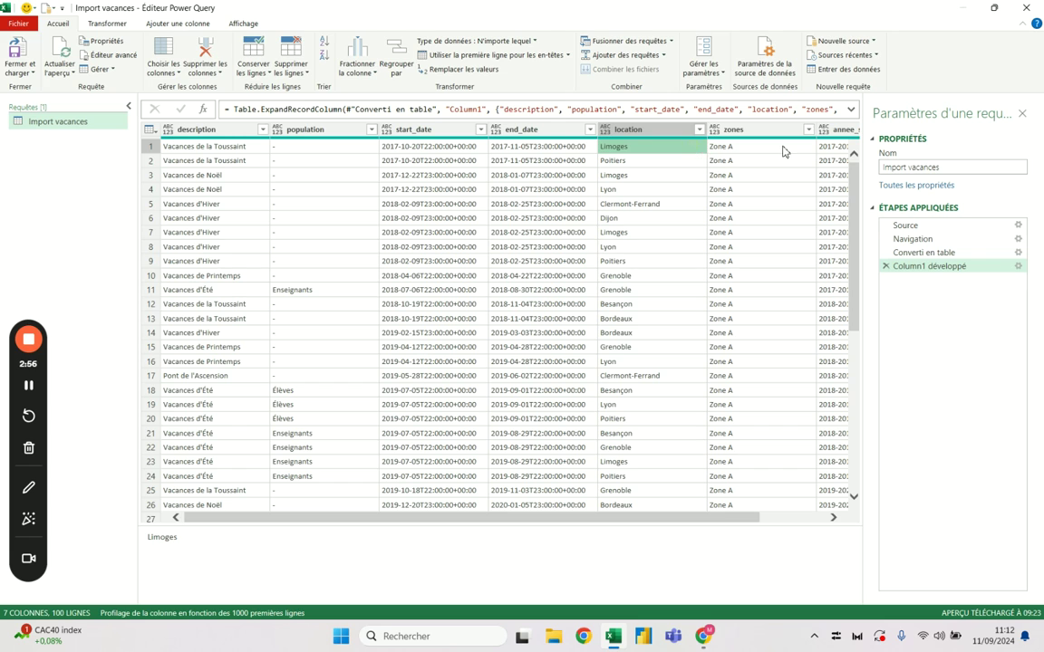
click(782, 147)
click(833, 148)
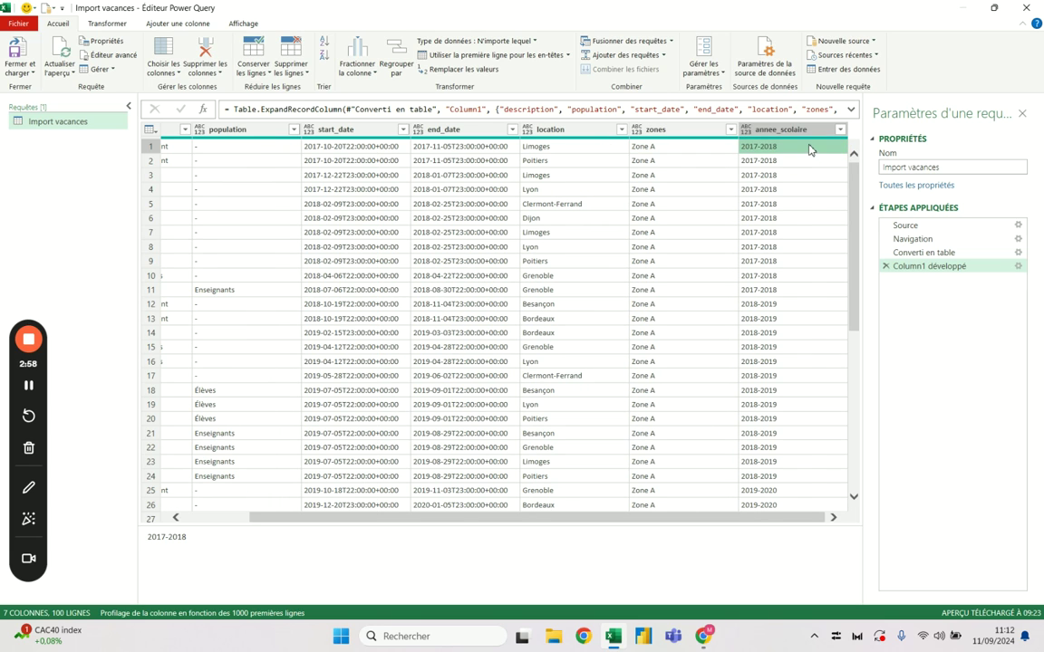
click(317, 146)
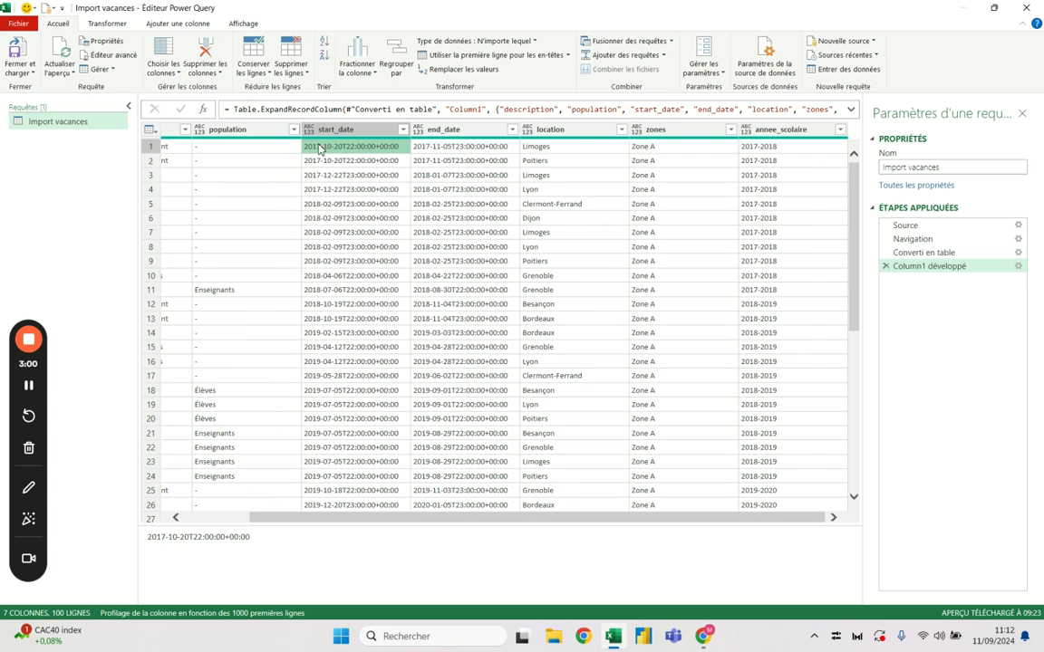
click(319, 130)
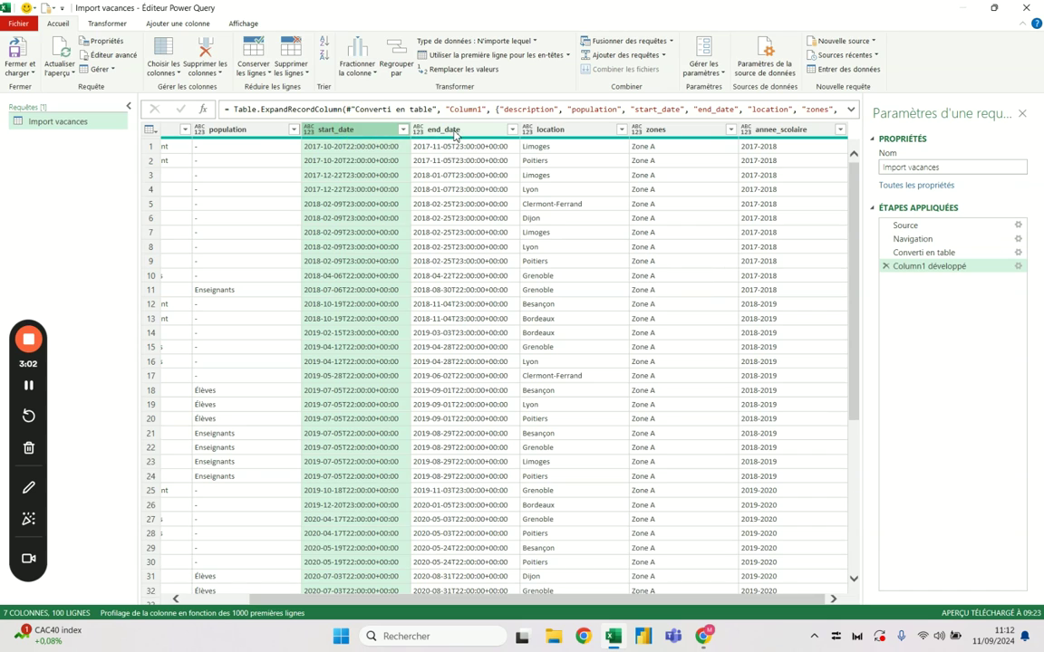
ctrl+click(453, 129)
click(101, 25)
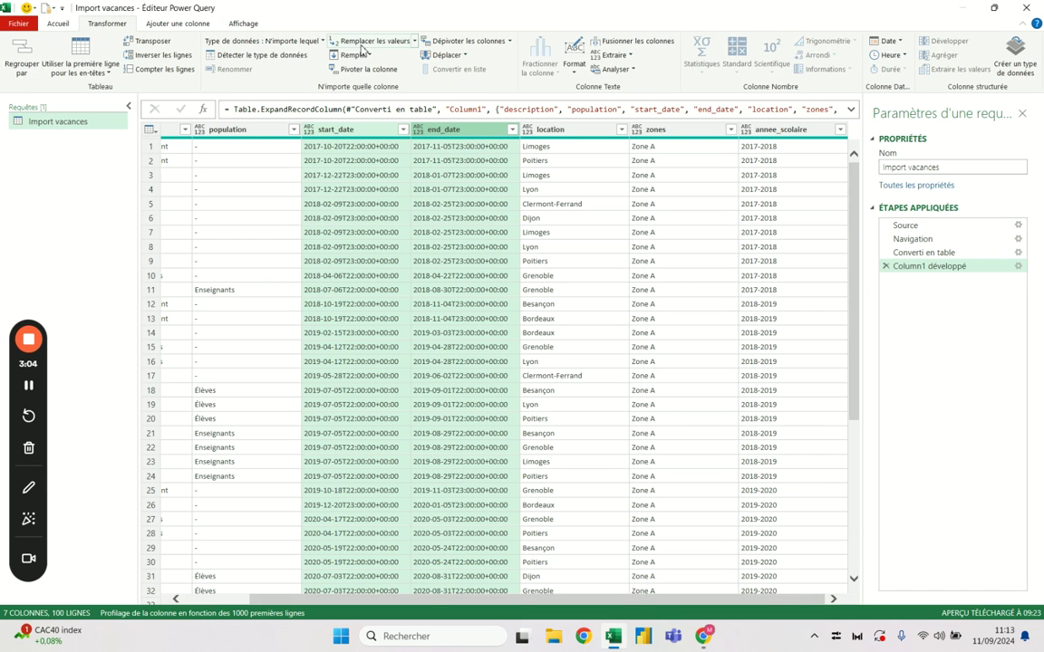
- Drop the failed Date type change and parse both columns with Date > Analyser
click(262, 40)
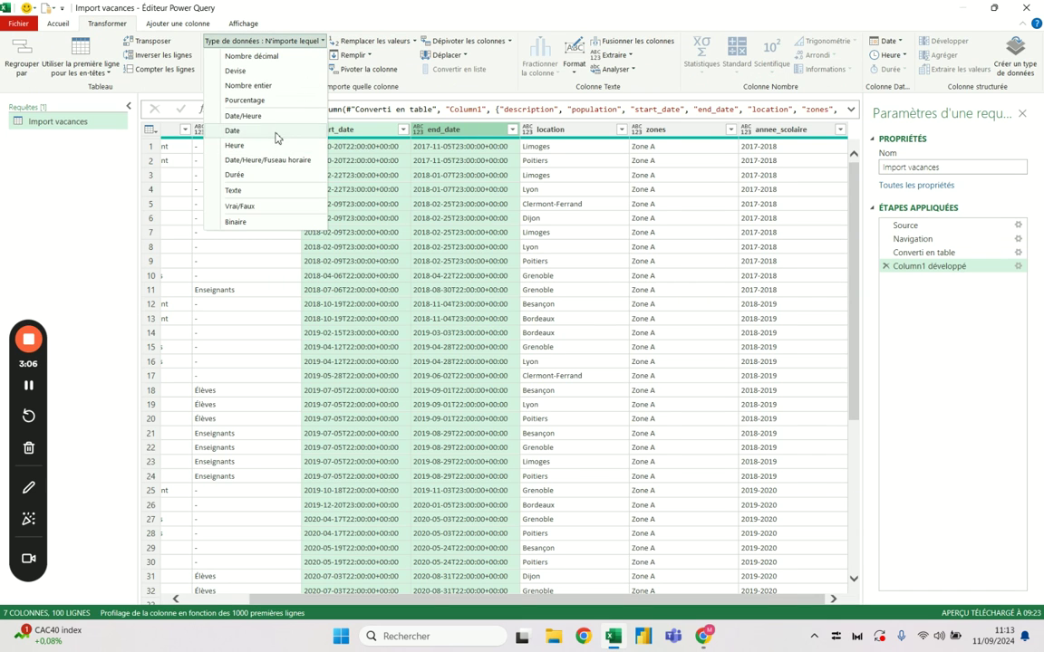
click(271, 132)
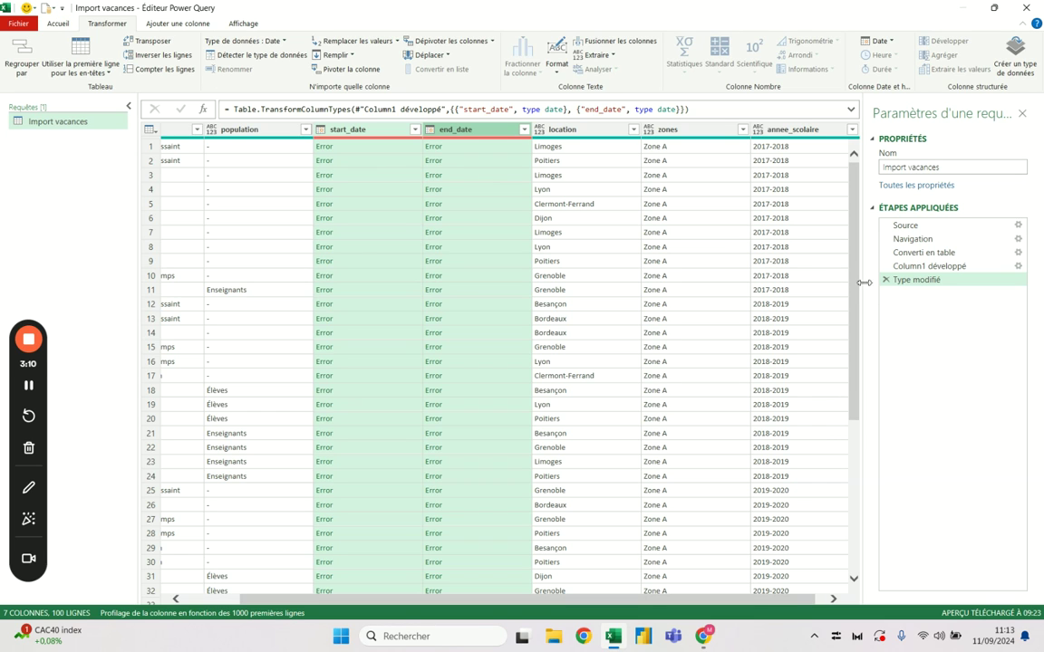
click(886, 281)
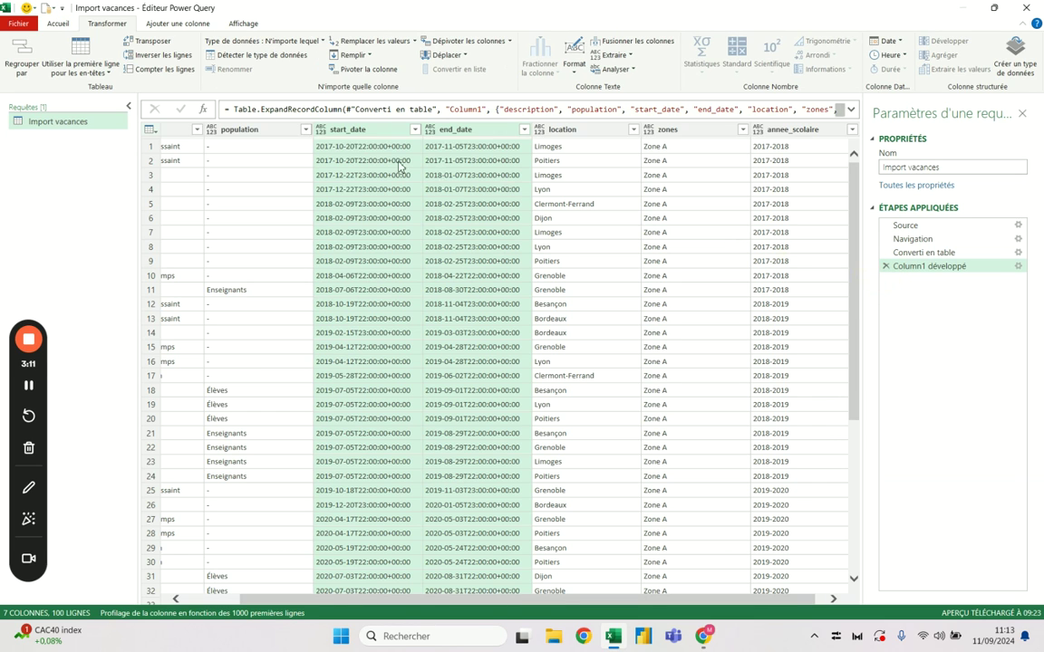
click(896, 43)
click(901, 86)
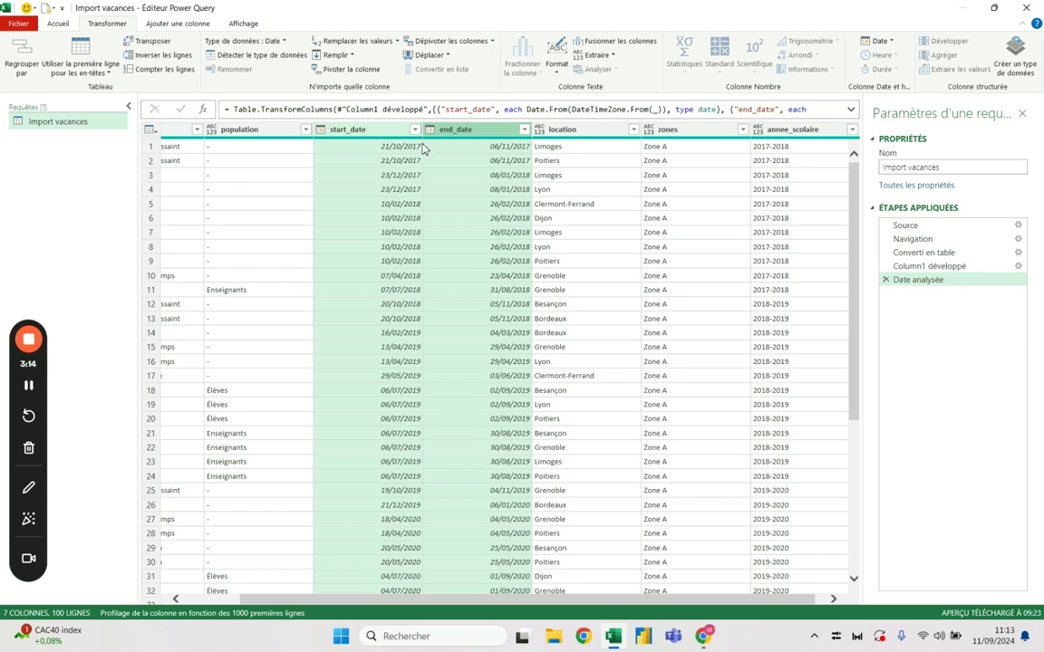
- Check parsed start dates and locations like Limoges and Poitiers, then select location
click(399, 149)
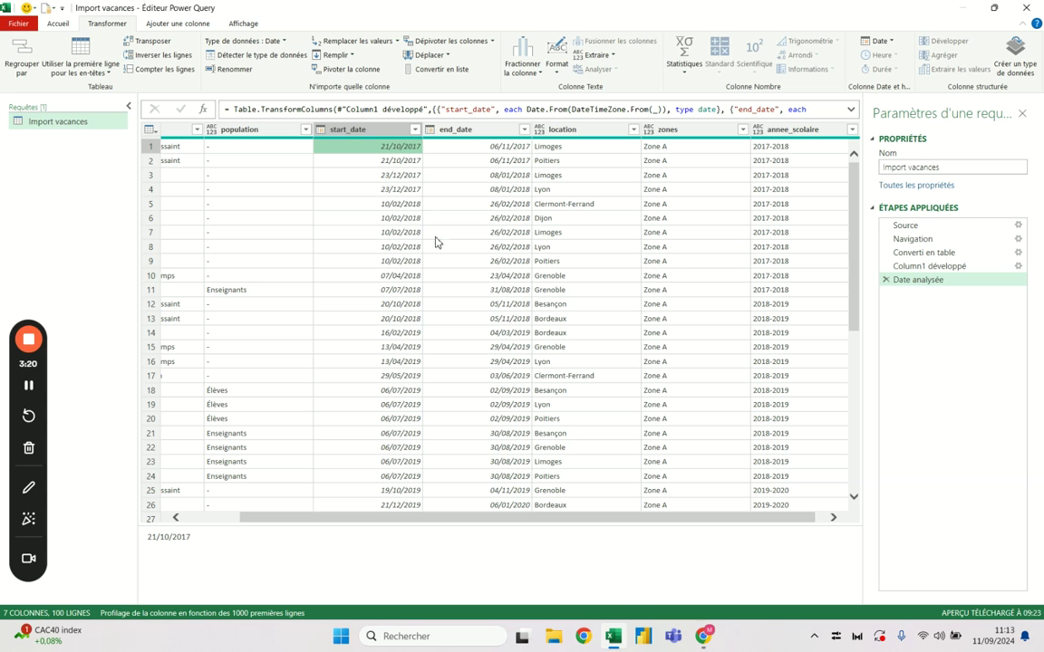
drag(639, 524, 466, 501)
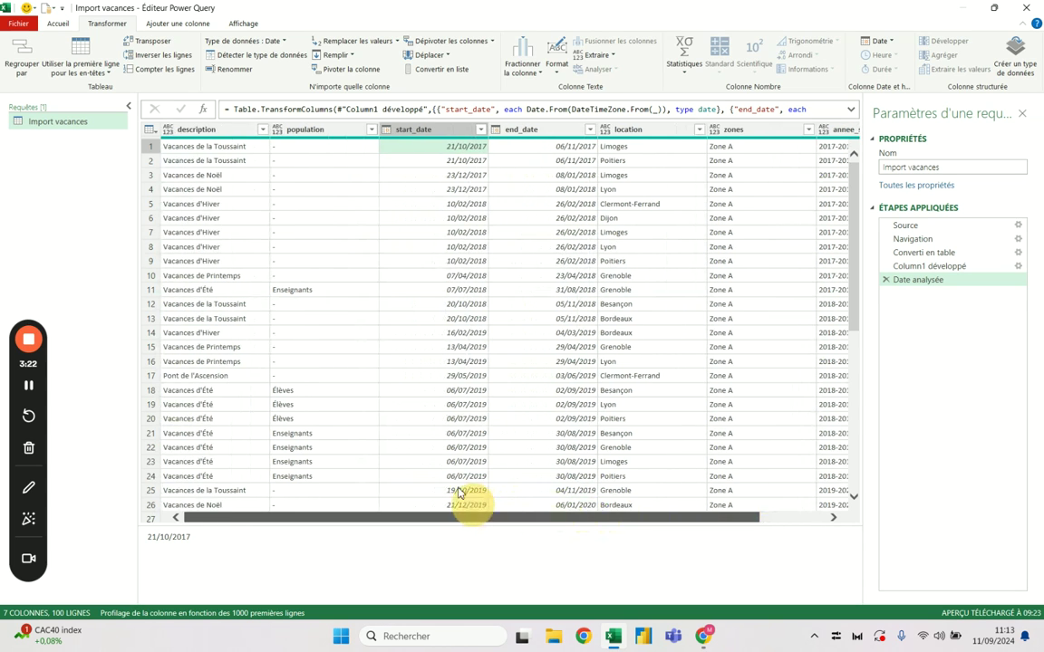
click(450, 163)
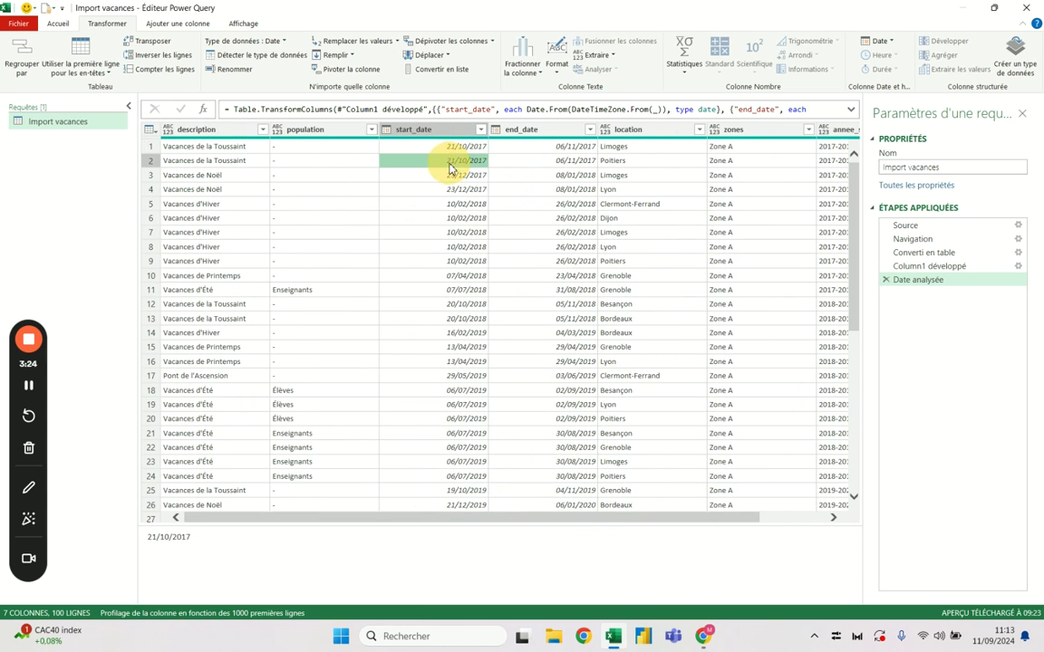
click(605, 147)
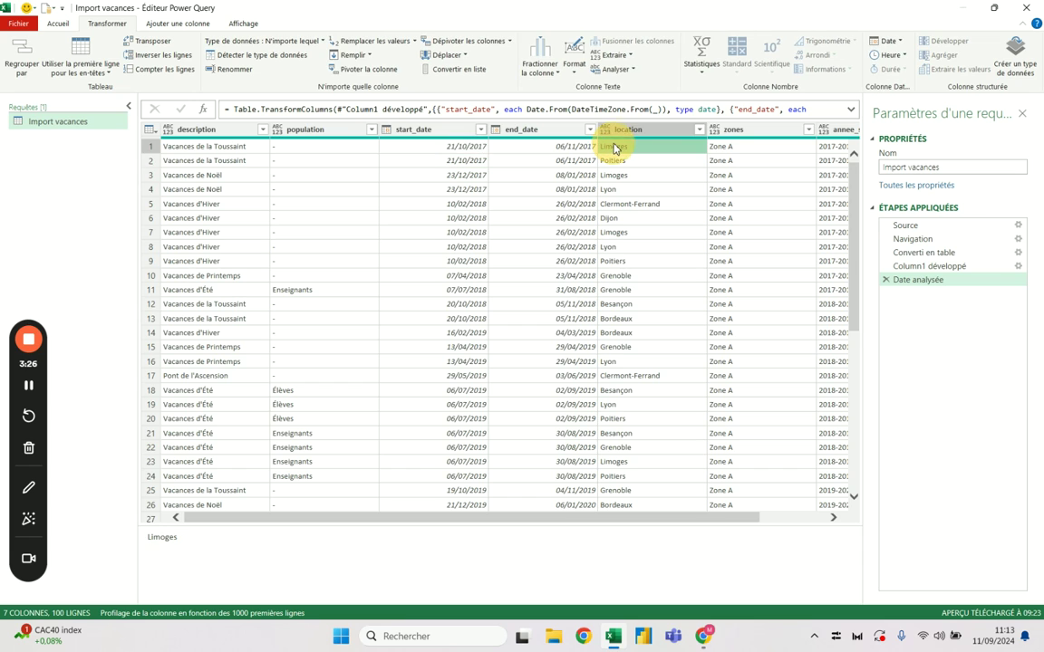
click(611, 163)
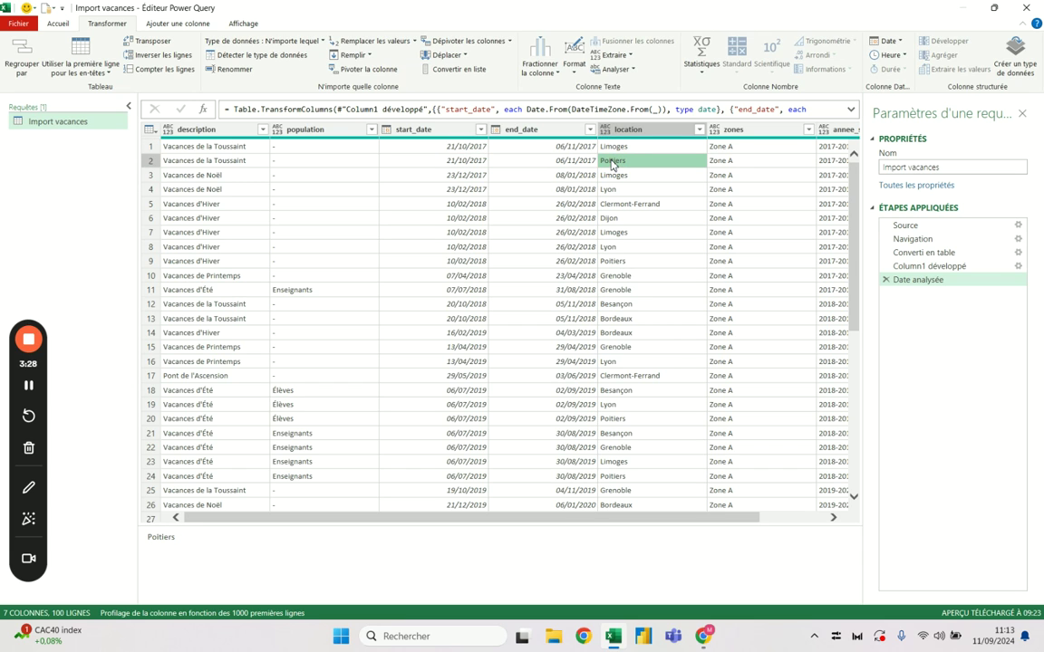
click(616, 176)
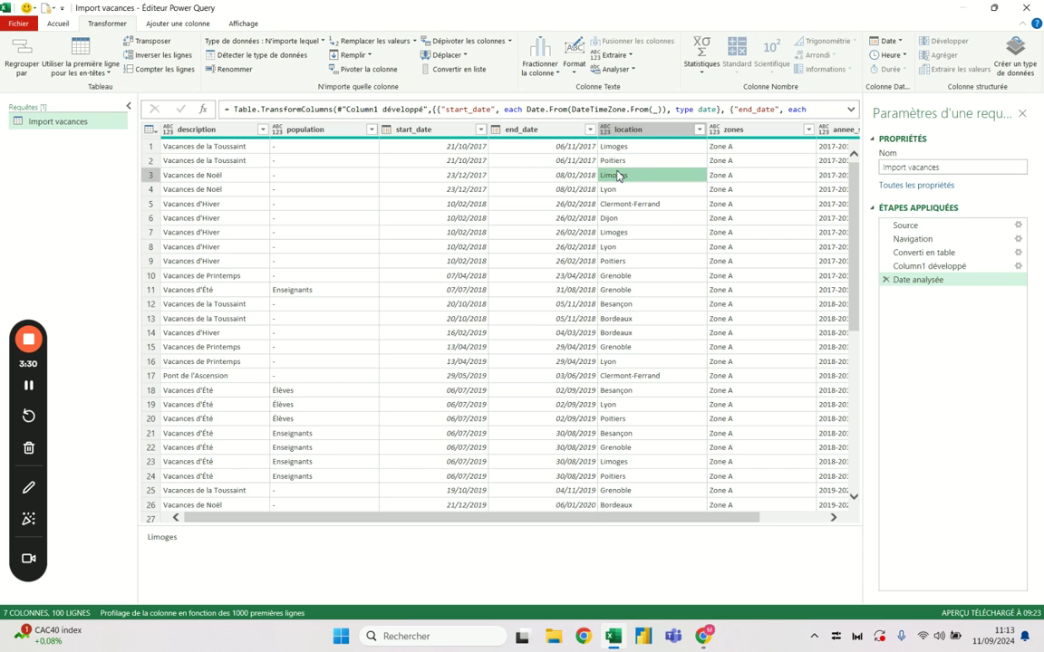
click(630, 130)
- Filter the location column to keep only Besançon
click(699, 130)
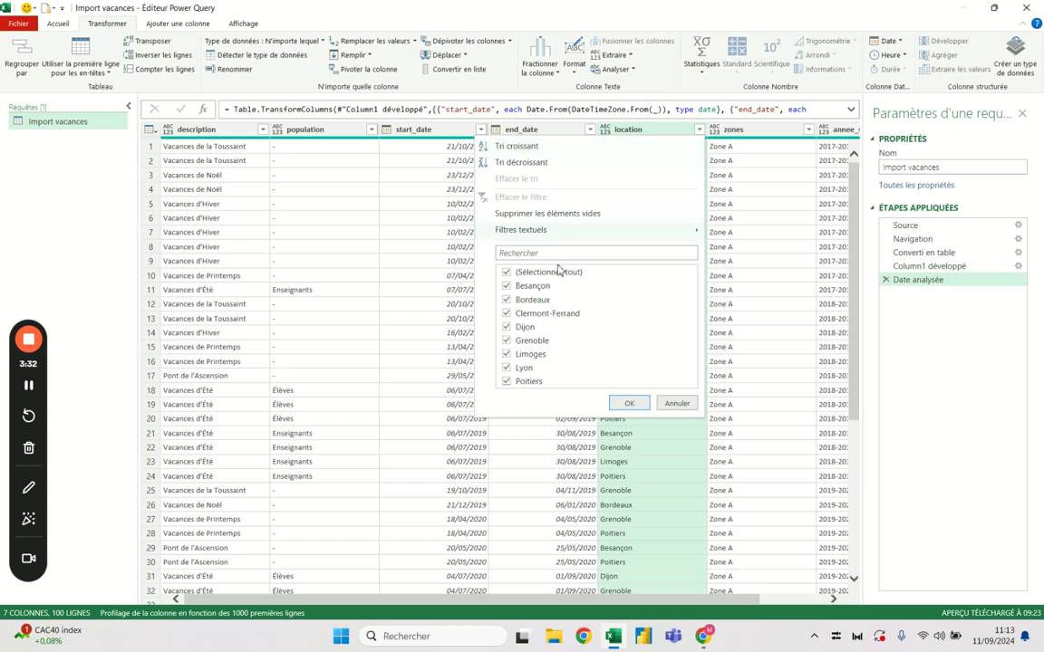
click(507, 272)
click(539, 286)
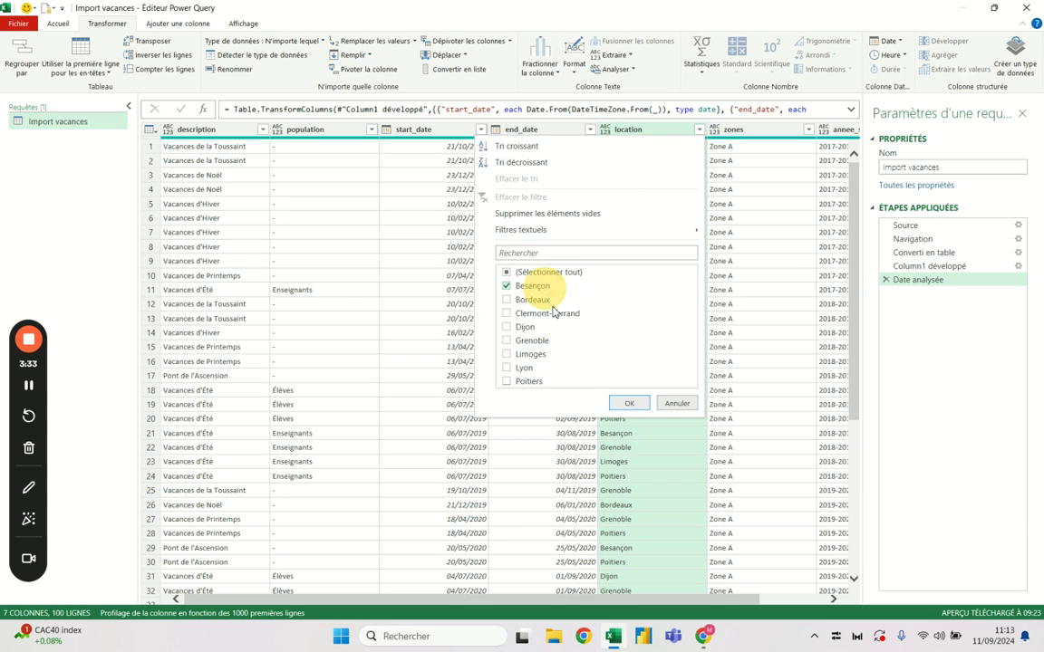
click(626, 403)
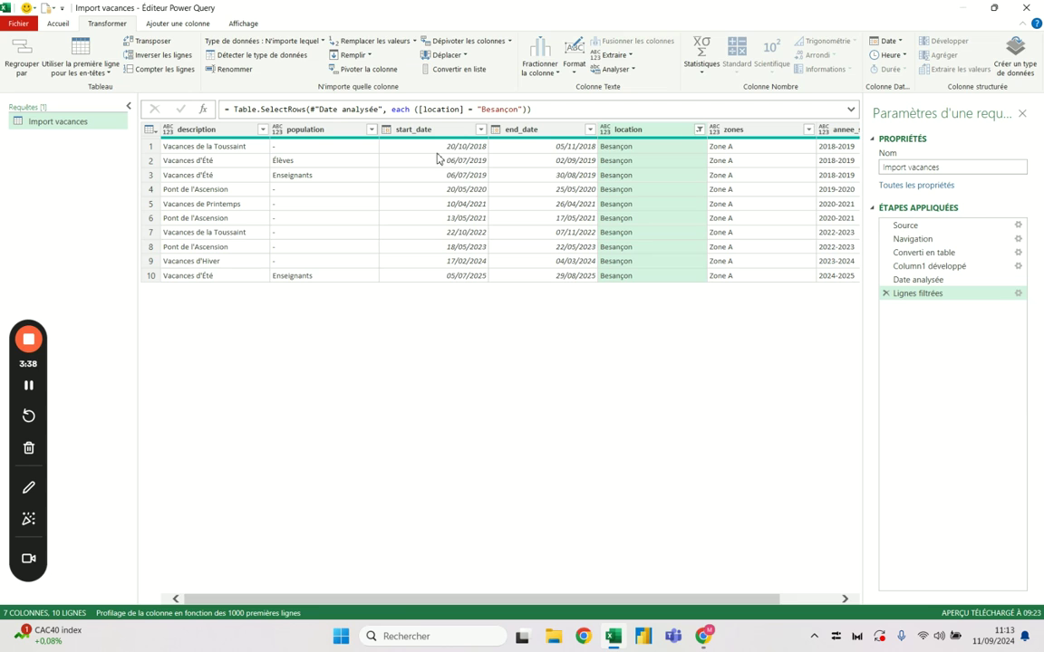
- Review Besançon dates and populations, then delete the Lignes filtrées and Date analysée steps
click(423, 160)
click(433, 146)
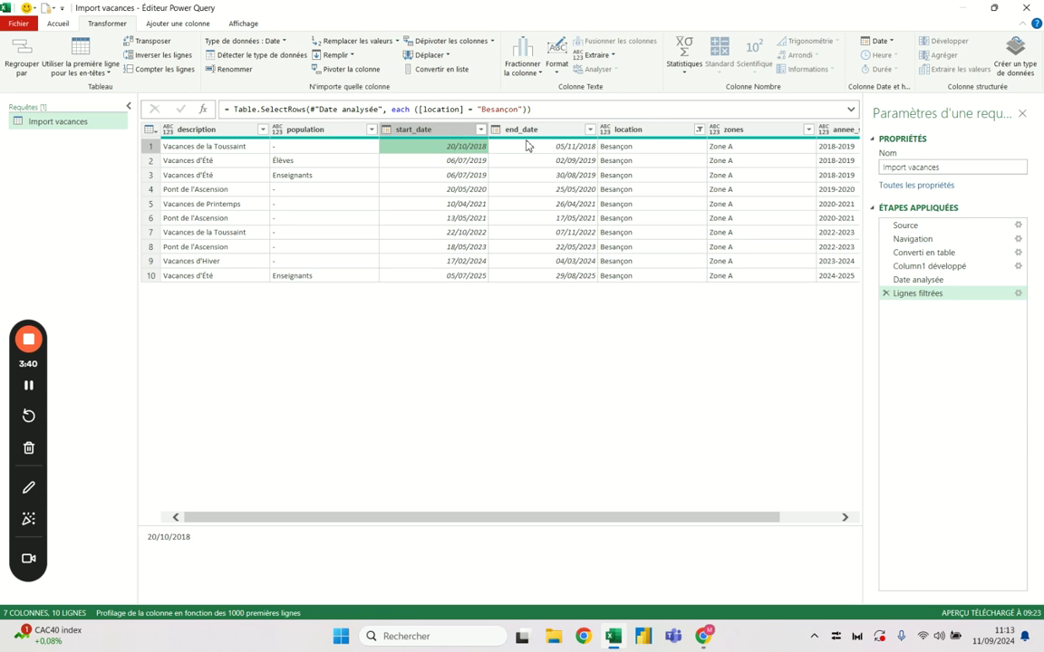
click(303, 160)
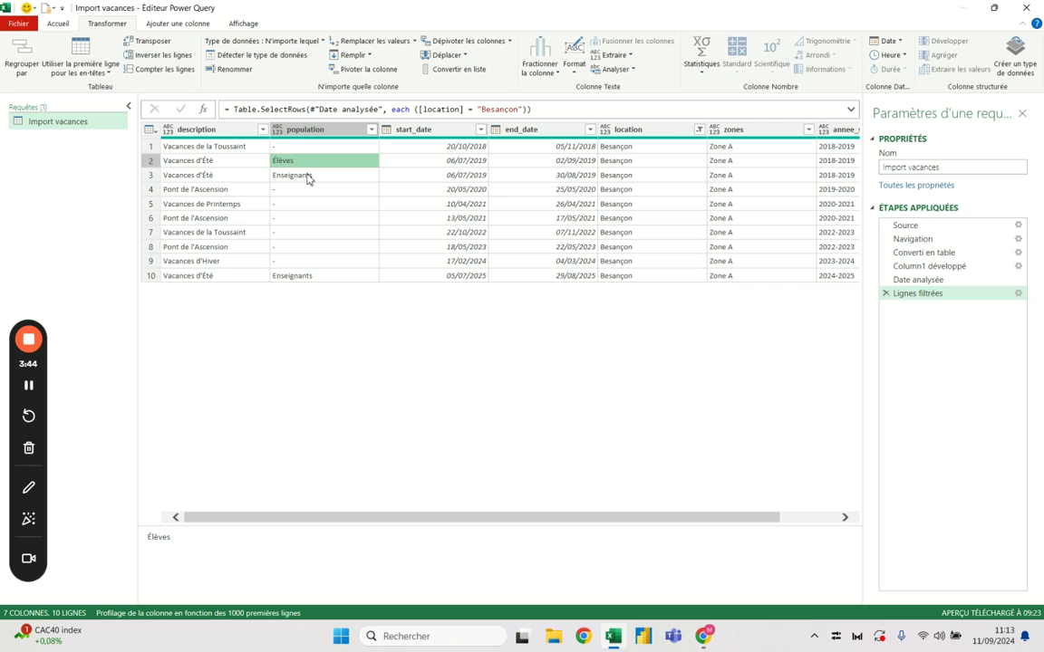
click(306, 176)
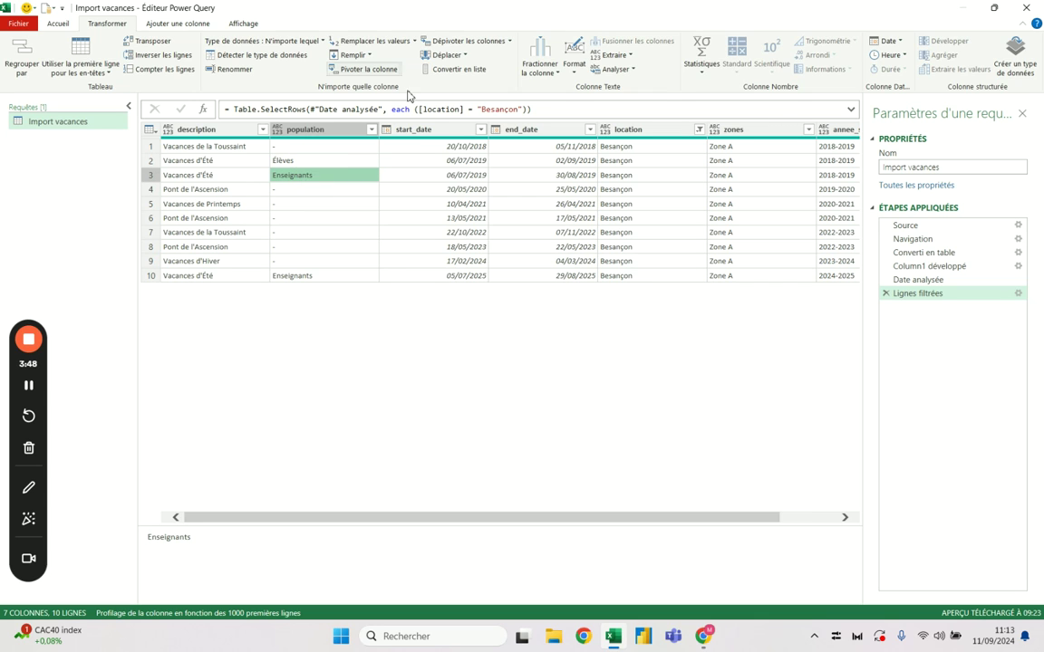
click(586, 163)
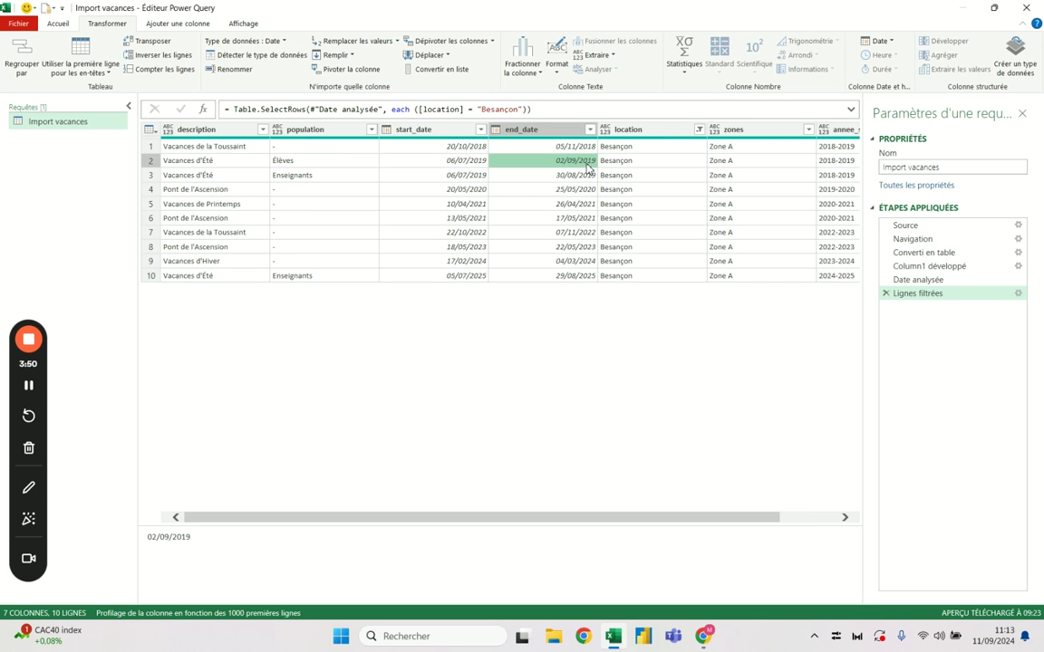
click(549, 175)
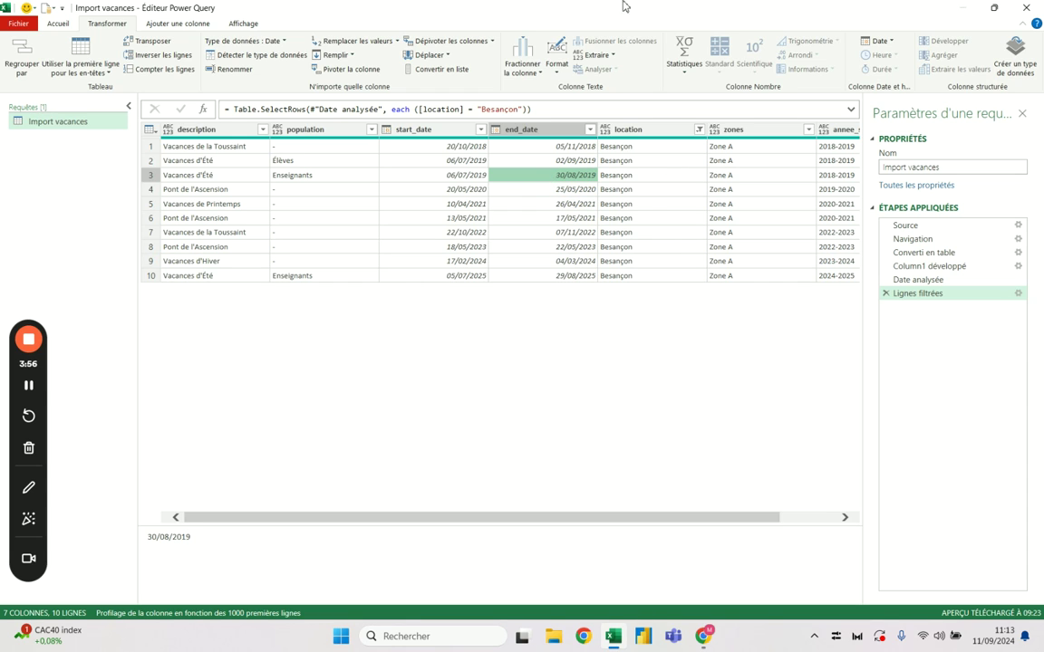
click(886, 294)
click(886, 279)
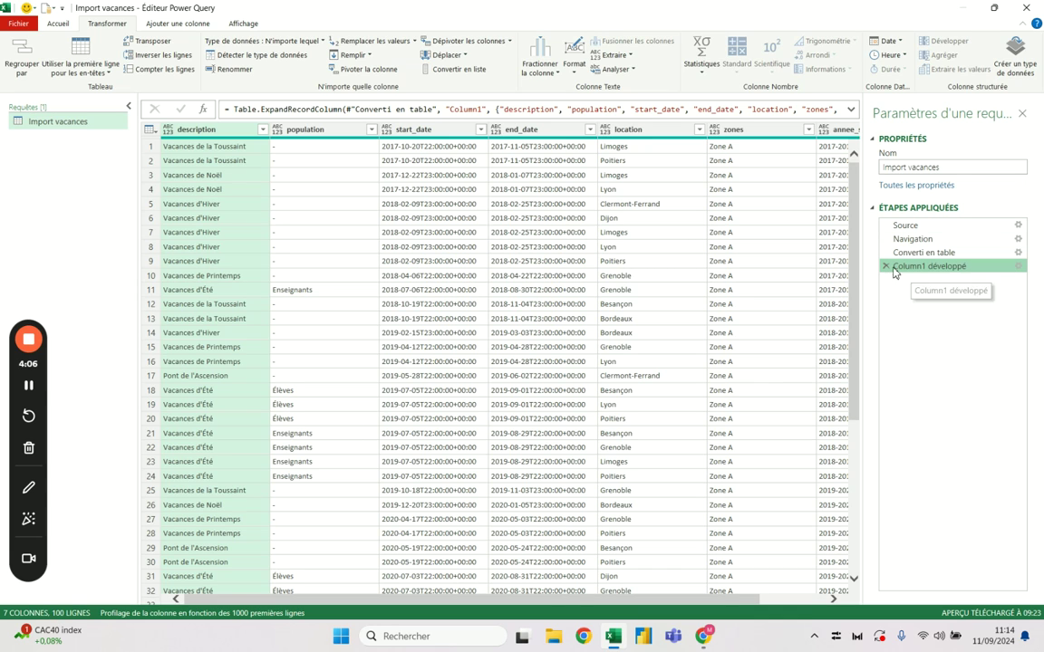
- Delete Column1 développé, Converti en table and Navigation, then preview results and total_count 2113
click(885, 265)
click(885, 252)
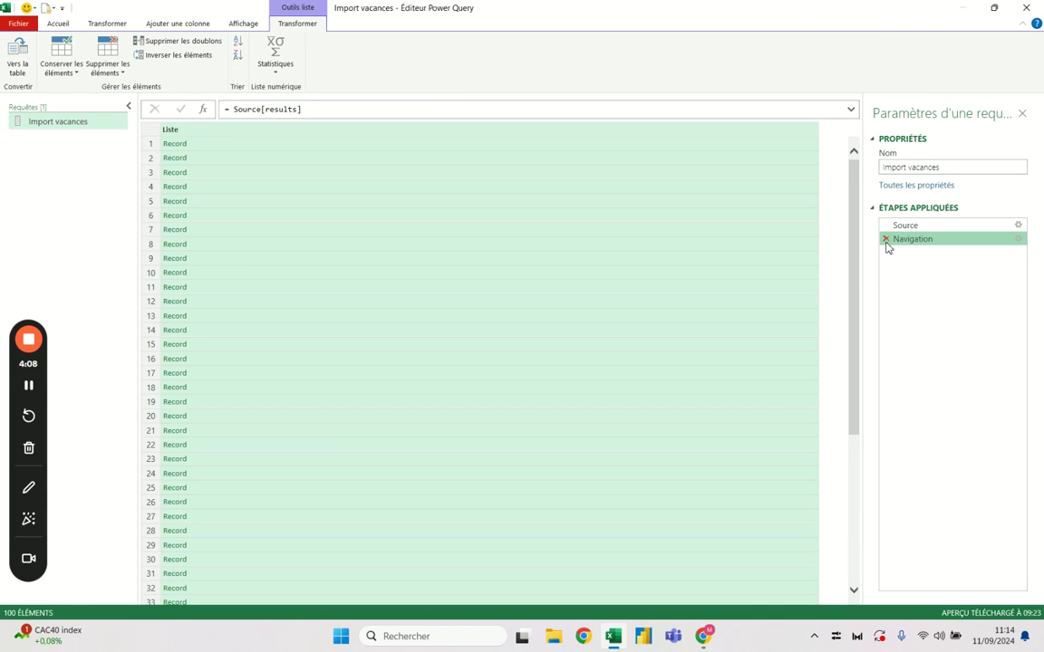
click(885, 240)
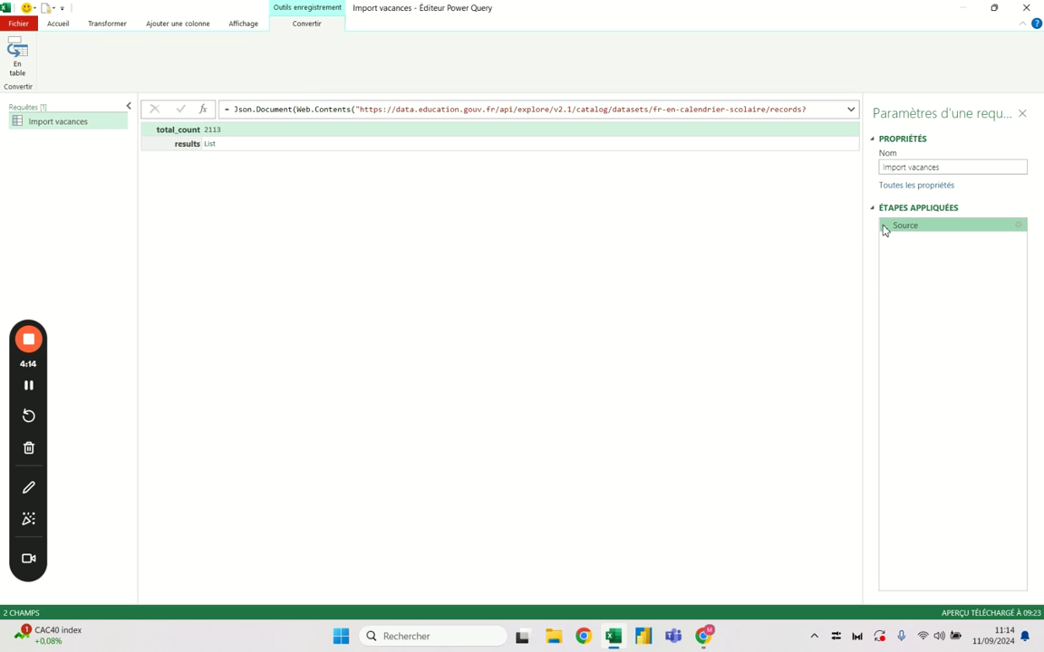
click(214, 147)
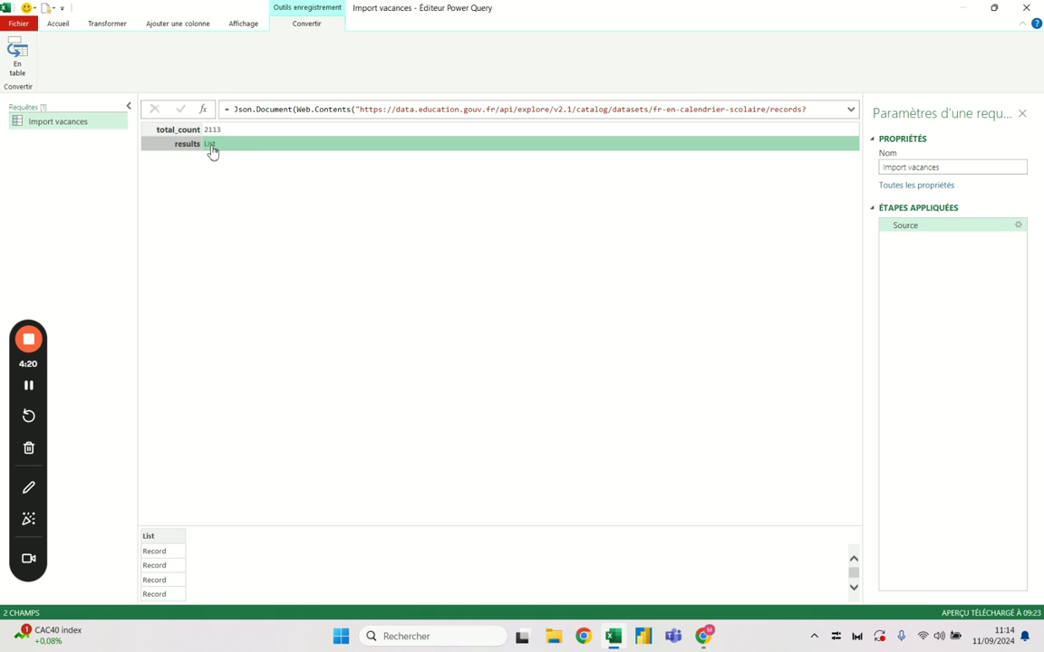
click(213, 131)
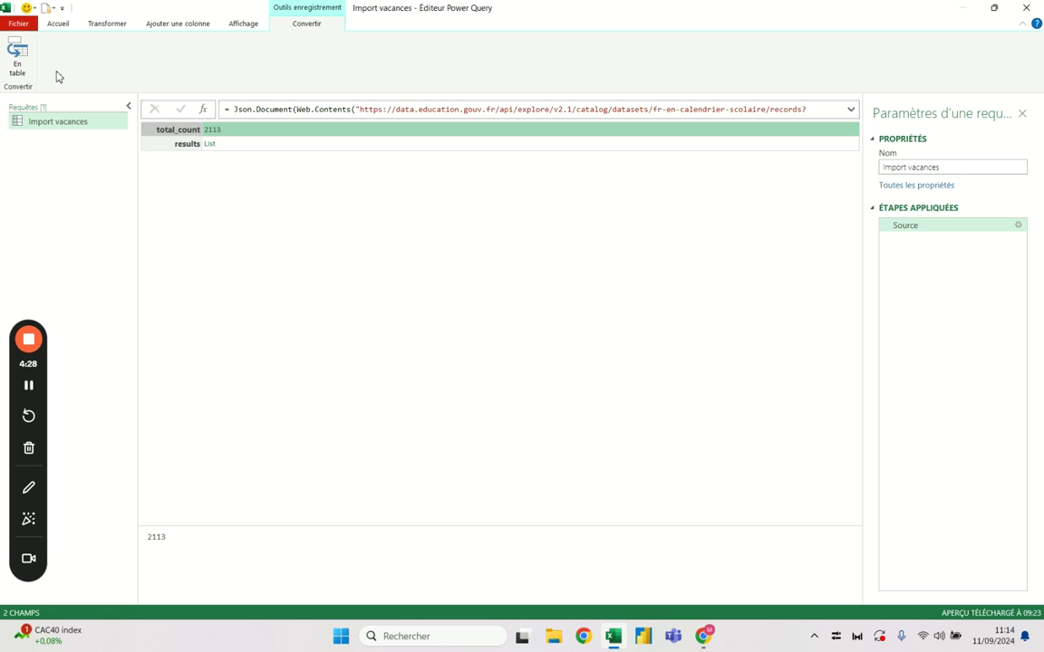
click(59, 25)
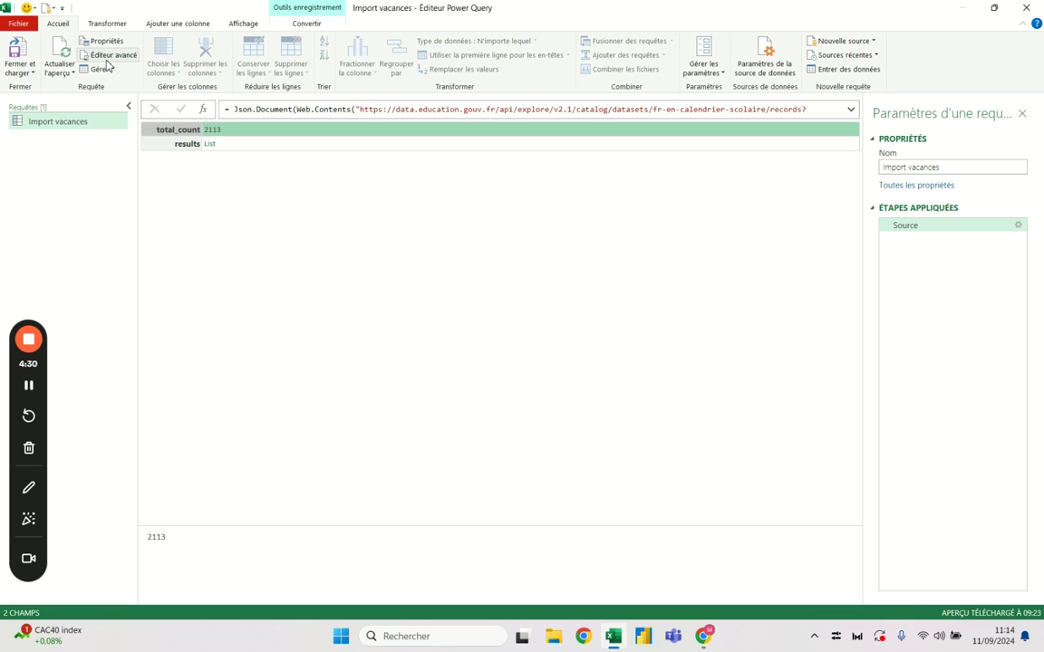
- In the Advanced Editor, add the note '2113 / 100 = 21,13 donc' above the Source line
click(102, 55)
click(79, 72)
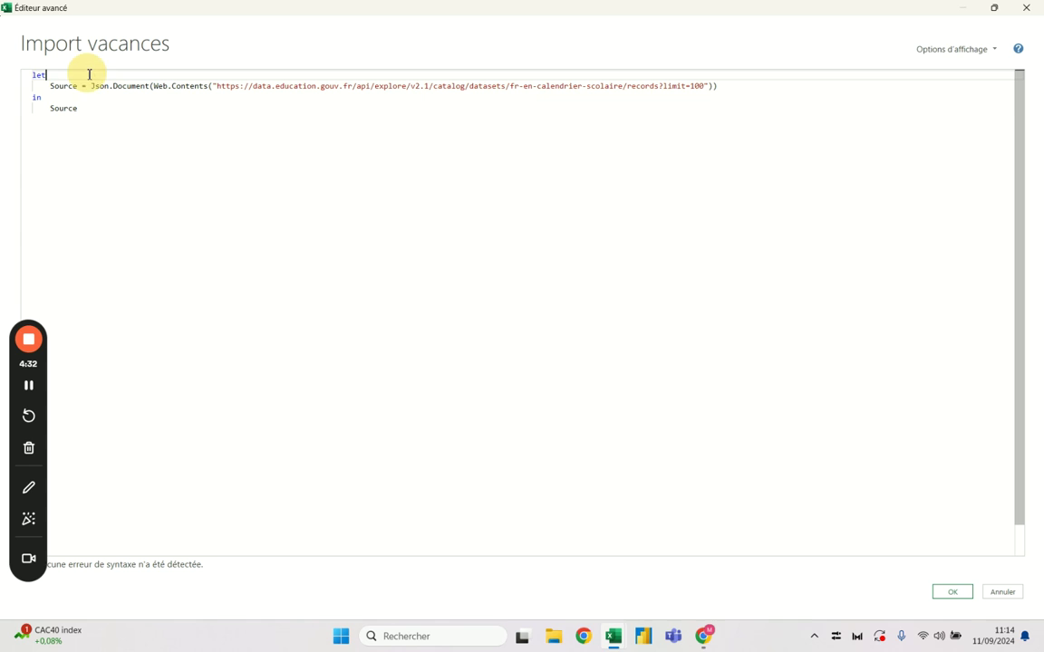
click(50, 85)
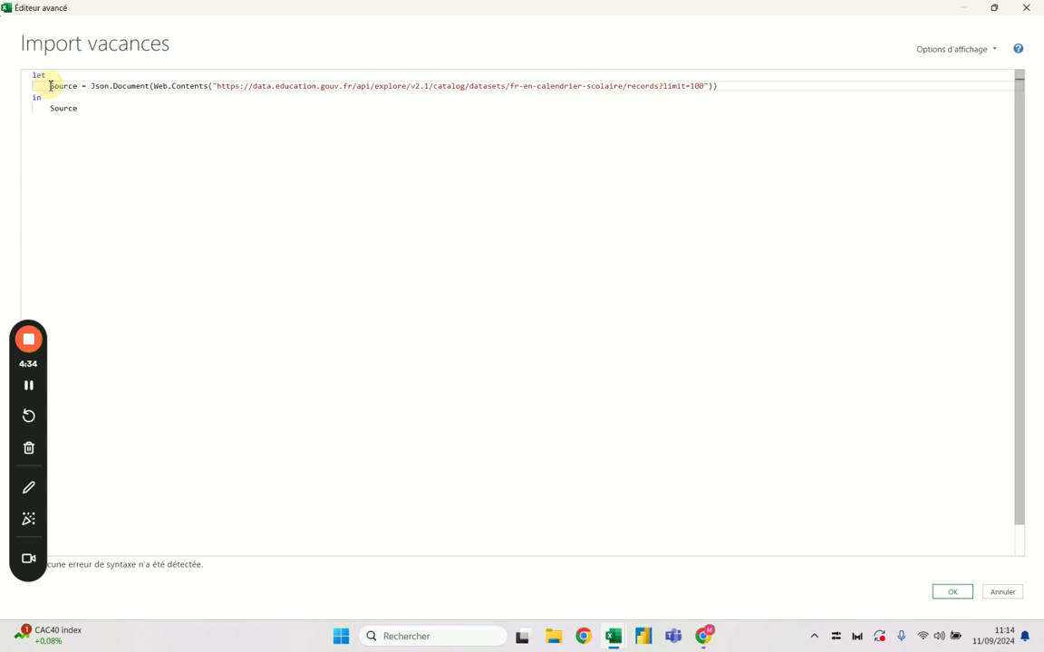
key(Return)
click(51, 85)
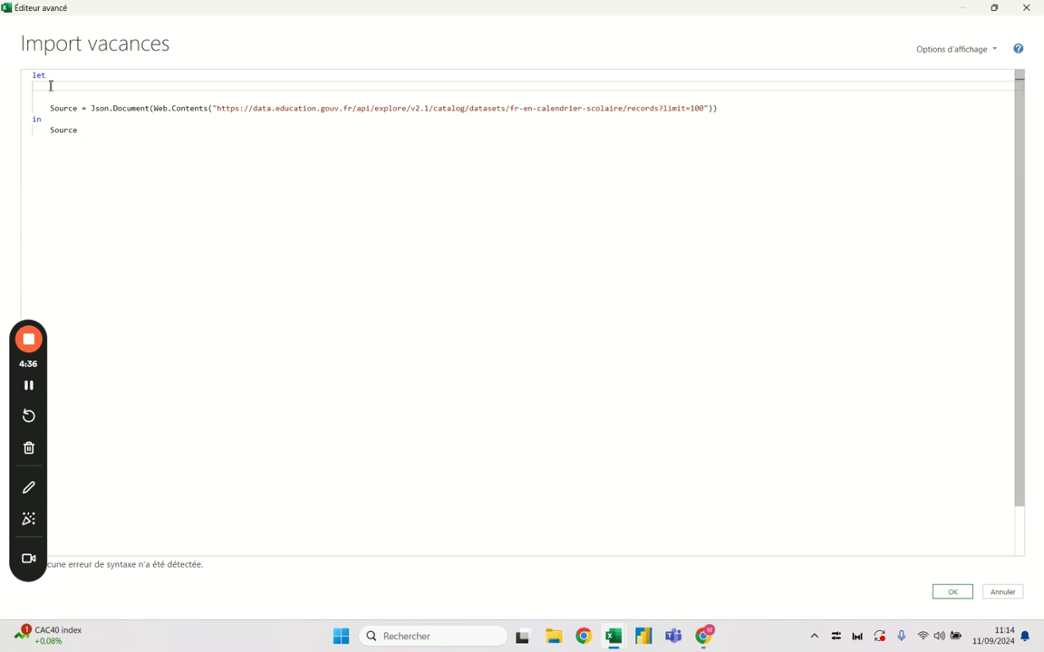
text(2113 )
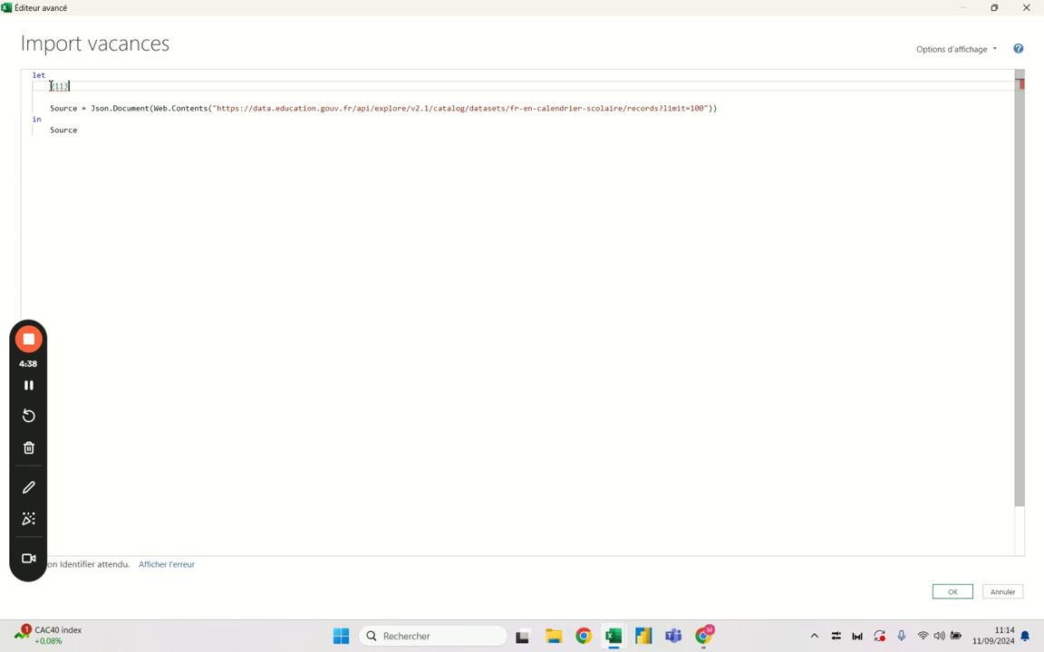
text(/ 1)
text(00 )
text(21)
key(BackSpace)
key(BackSpace)
key(BackSpace)
text(13)
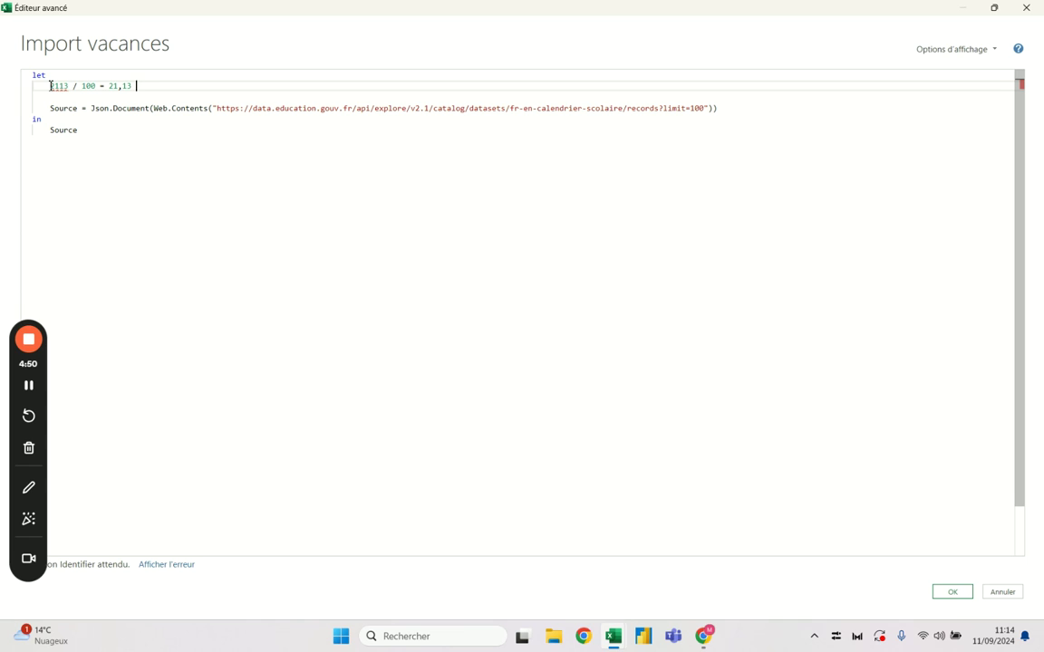
text( donc)
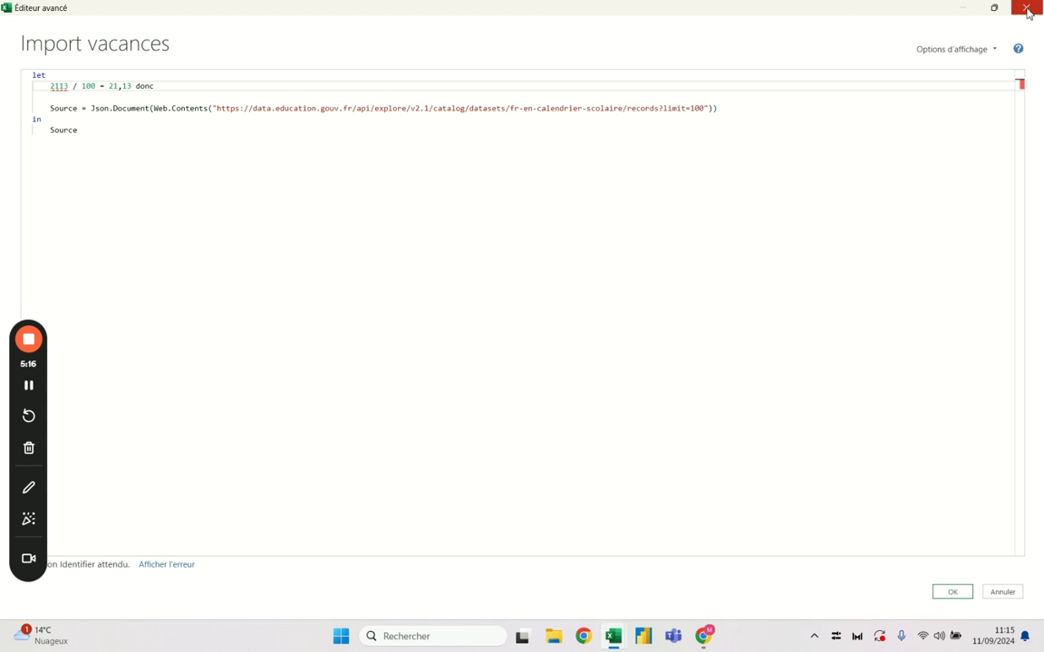
drag(158, 87, 50, 87)
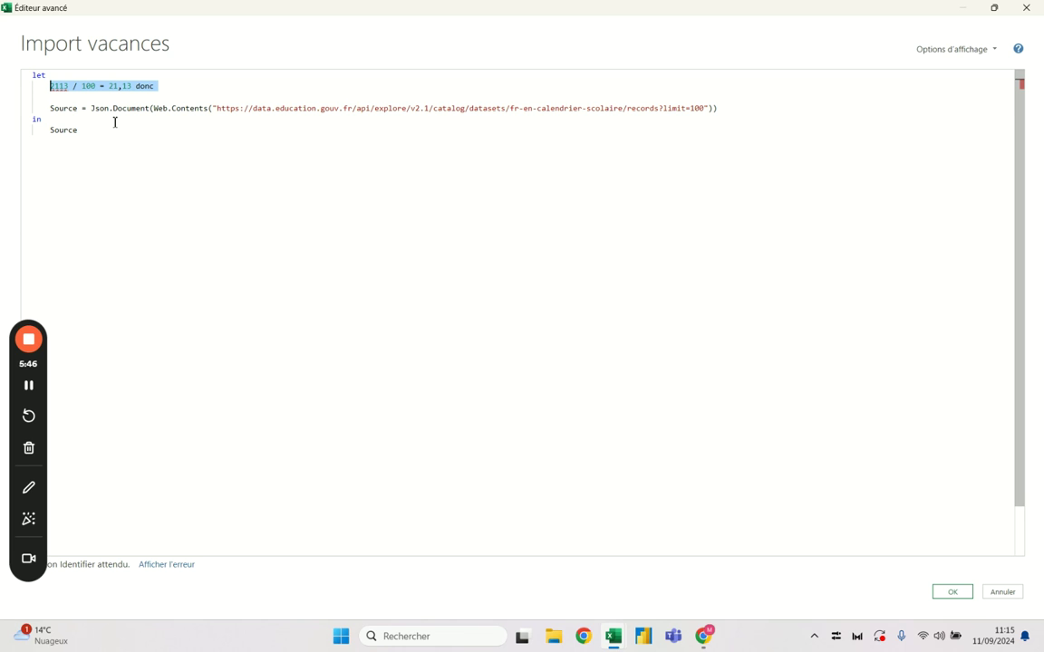
- Replace the calculation note with the line lenbdélémentsparpage = 100
click(706, 109)
click(693, 109)
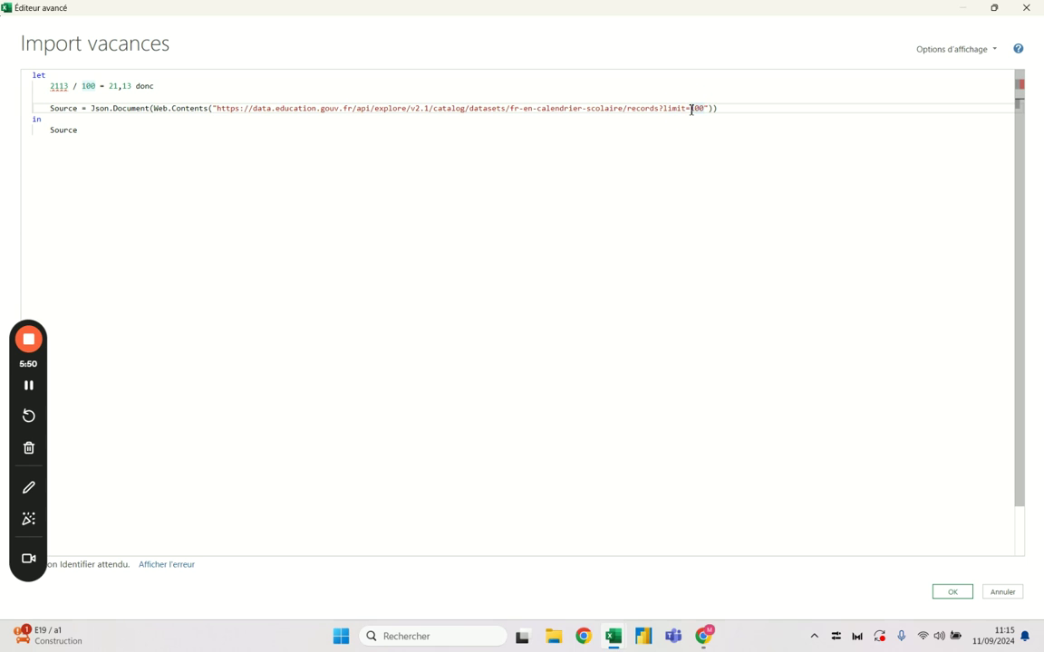
click(696, 109)
drag(161, 88, 52, 88)
text(l)
text(imito)
key(BackSpace)
key(BackSpace)
key(BackSpace)
key(BackSpace)
key(BackSpace)
text(enbde)
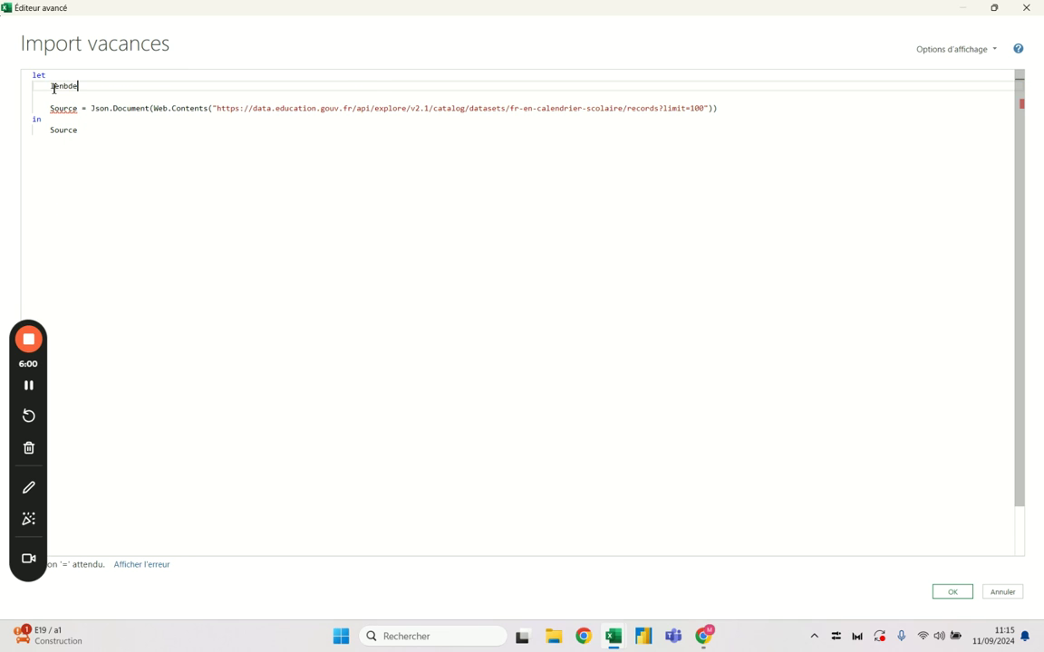
key(BackSpace)
text(élémentsparpage =)
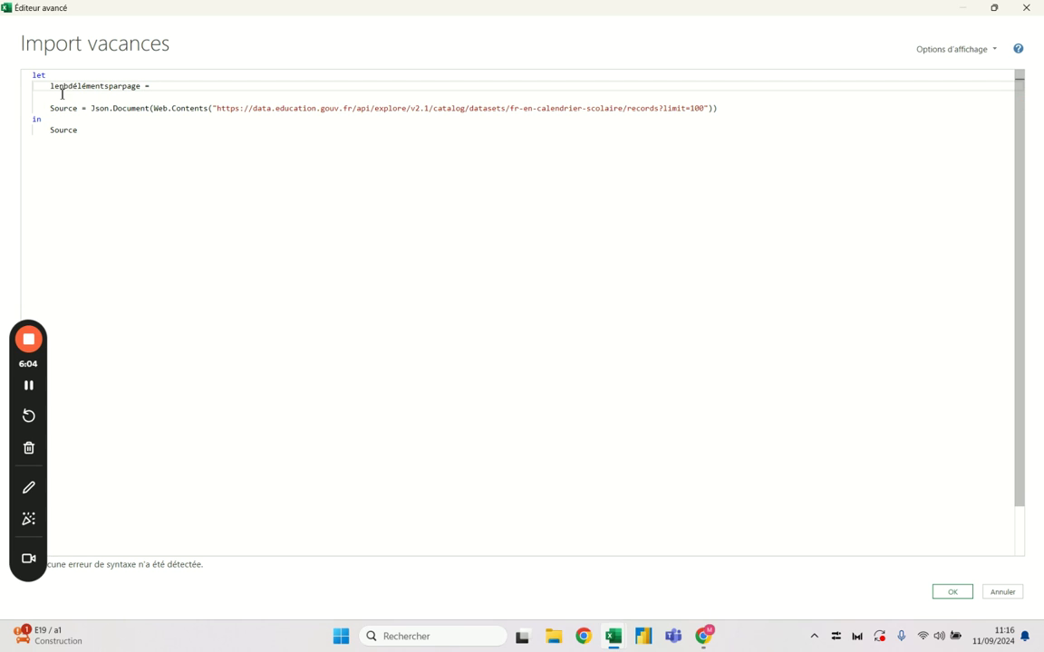
text( 100 ,)
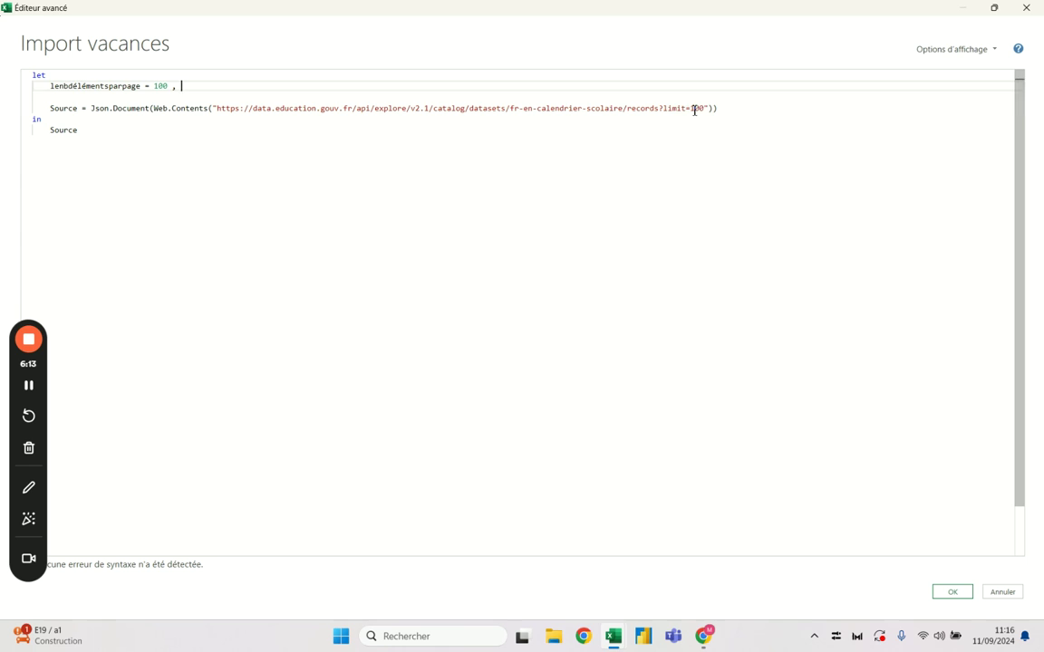
- Change the URL's limit=100 to " & Text.From(lenbdélémentsparpage) and apply the edit
double_click(696, 107)
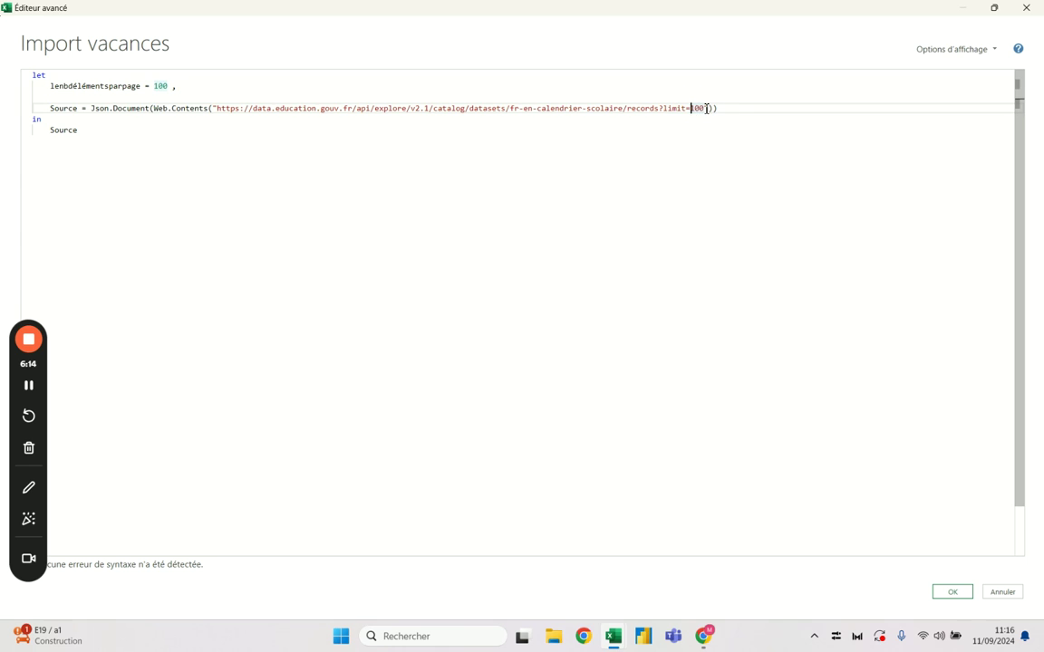
text(" &)
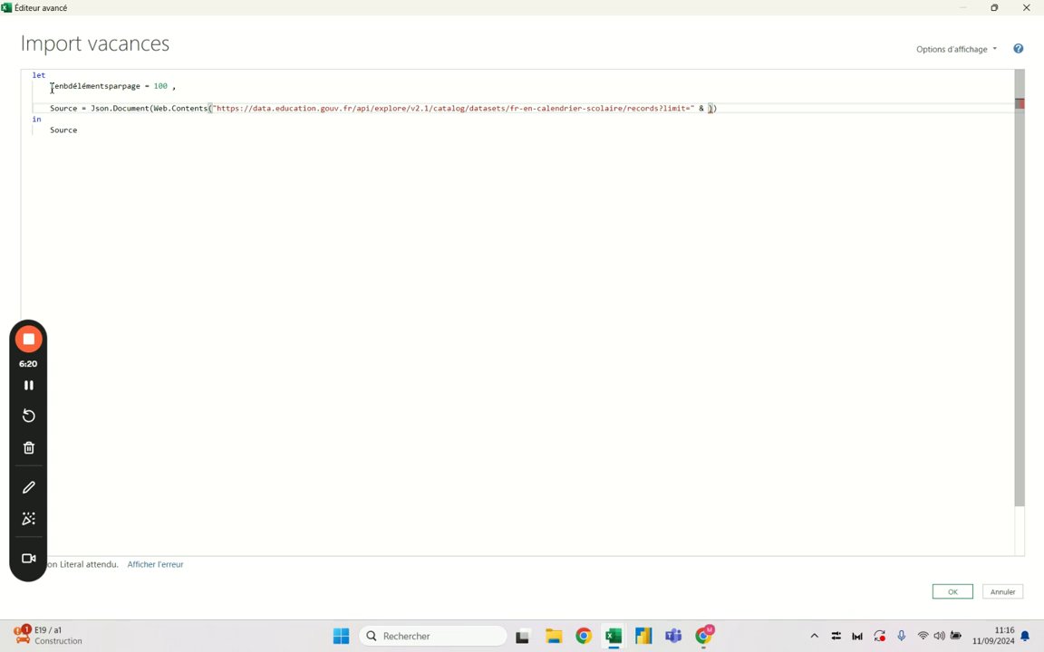
drag(139, 86, 63, 85)
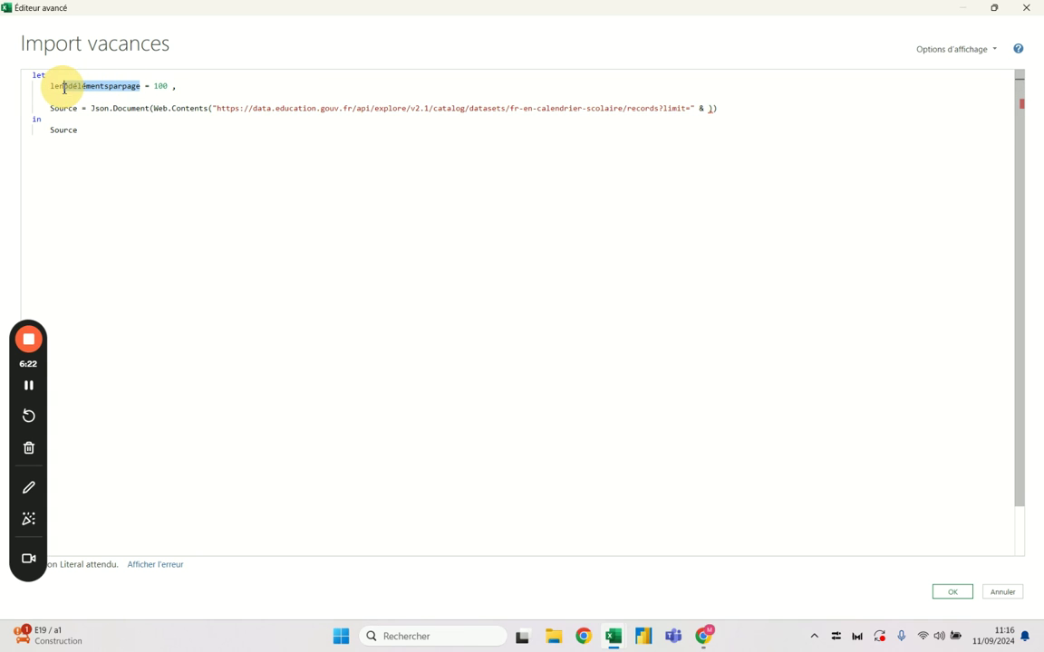
click(710, 108)
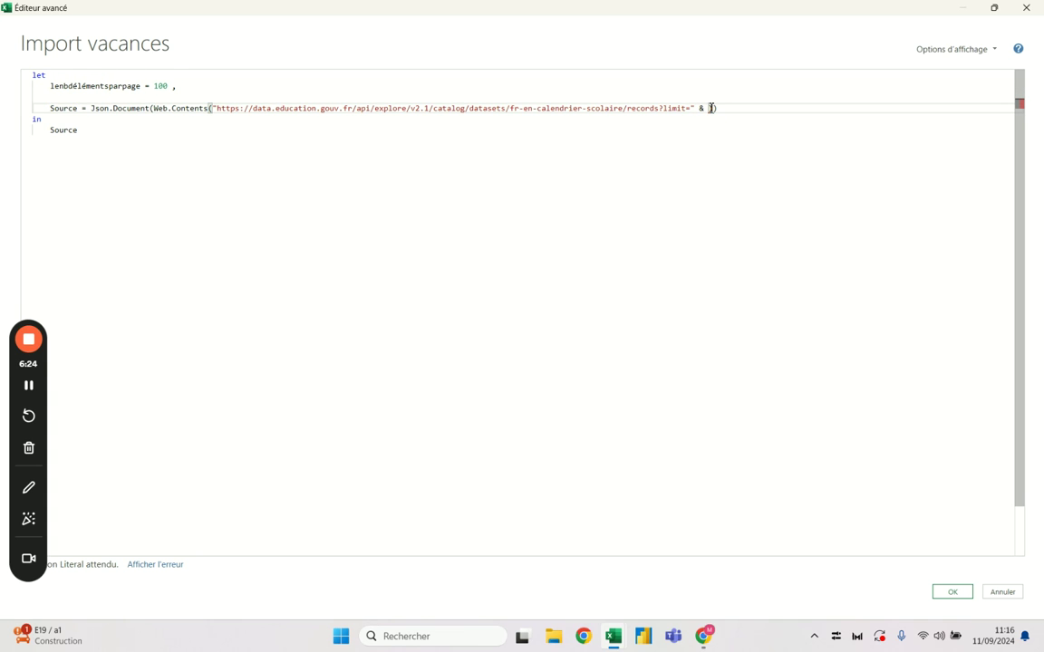
text(le textfr)
key(Tab)
text(()
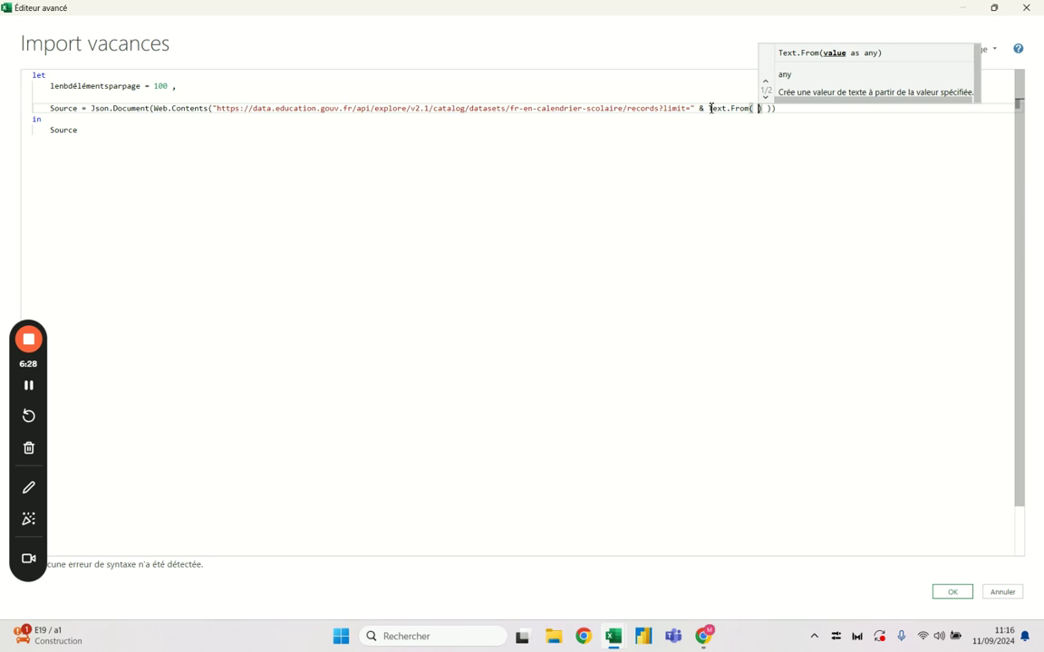
key(Right)
text(lenb)
key(Tab)
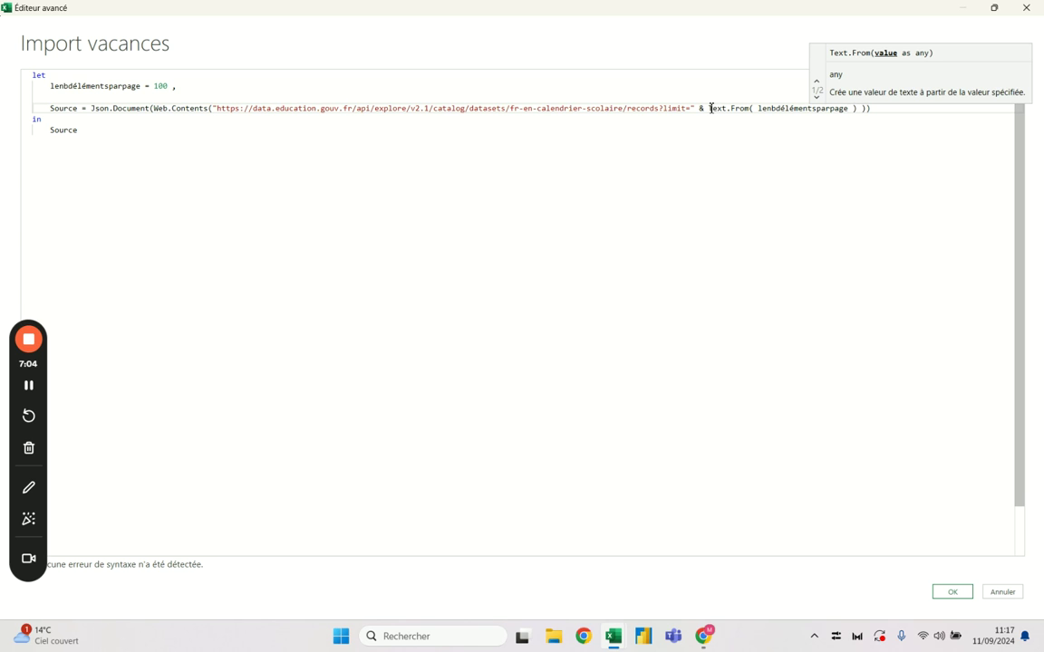
click(952, 591)
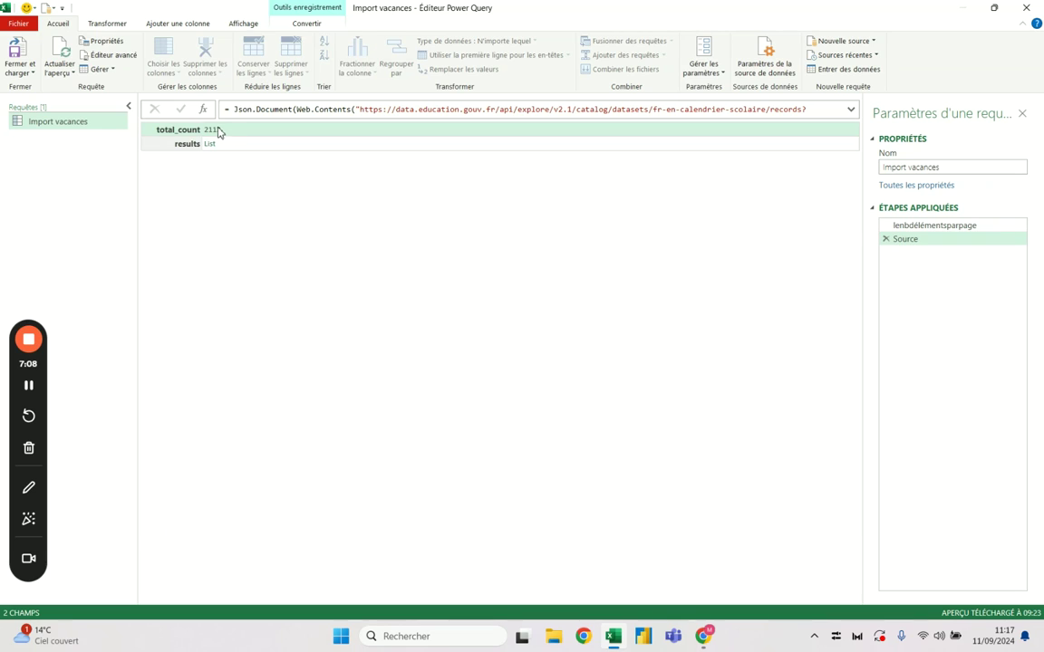
- Review the full Source formula with the Text.From limit, then reopen the Advanced Editor
click(851, 110)
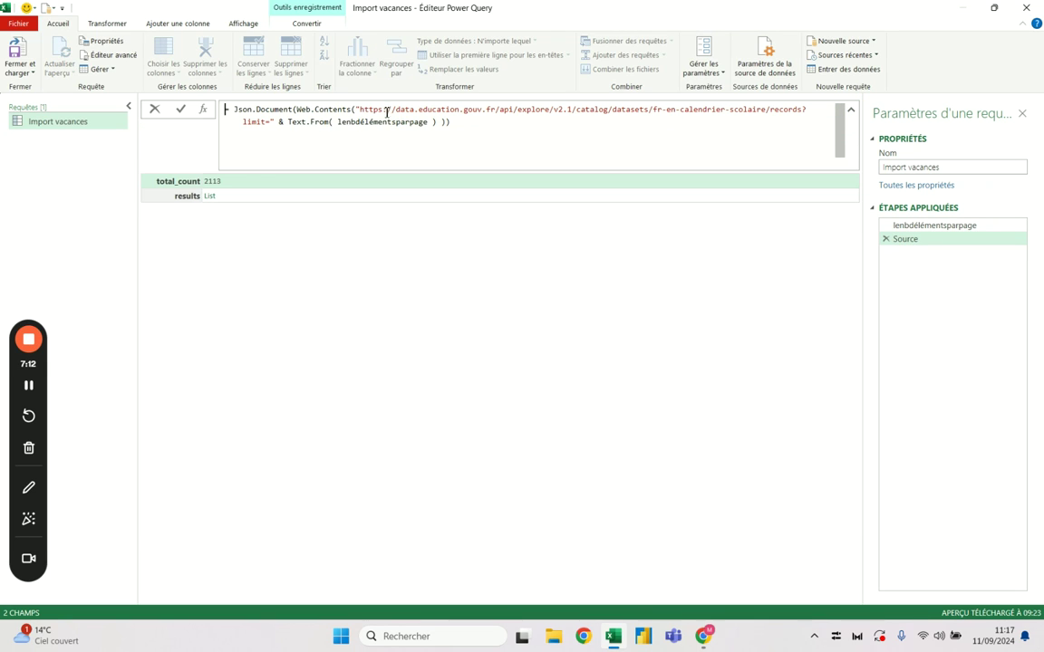
drag(356, 109, 473, 114)
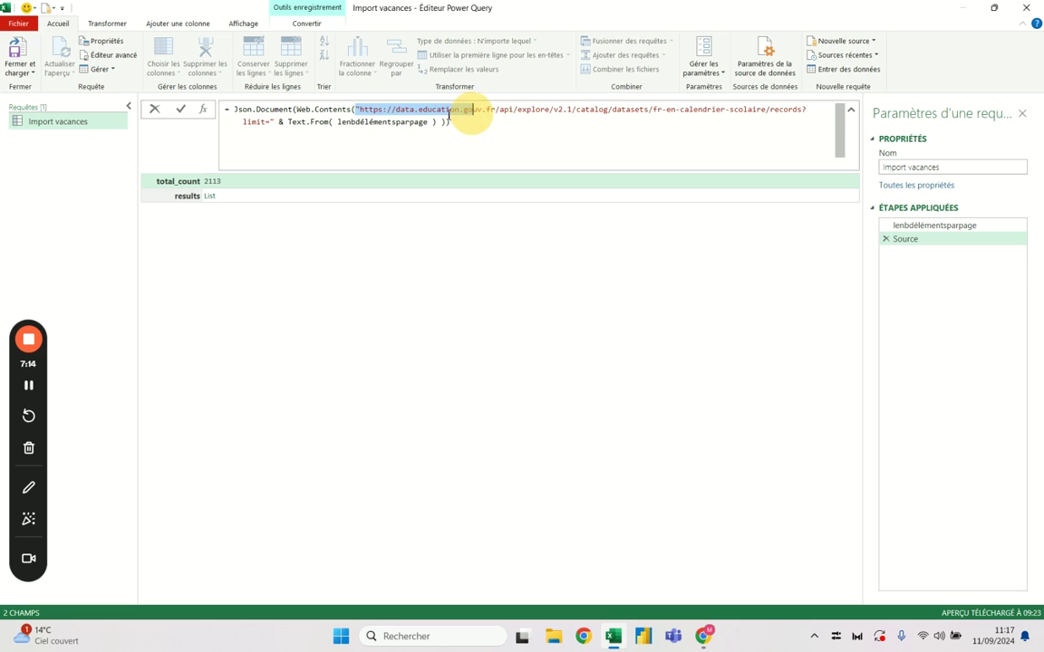
click(270, 122)
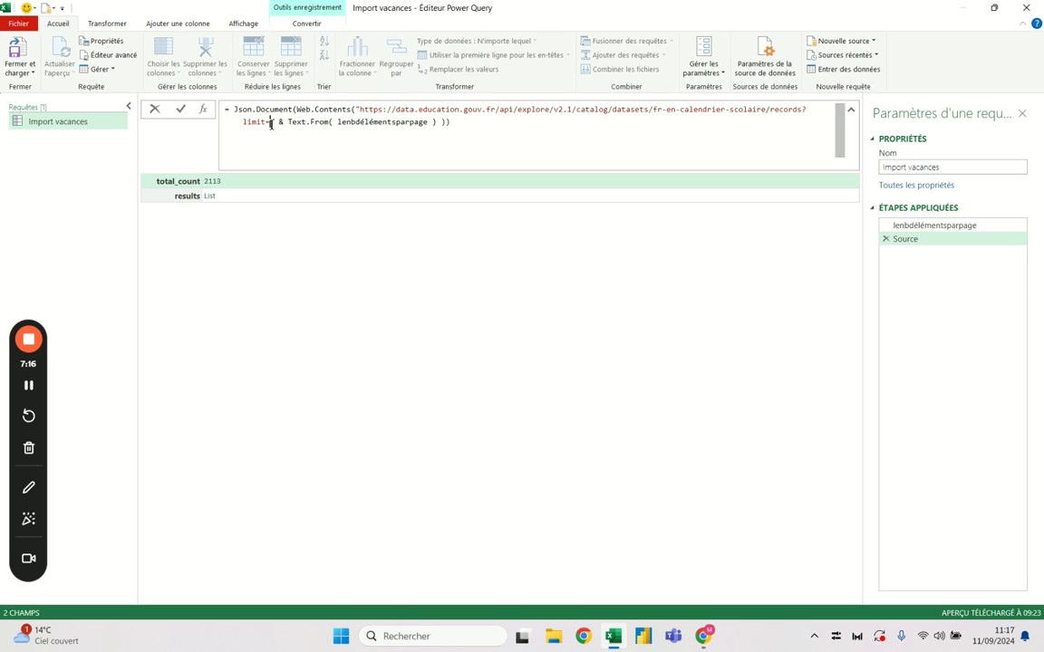
key(Return)
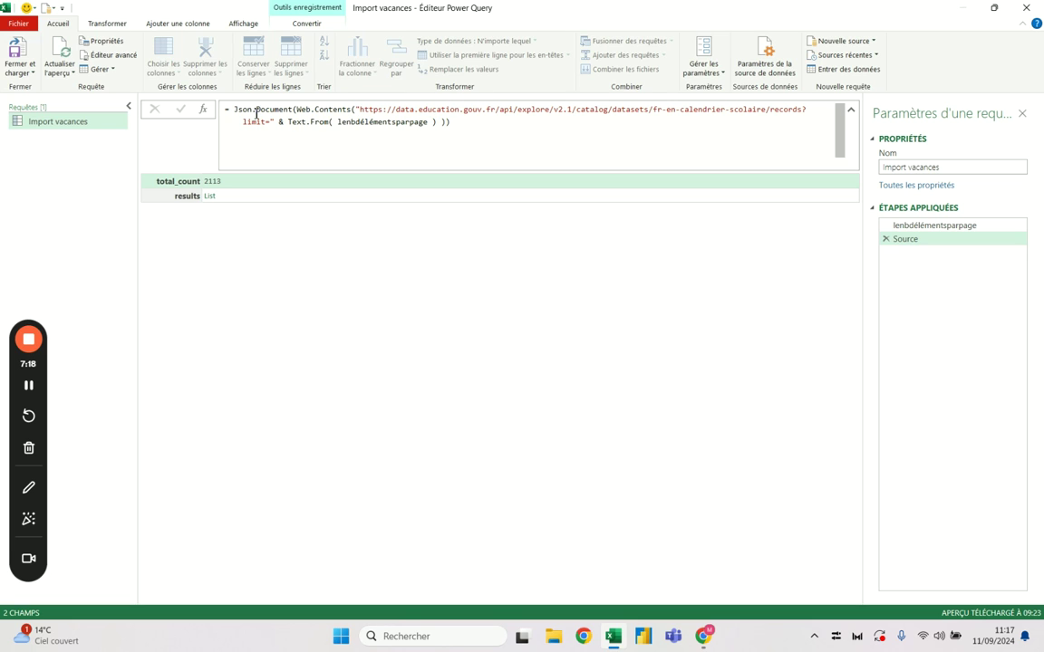
click(104, 56)
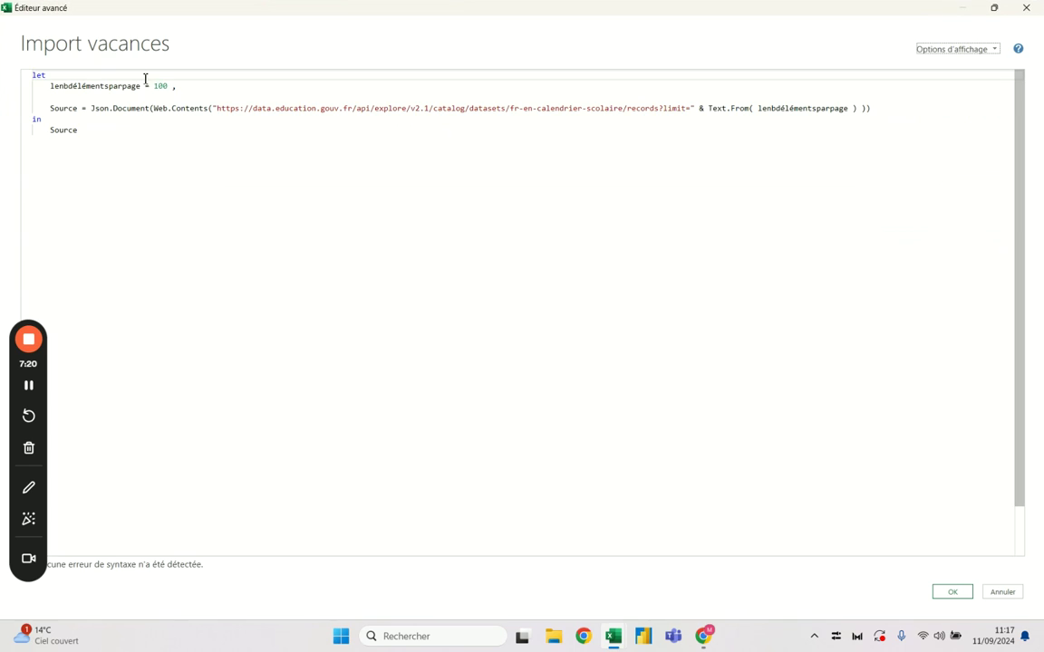
- Add a lenbdéléments = line holding a copy of Source's Json.Document request, then apply
click(192, 85)
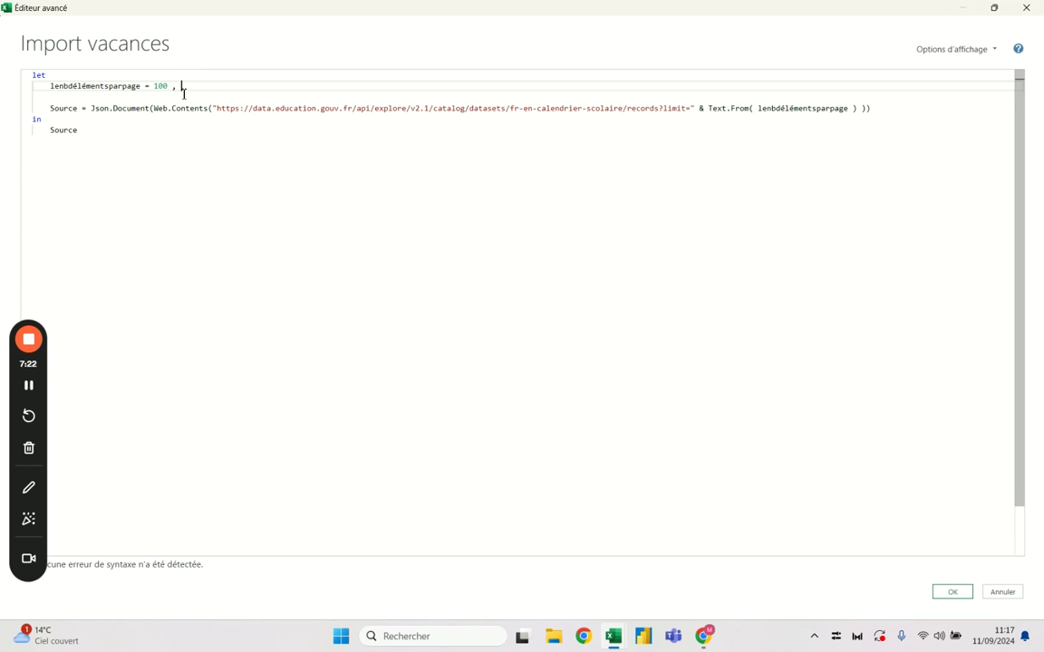
click(196, 96)
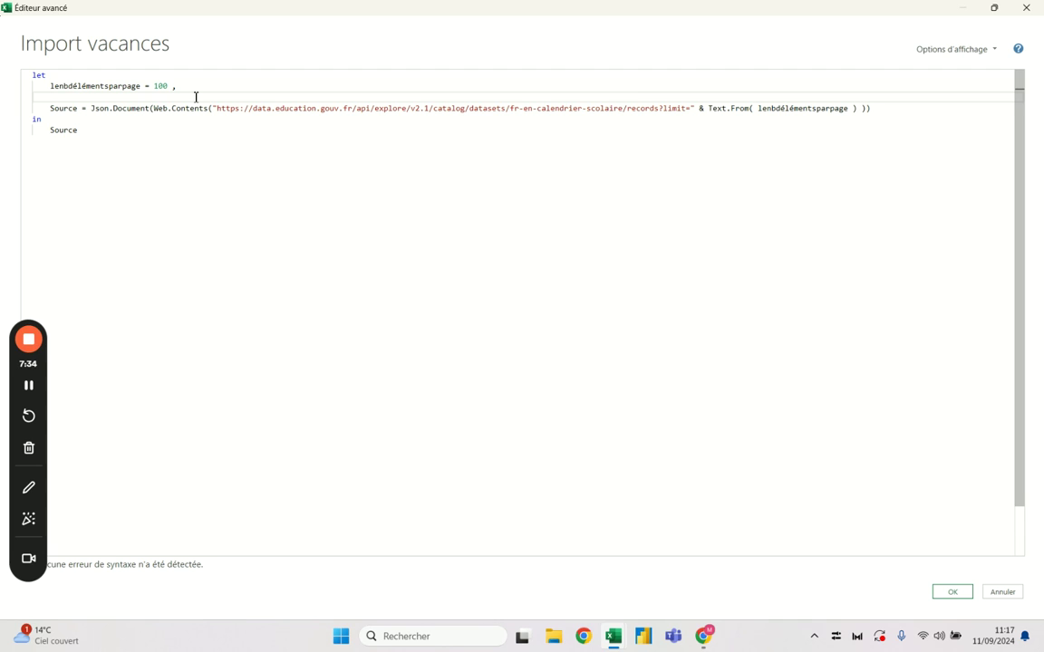
text(lenb)
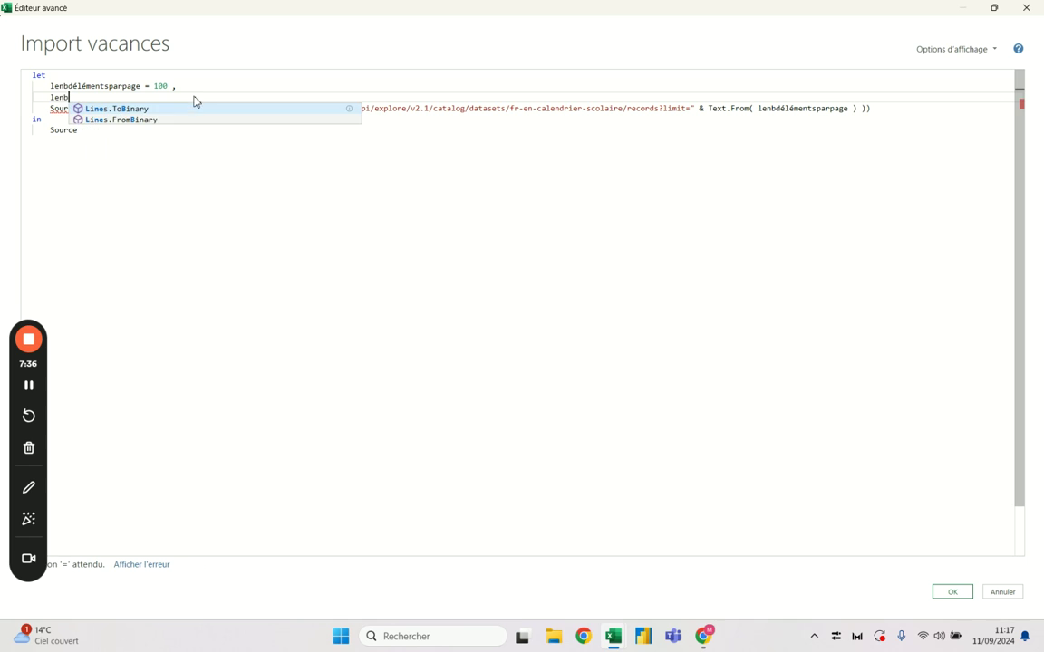
text(depages =)
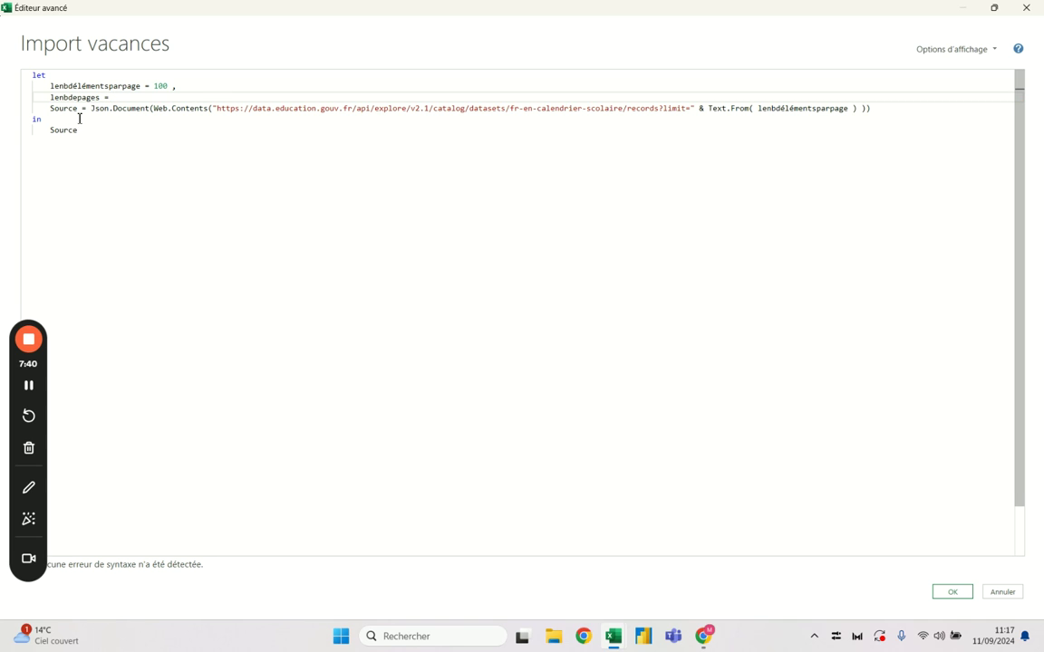
drag(129, 97, 73, 101)
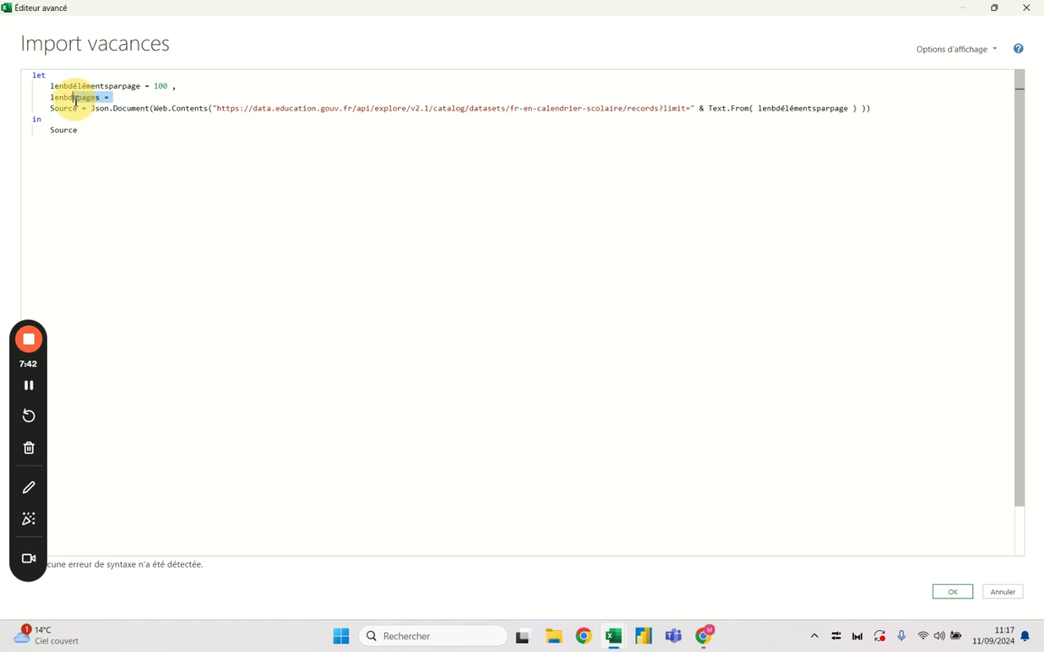
text(éléme)
text(ments)
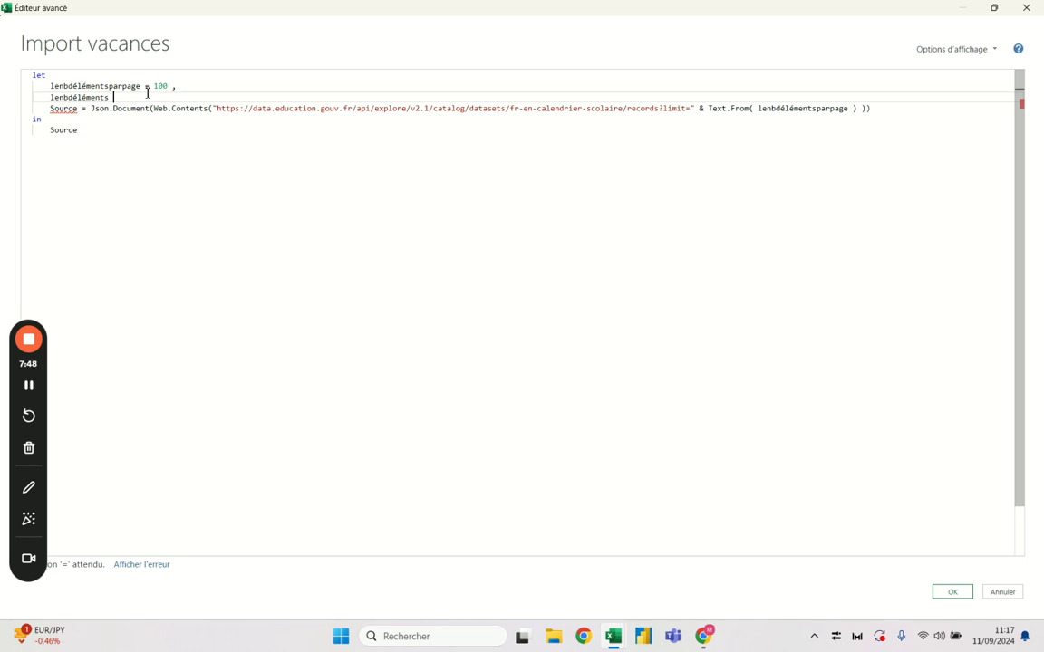
text( =)
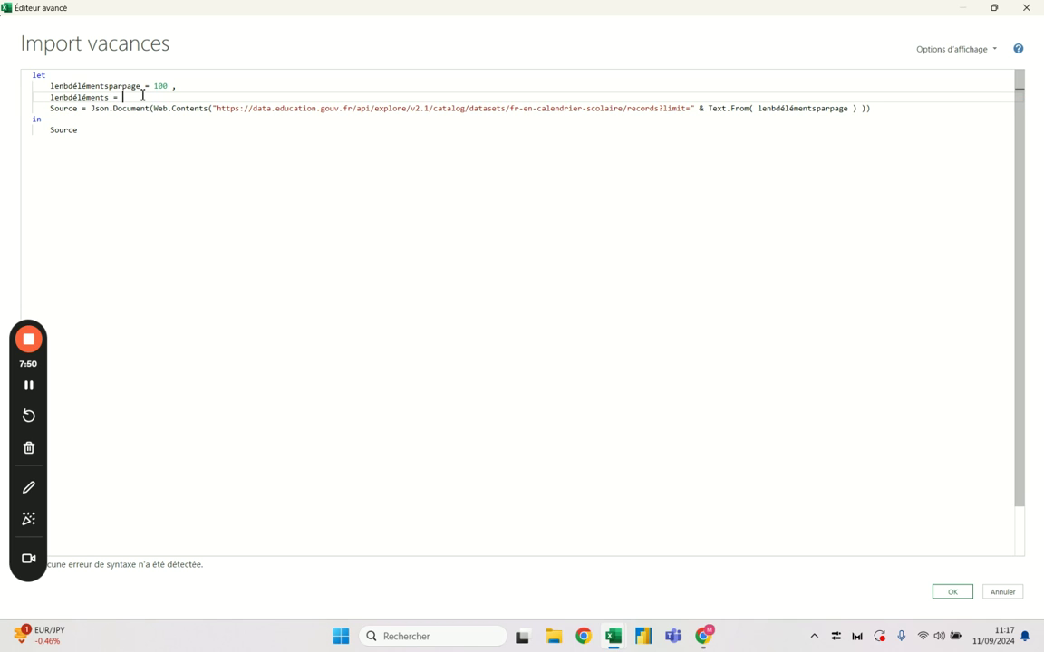
mouse_move(91, 108)
mouse_down()
mouse_move(777, 97)
mouse_move(881, 110)
mouse_up()
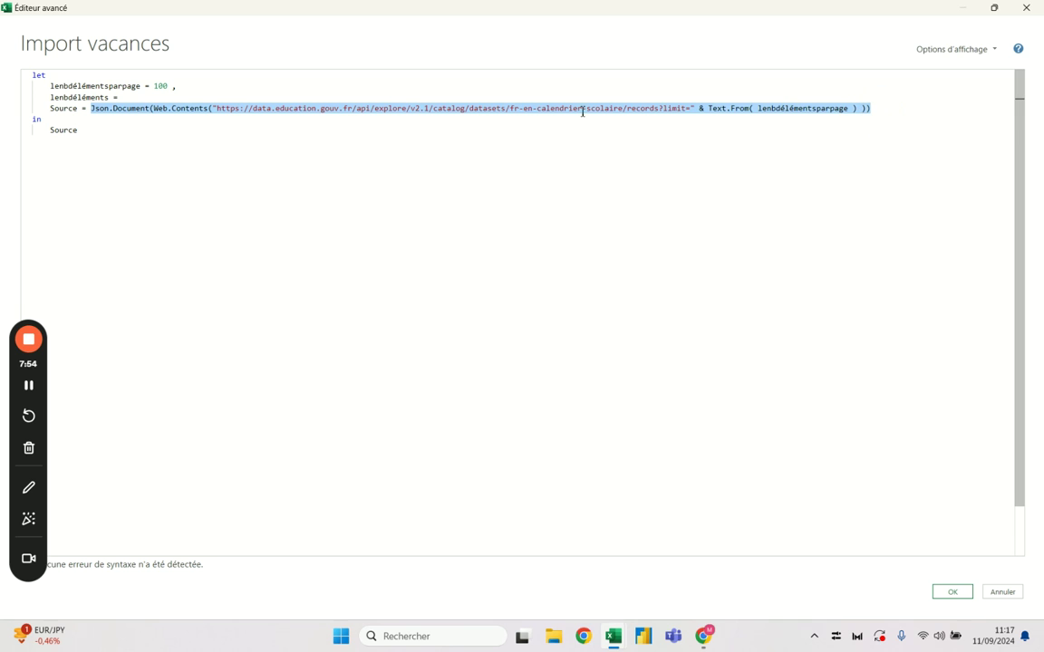
key(ctrl+c)
click(425, 94)
key(ctrl+v)
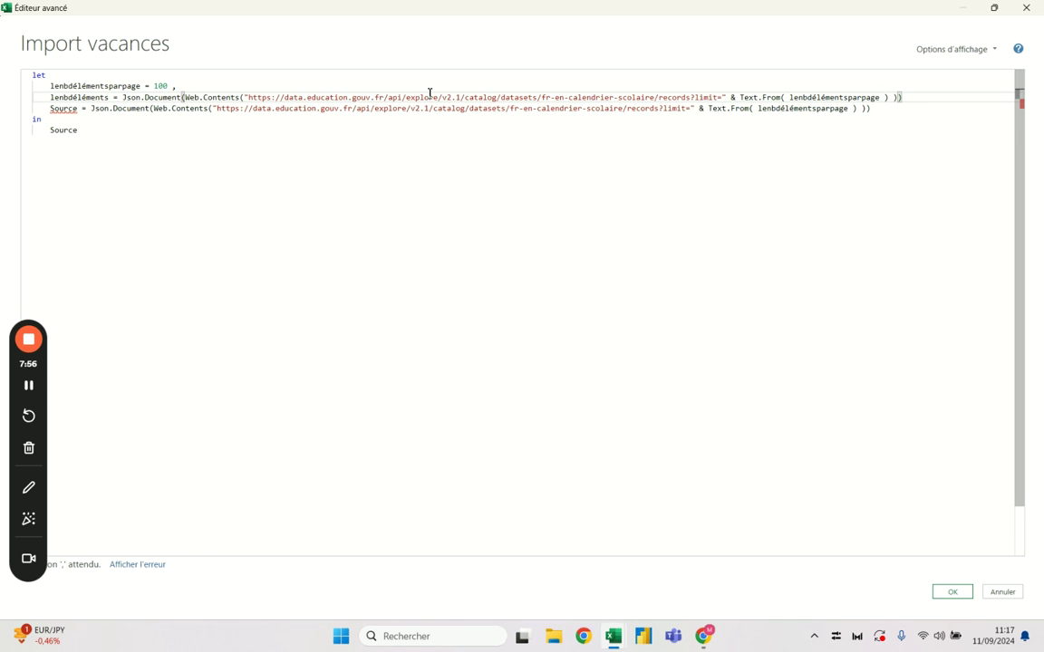
text( ,)
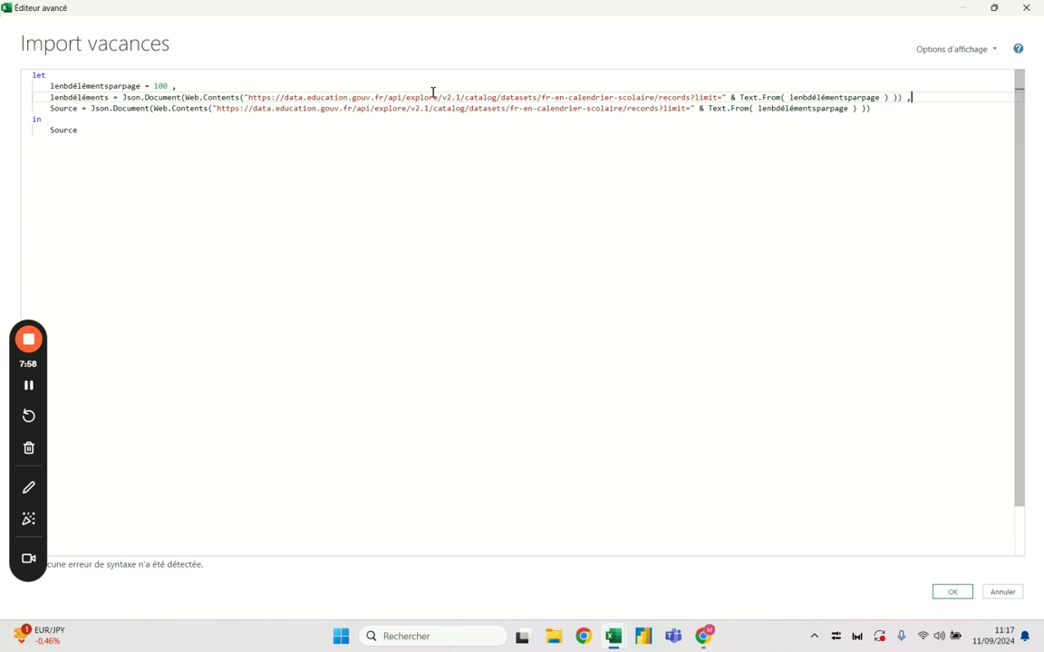
click(952, 592)
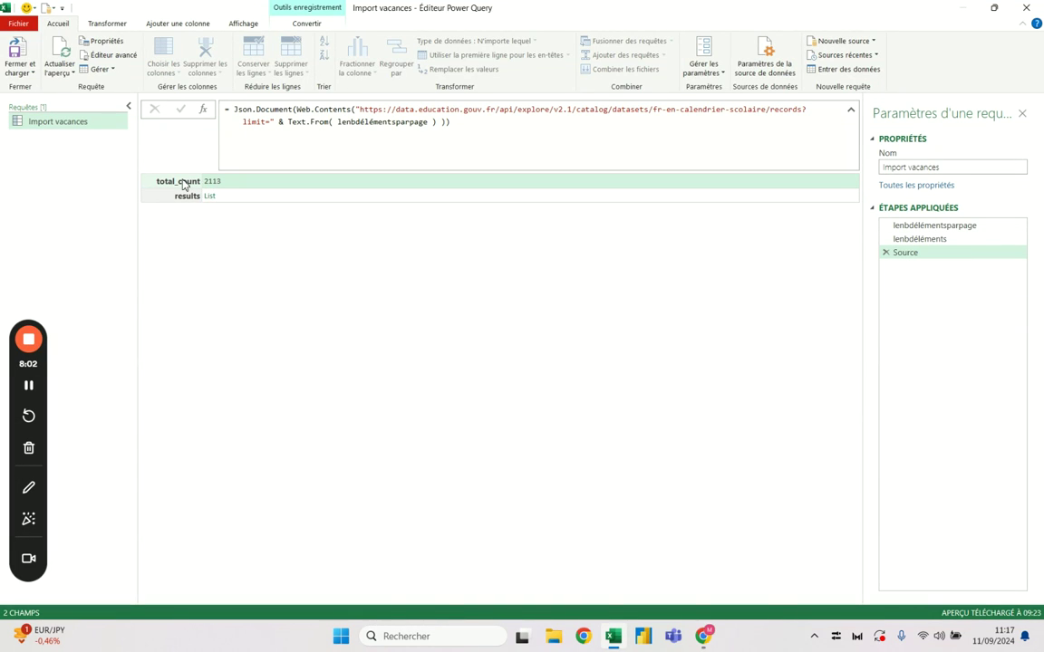
- Append [total_count] to the lenbdéléments line so it extracts the record count
click(224, 184)
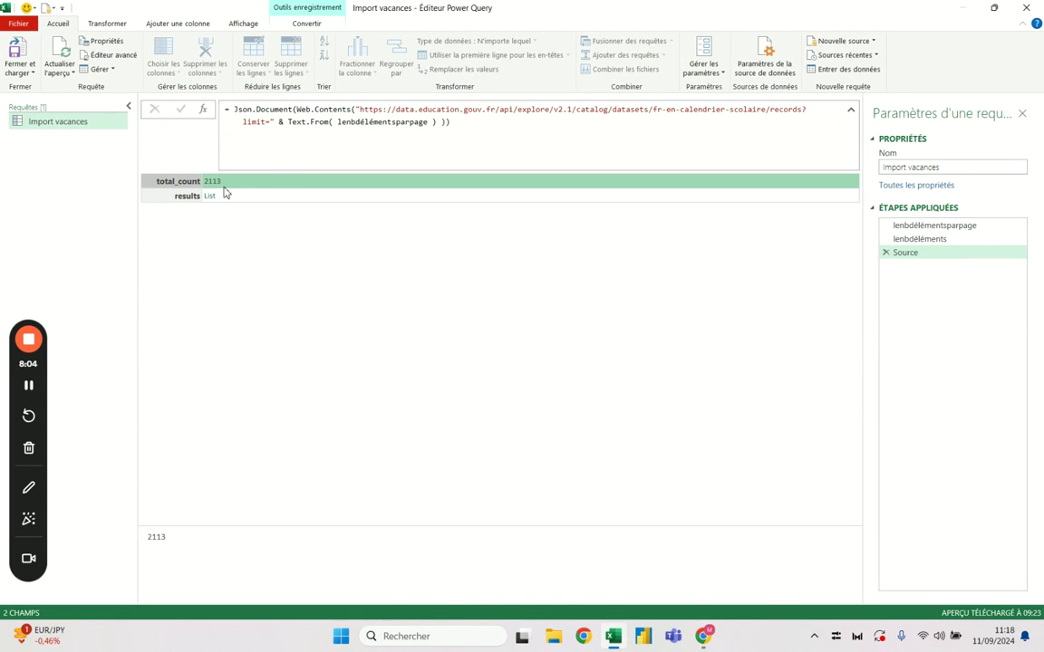
mouse_move(538, 136)
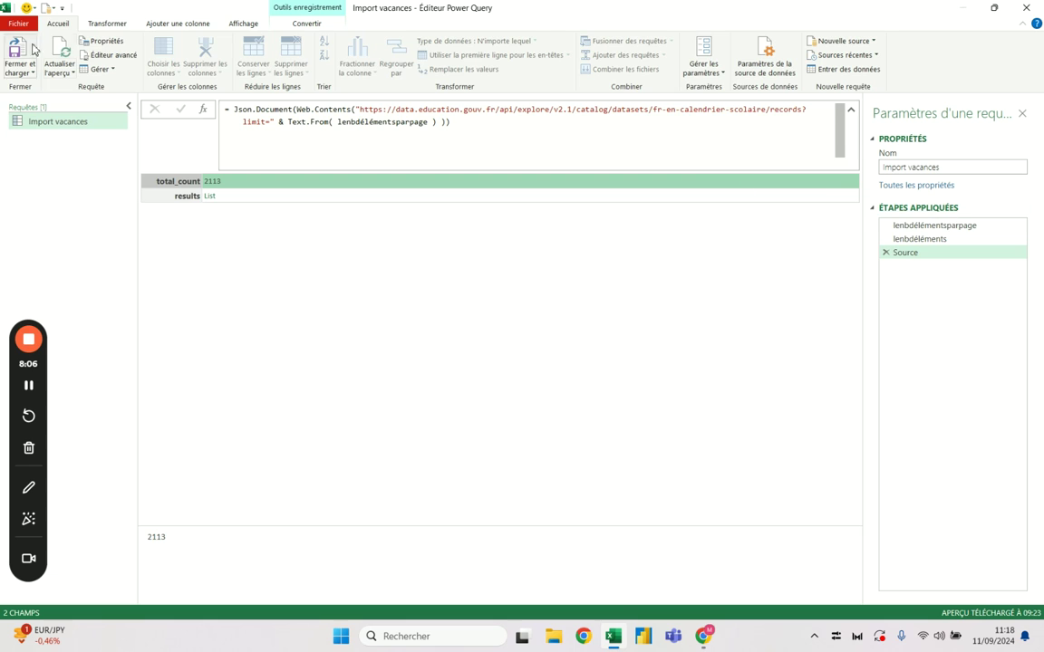
click(102, 55)
click(884, 108)
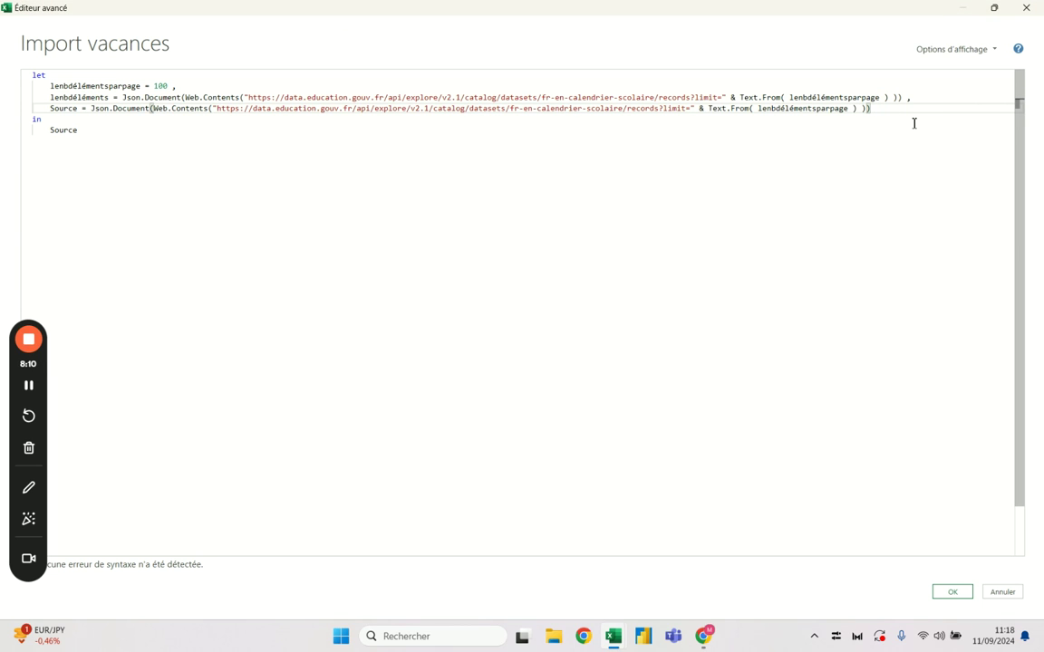
click(903, 97)
text([total)
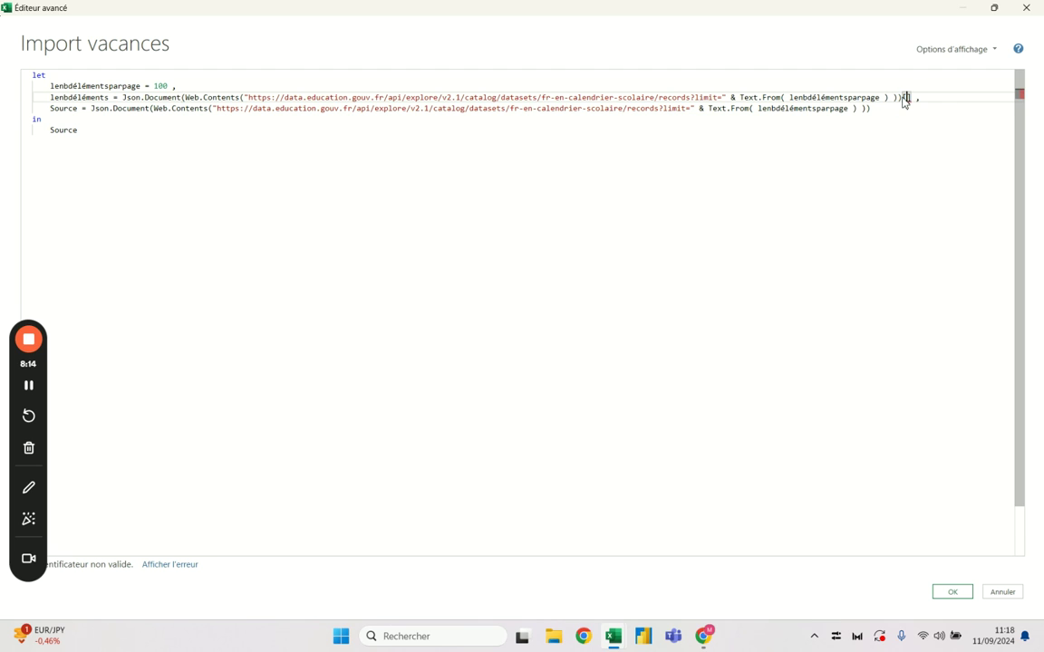
text(_co)
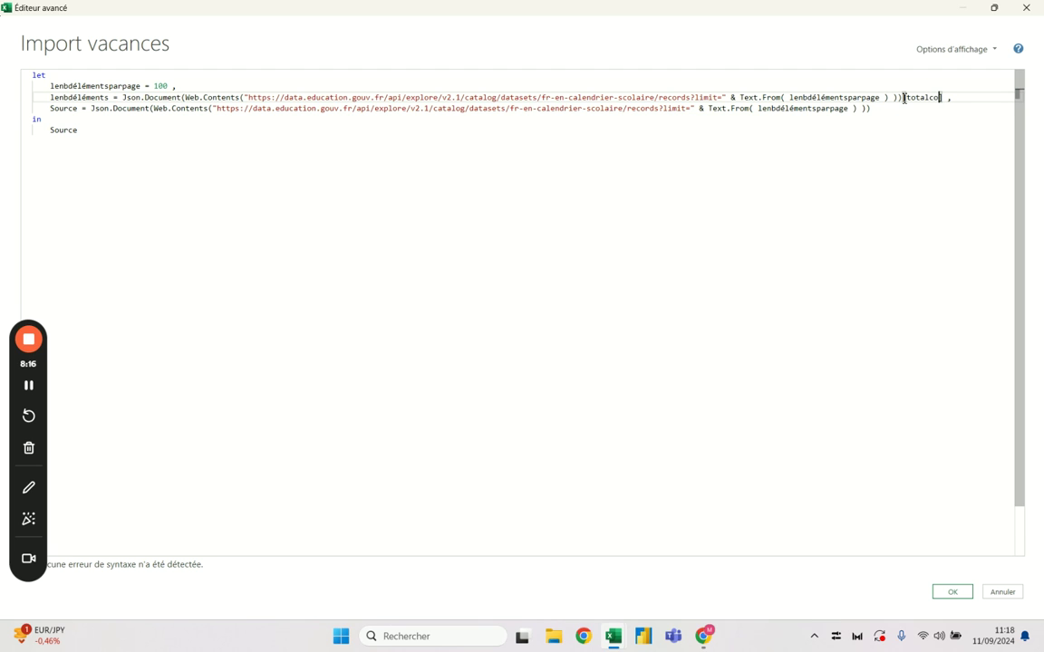
text(unt)
click(239, 108)
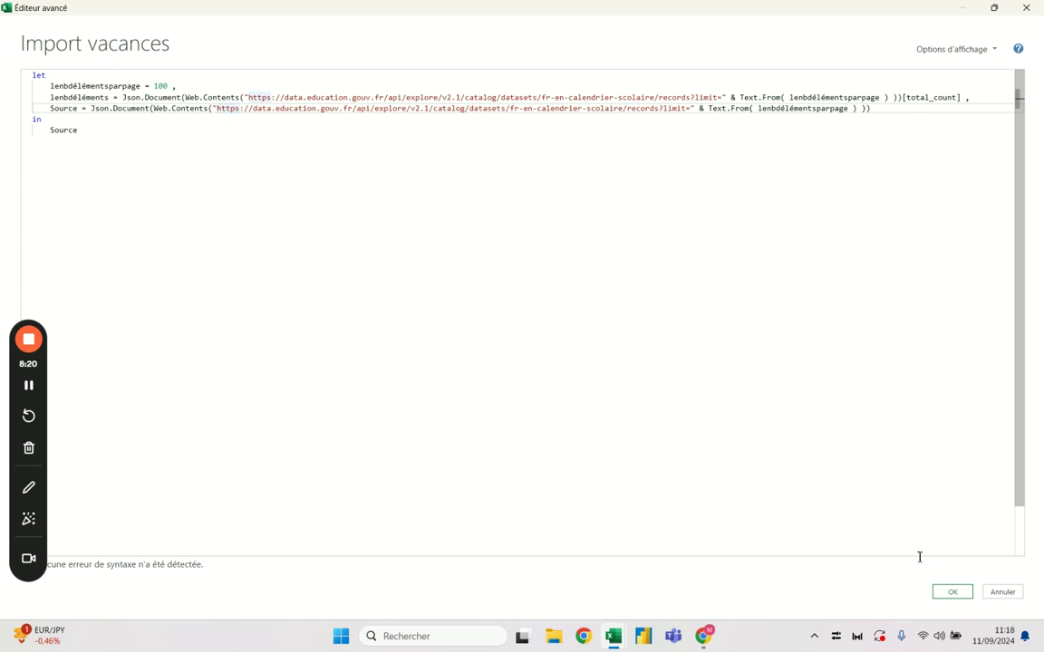
click(953, 594)
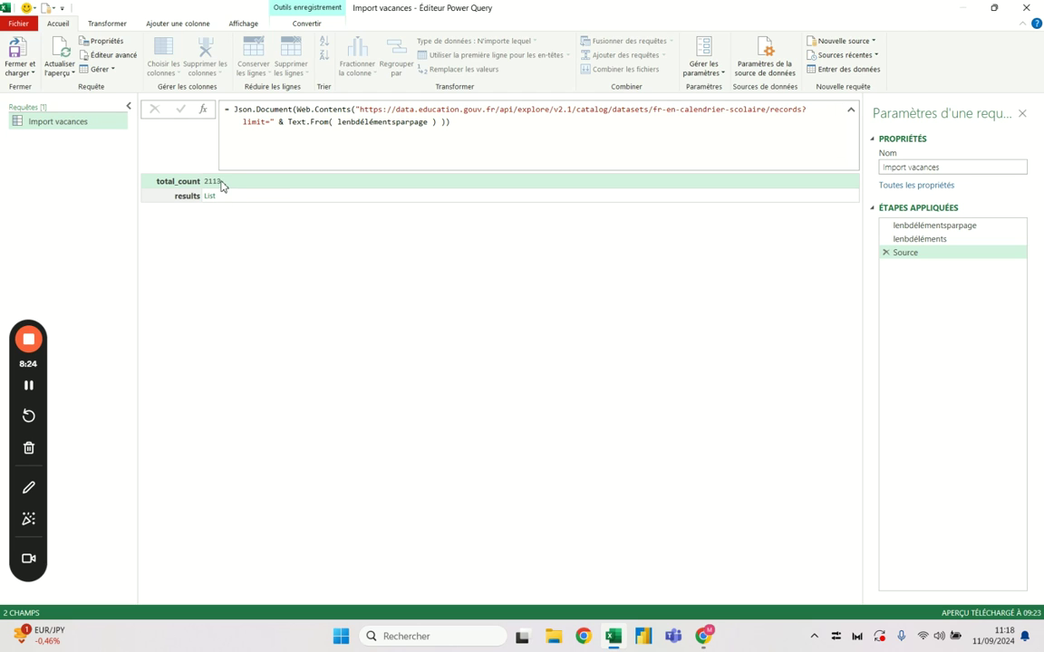
- Make lenbdéléments the query's output, returning the count 2113
click(109, 54)
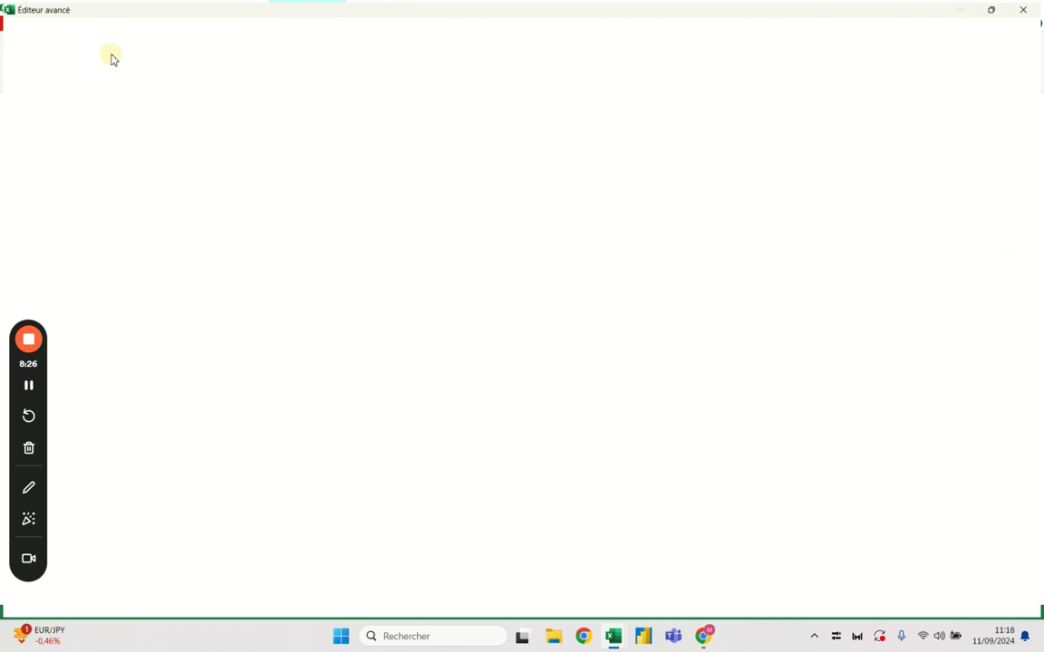
double_click(53, 130)
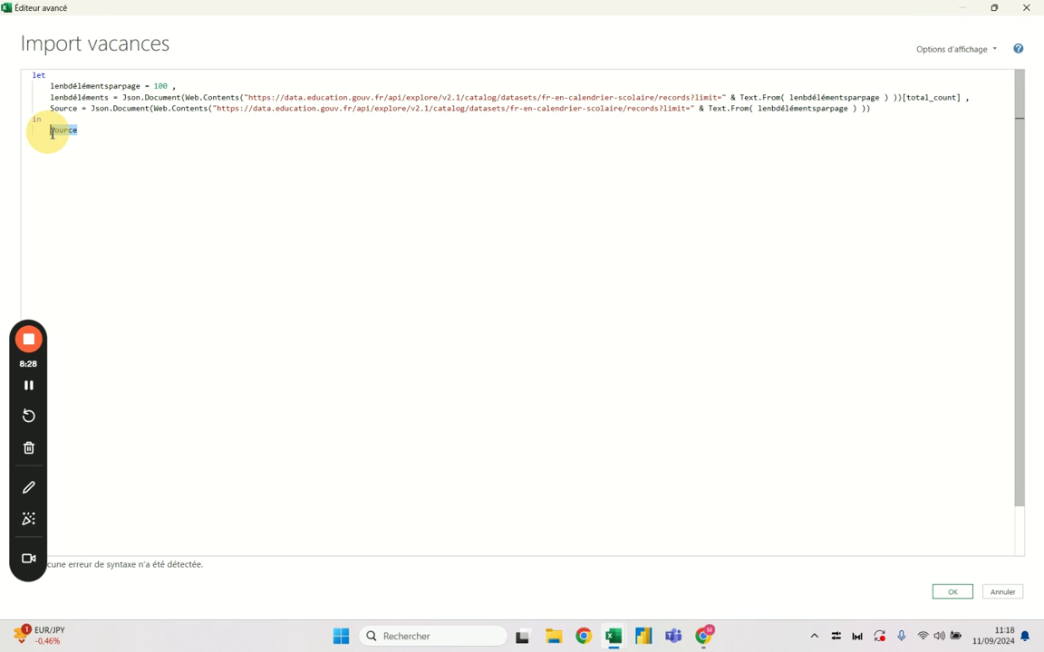
key(BackSpace)
text(lenbd)
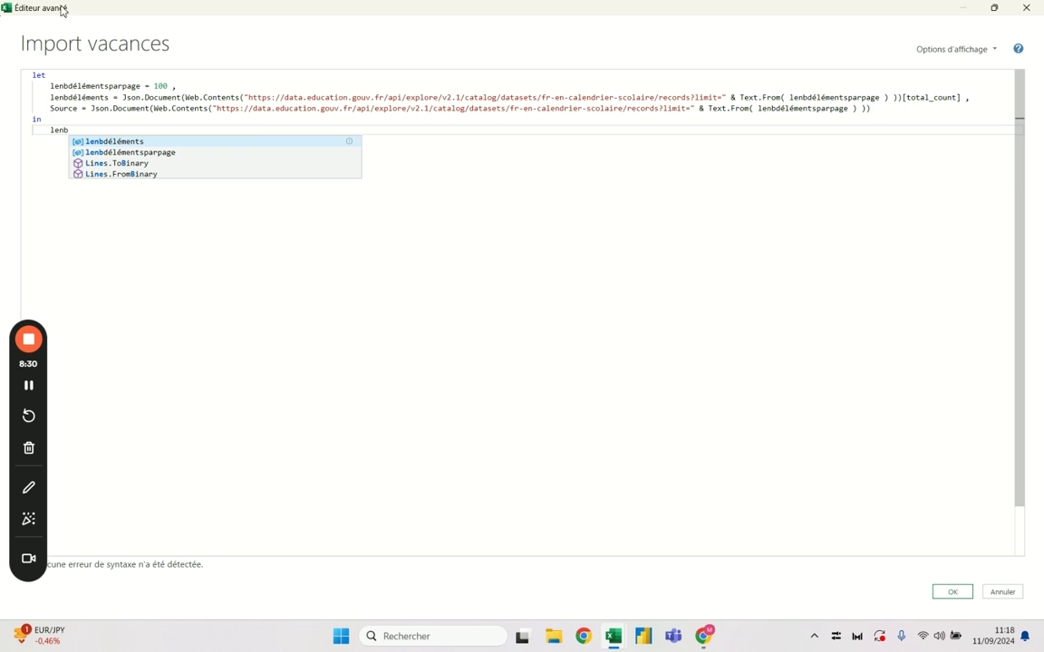
key(Tab)
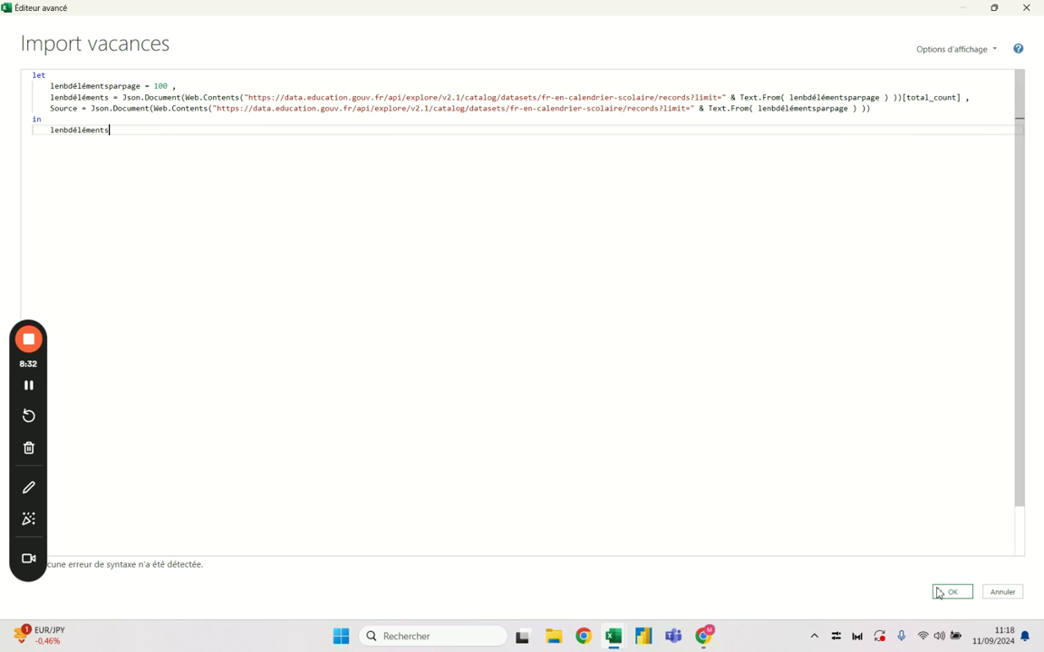
click(942, 593)
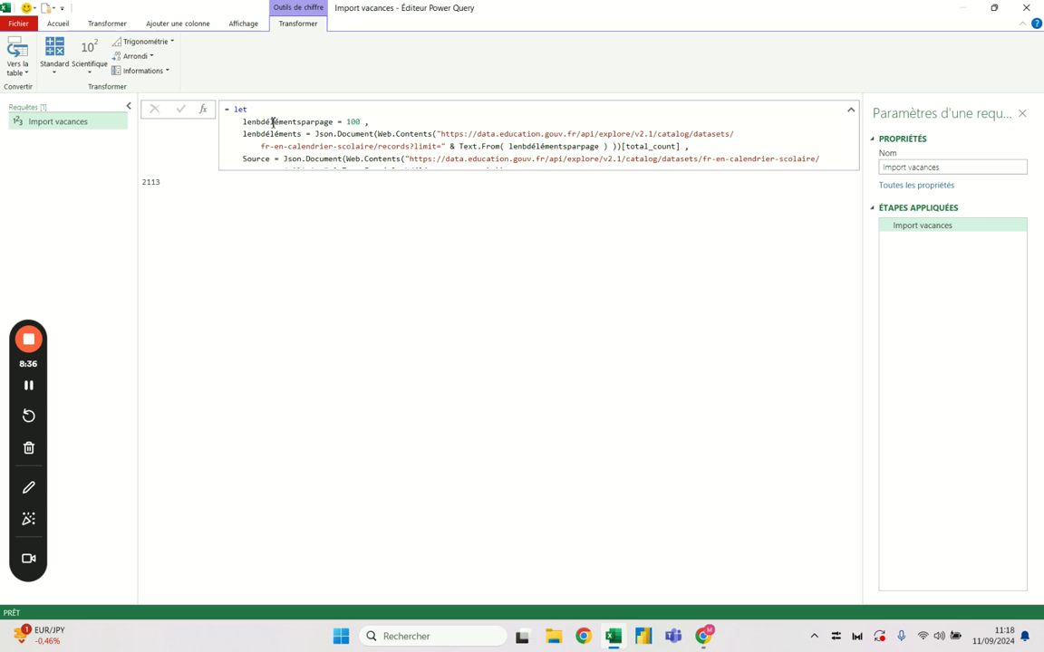
click(58, 25)
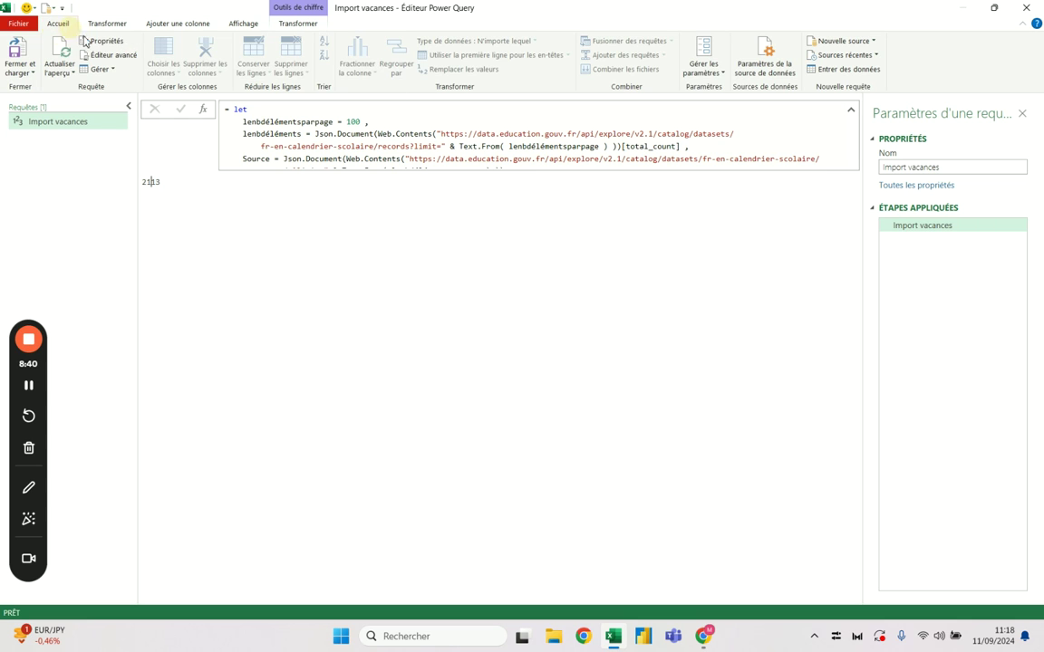
- Add the step lenbdepages = lenbdéléments / lenbdélémentsparpage to the query code
click(107, 57)
click(993, 96)
key(Return)
text(lenbdepages =)
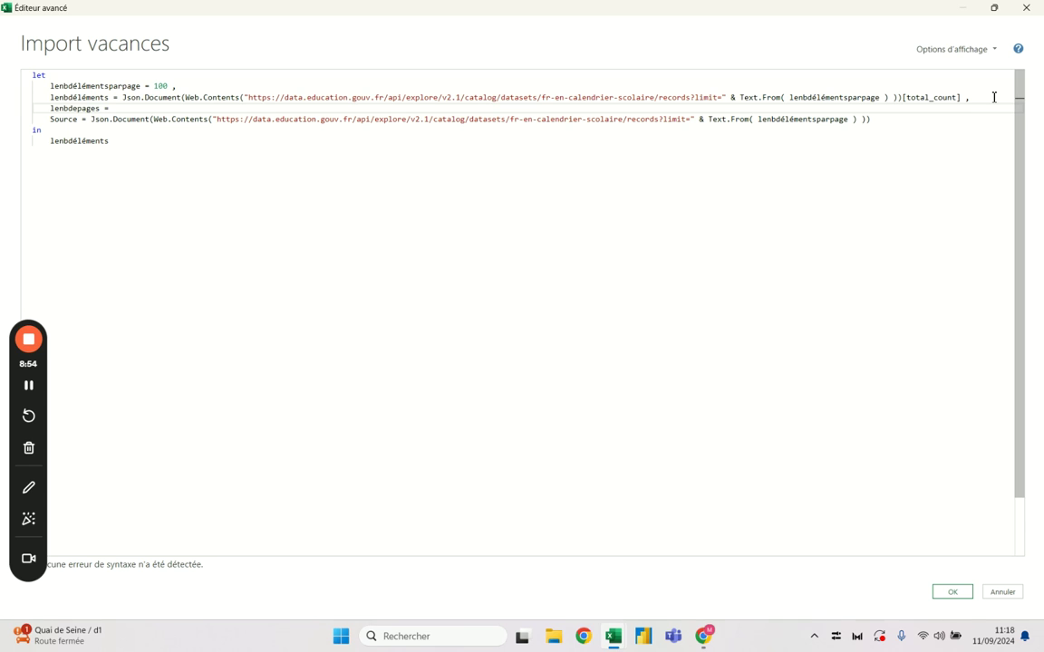
text(lenb)
key(Down)
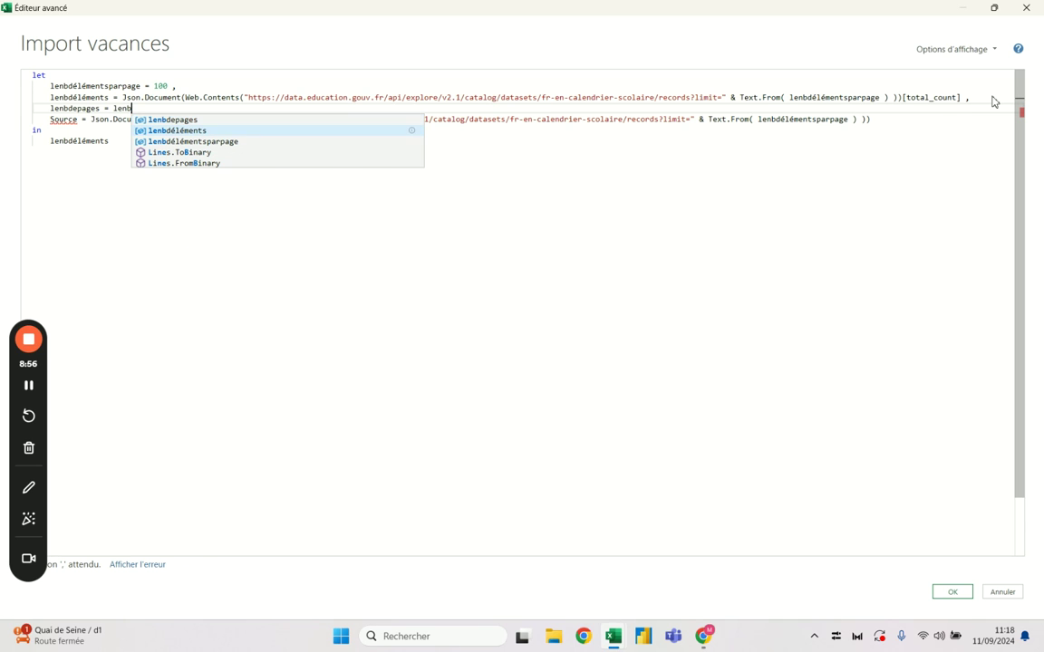
key(Tab)
text(/ lenbb)
key(BackSpace)
text(d)
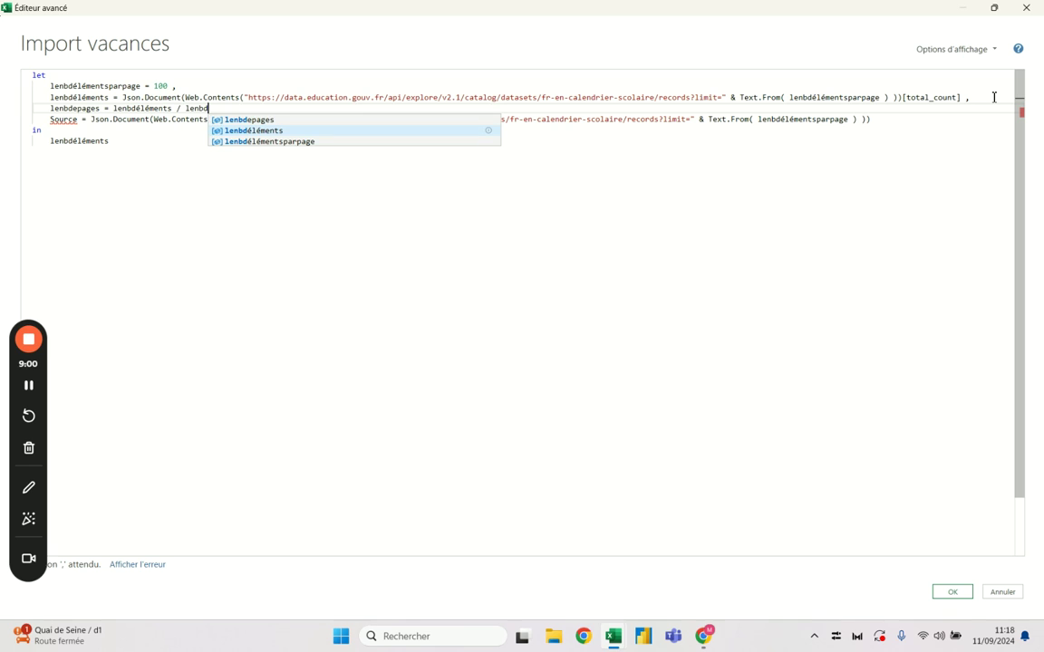
click(326, 141)
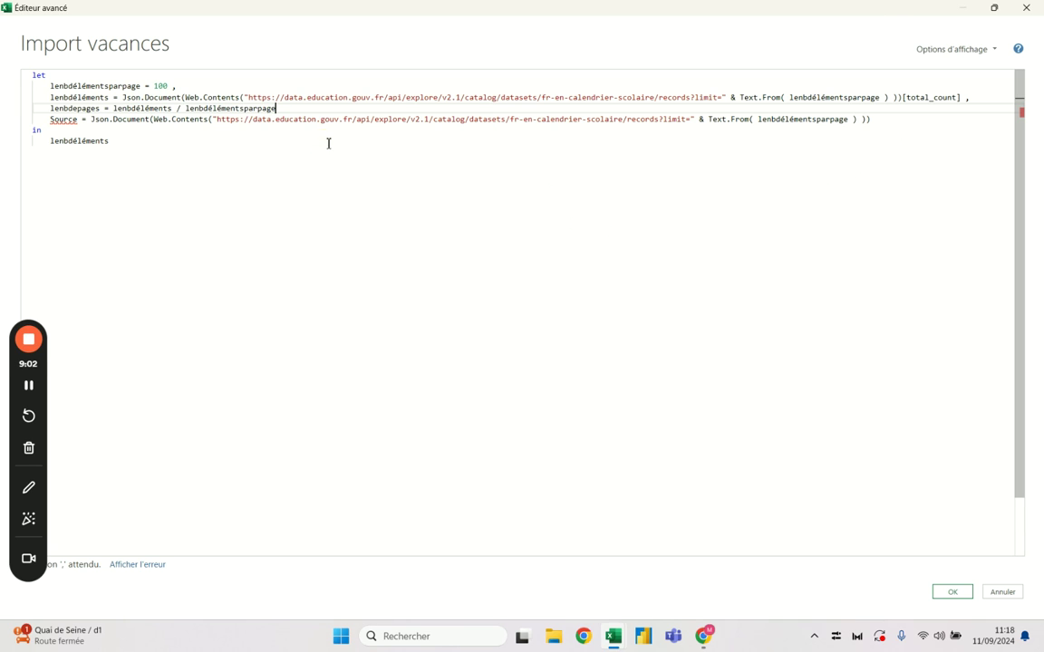
click(126, 141)
click(308, 109)
text(,)
- Return lenbdepages as the query output, giving 21,13 pages
drag(121, 143, 52, 145)
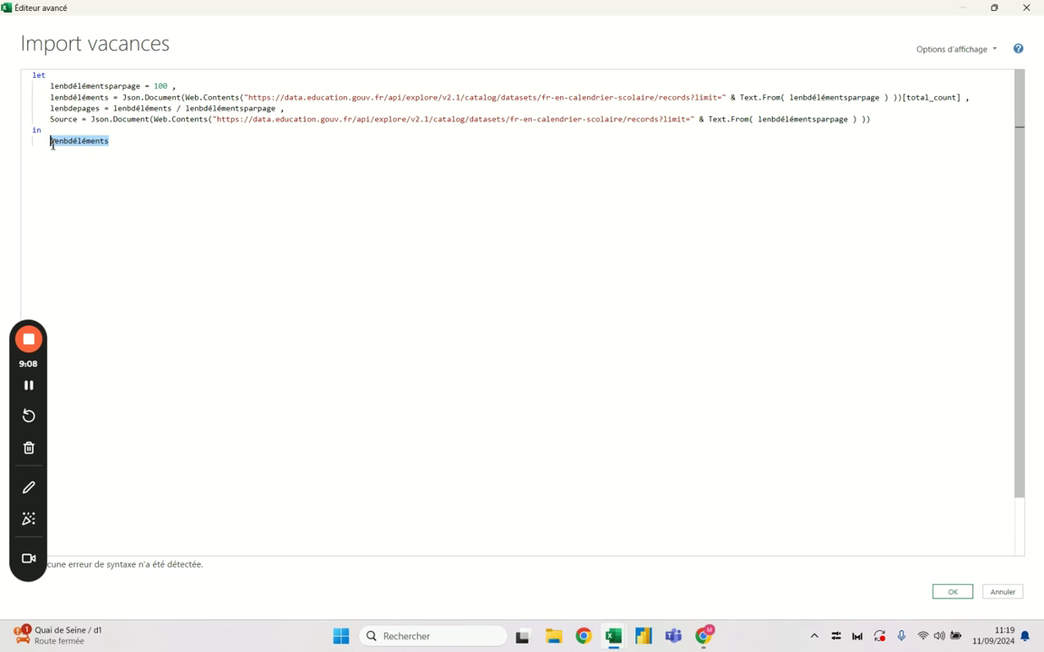
key(BackSpace)
text(lenb)
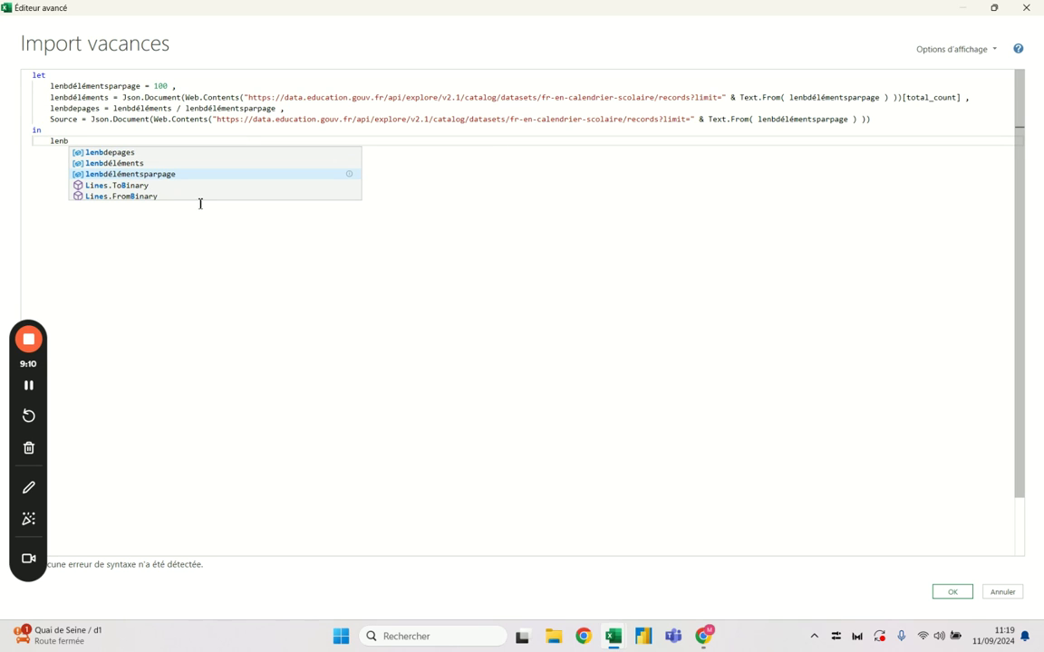
click(136, 153)
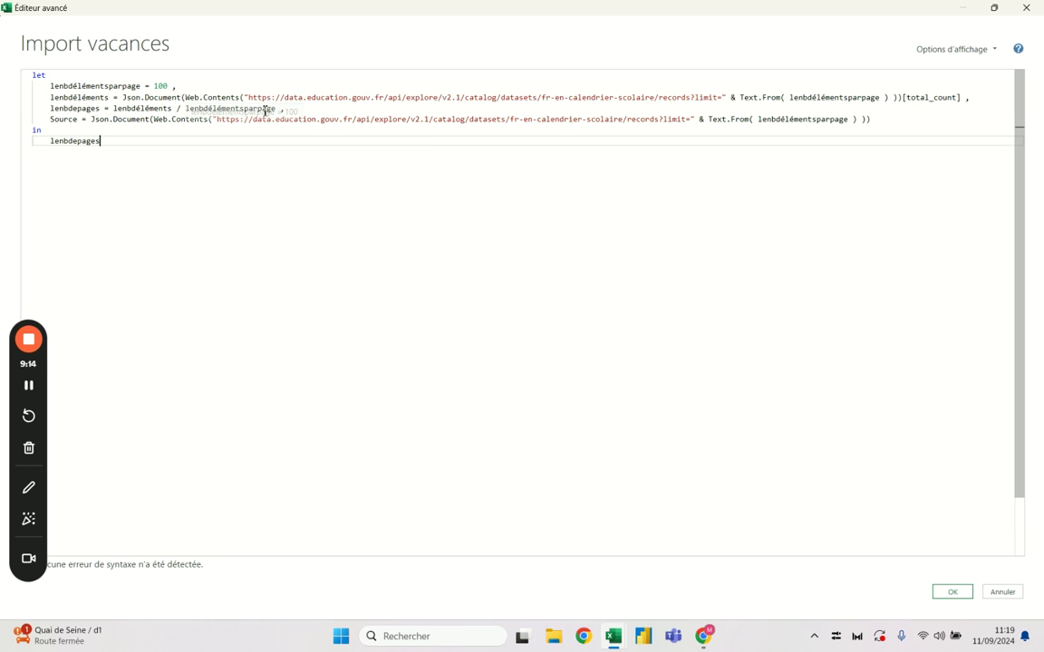
click(959, 593)
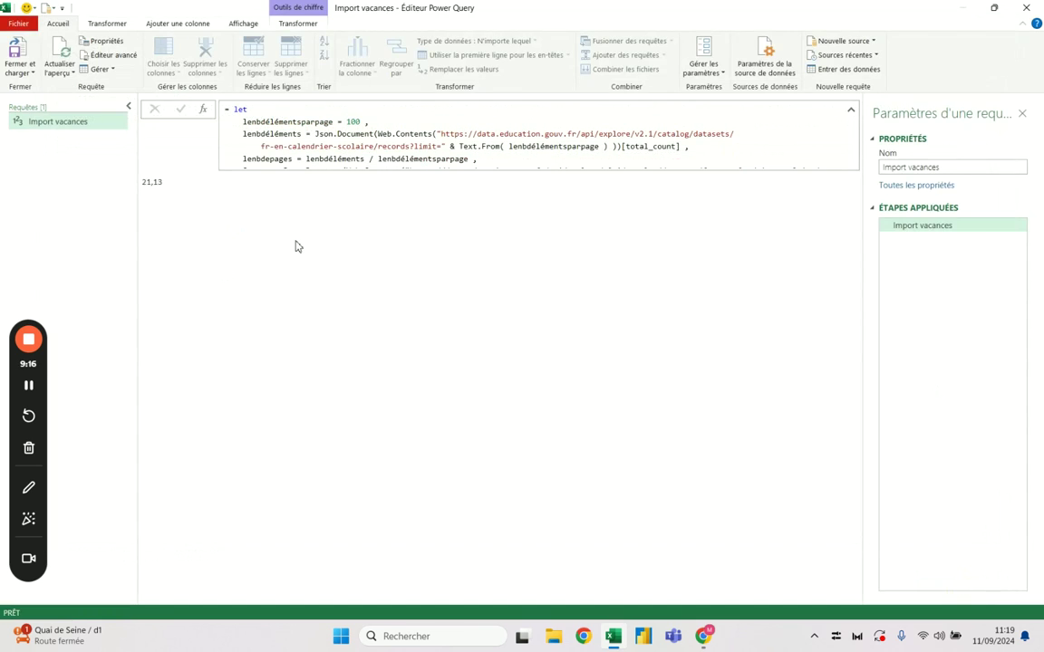
- Insert Number.RoundAwayFromZero before the division on the lenbdepages line
click(154, 183)
click(109, 55)
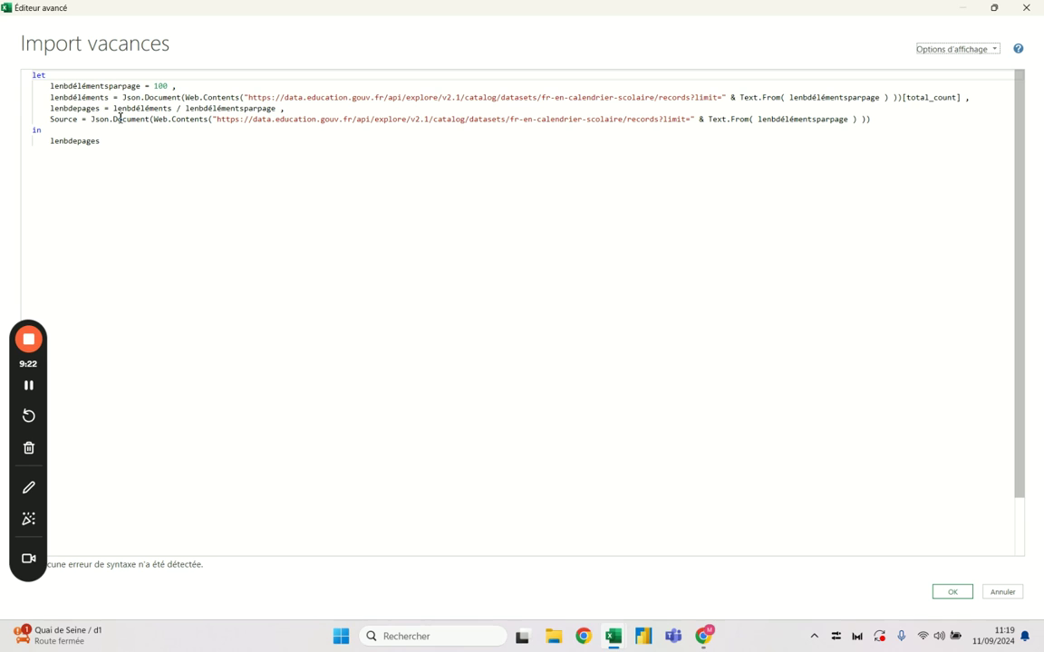
click(106, 108)
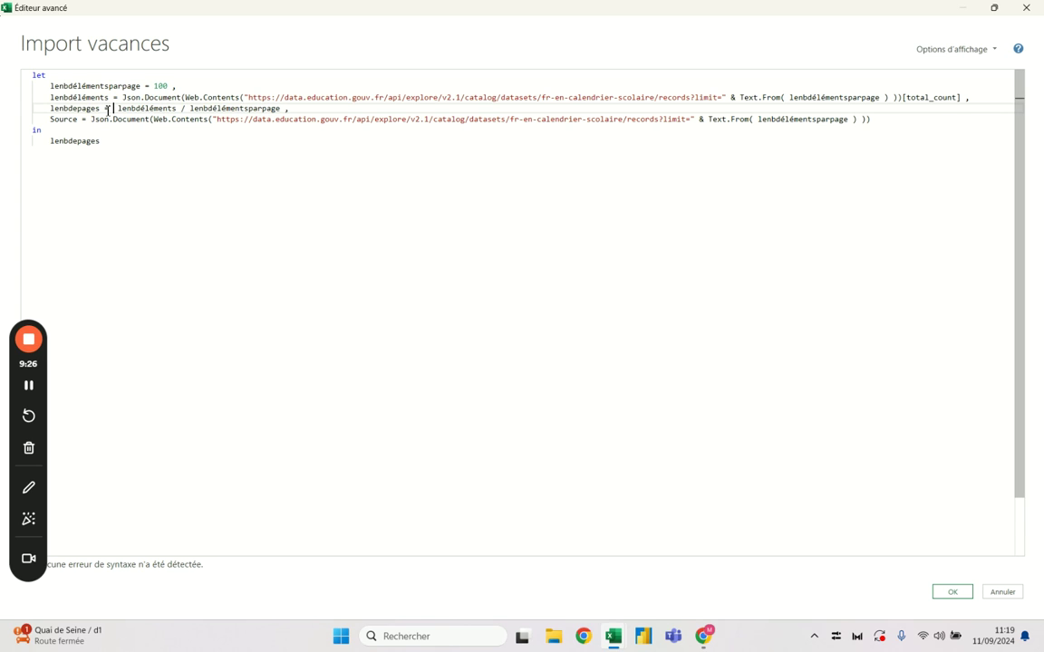
text(ou)
key(ctrl+space)
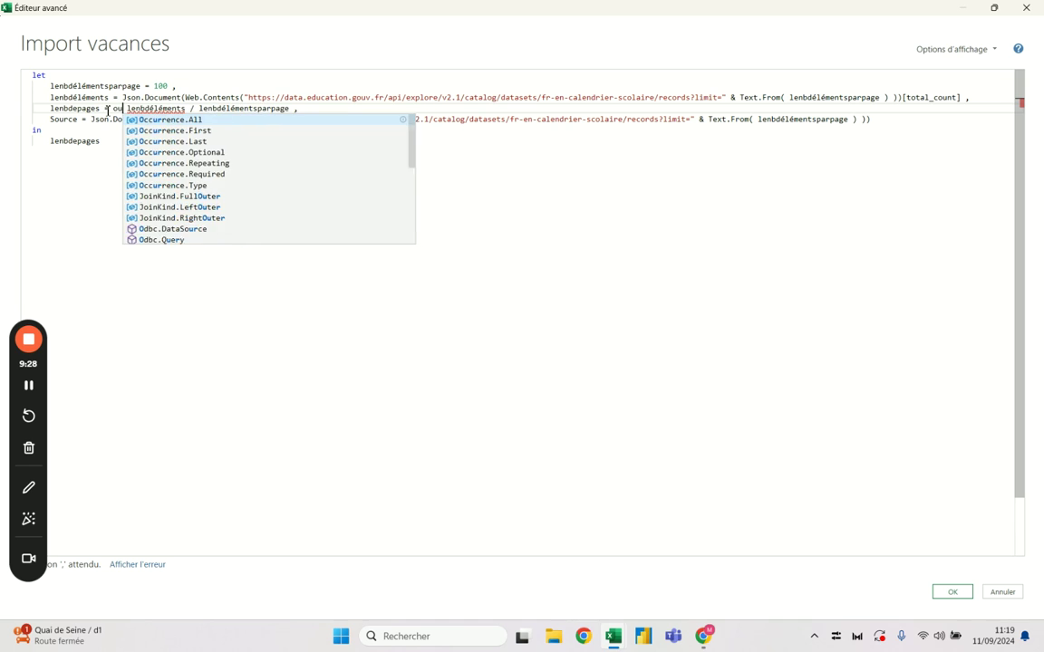
key(Escape)
key(Escape)
text(numb)
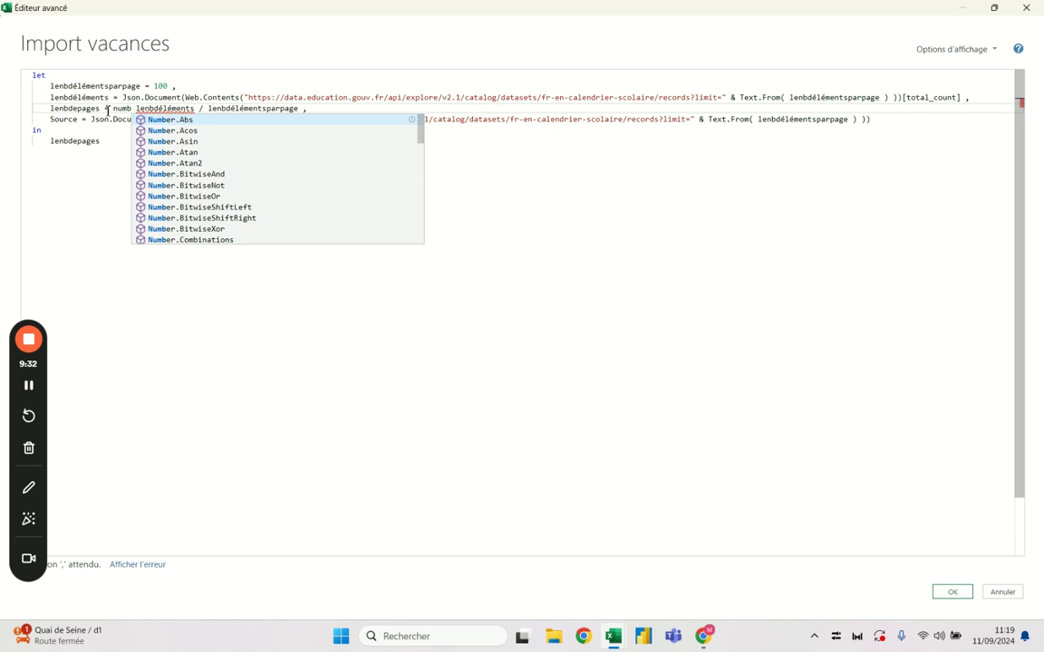
key(BackSpace)
key(BackSpace)
key(BackSpace)
key(BackSpace)
text(roudn)
key(BackSpace)
key(BackSpace)
text(nd)
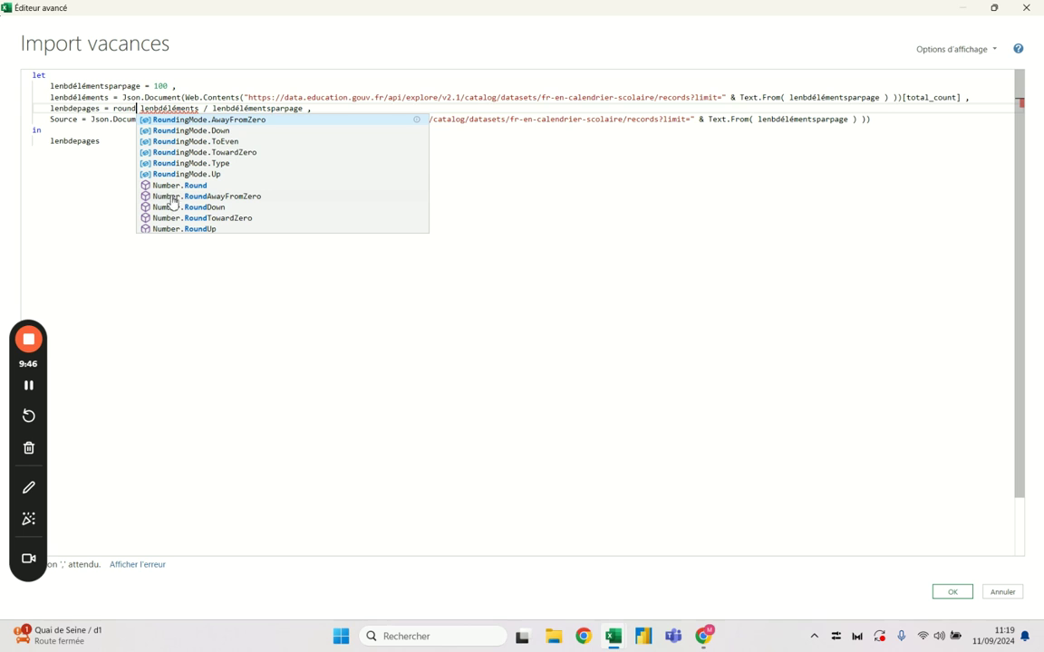
click(217, 197)
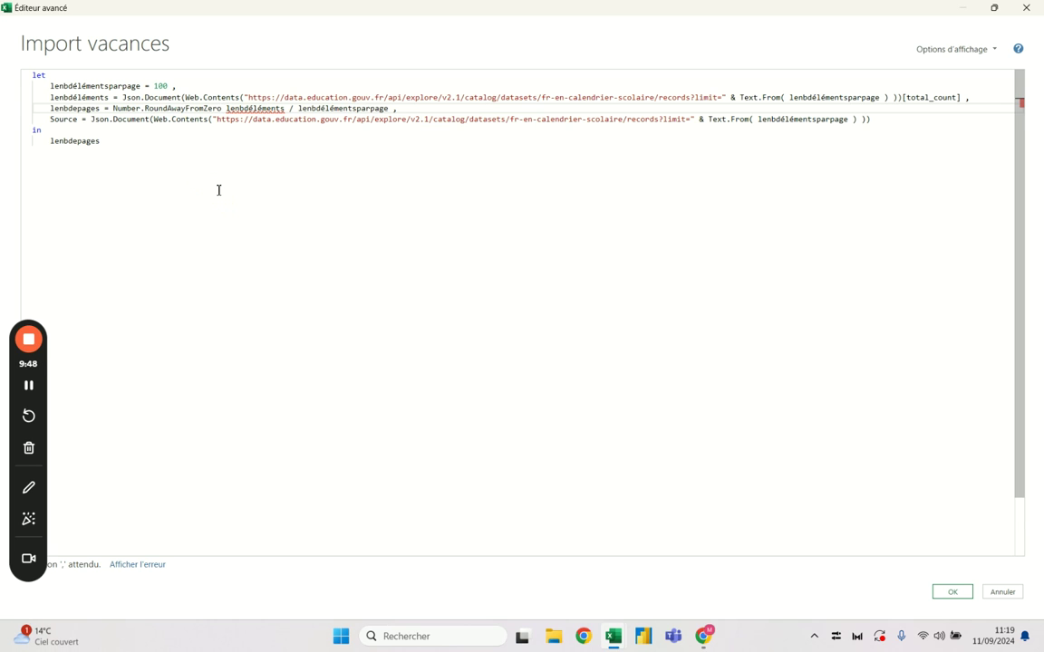
- Complete Number.RoundAwayFromZero( … , 0) around the division and apply, giving 22 pages
text(()
key(Delete)
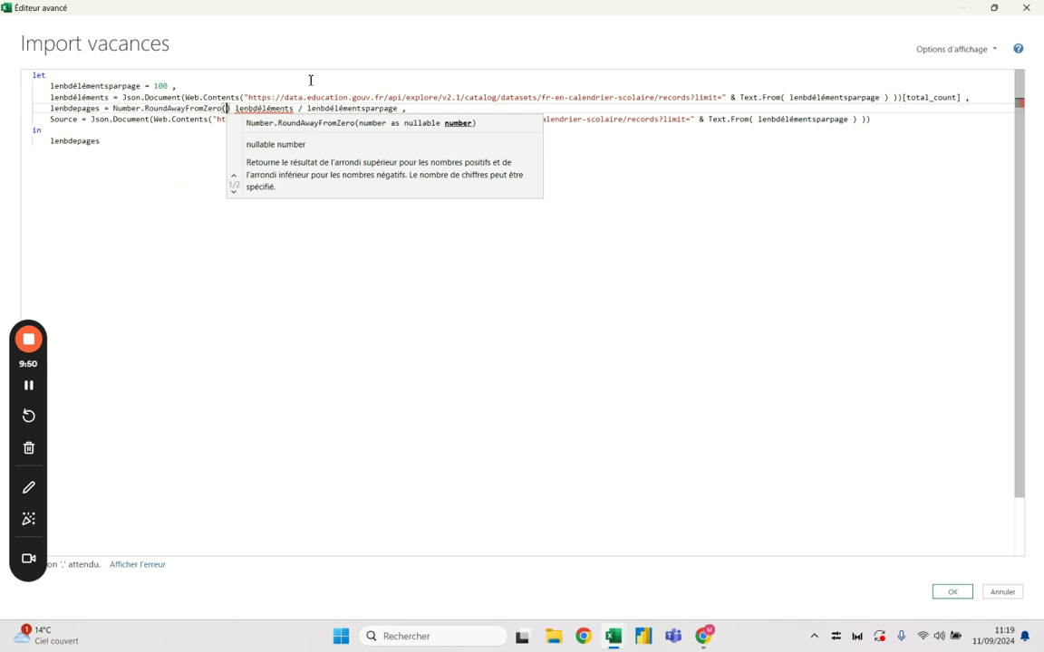
text())
text())
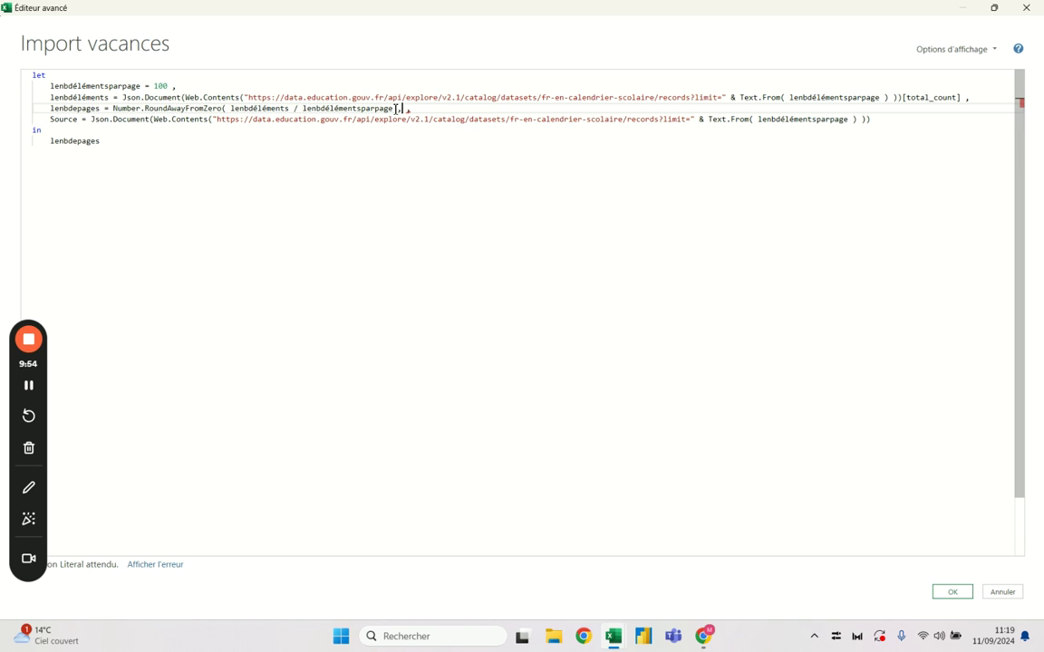
text(1 ))
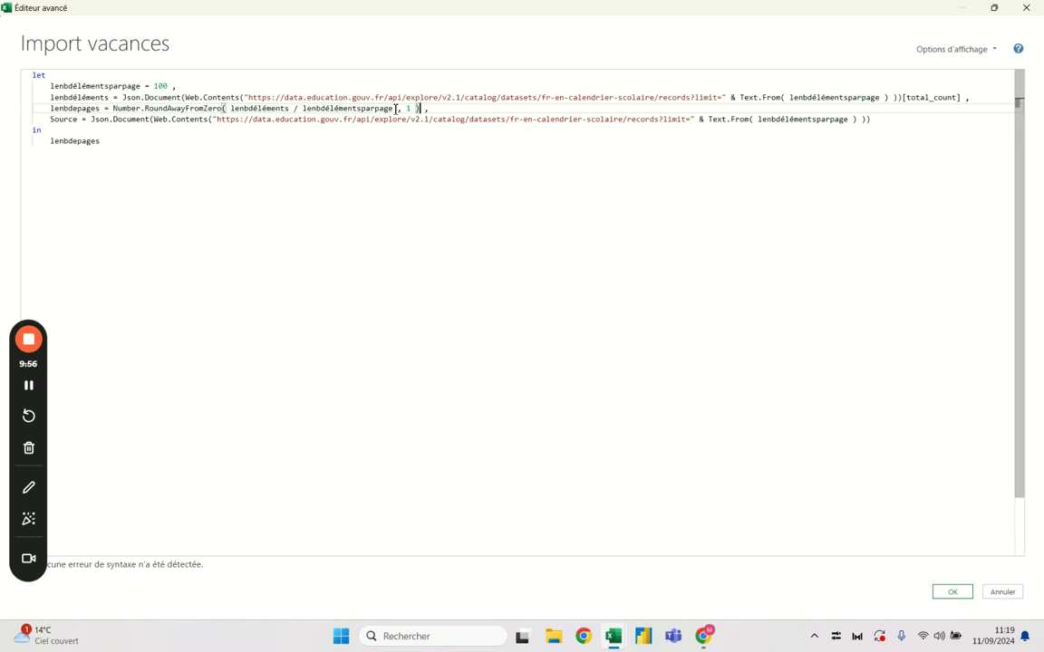
key(BackSpace)
key(BackSpace)
key(BackSpace)
text(0 ))
click(414, 108)
key(BackSpace)
click(244, 108)
click(337, 107)
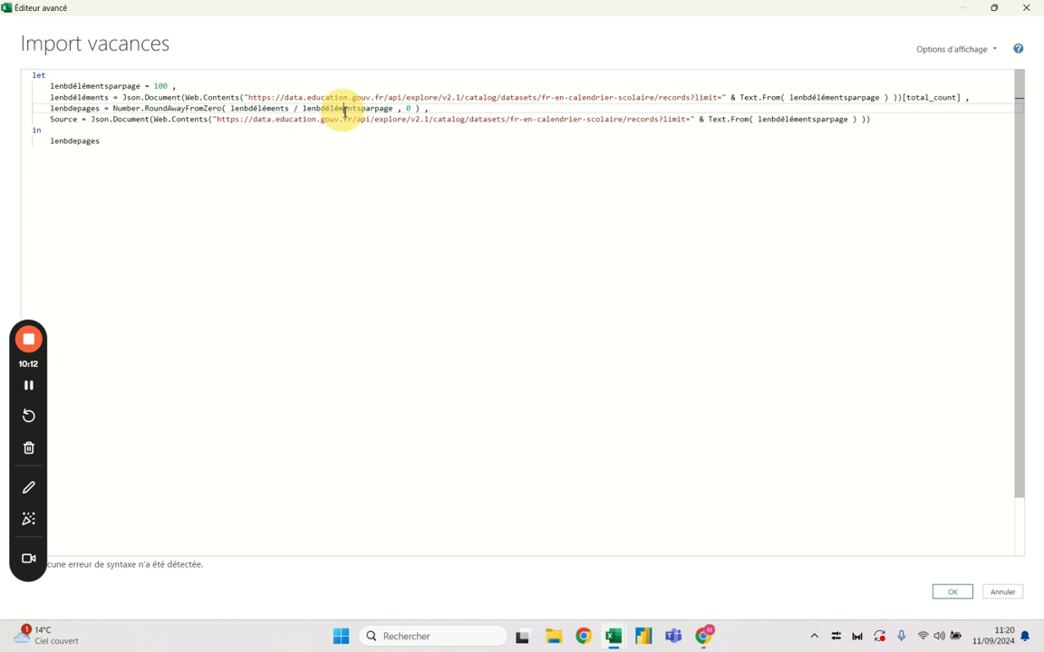
click(956, 594)
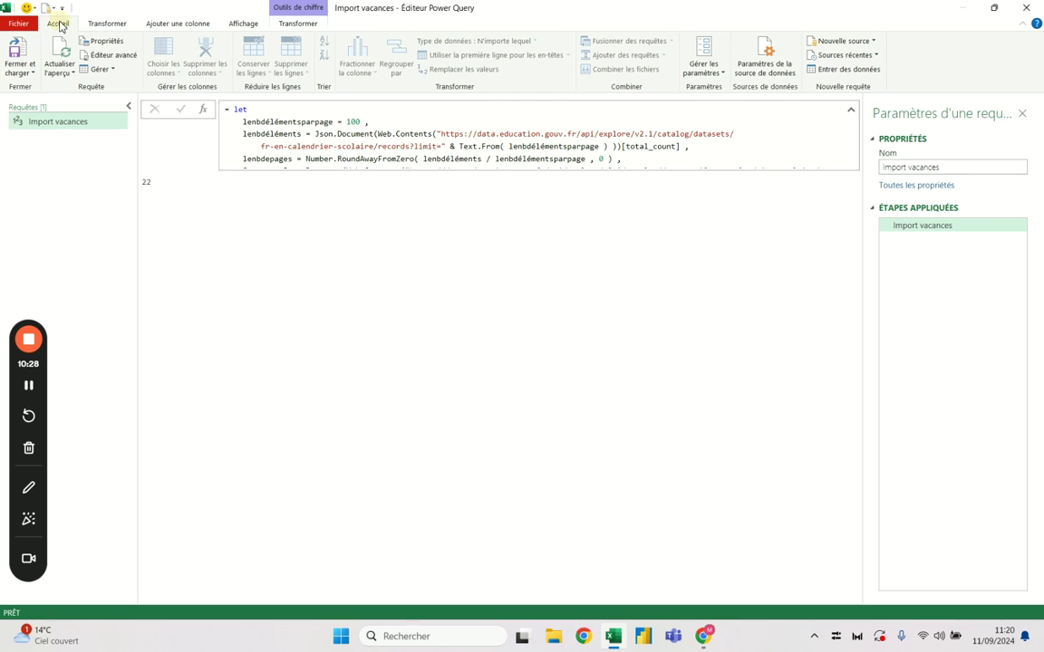
click(112, 58)
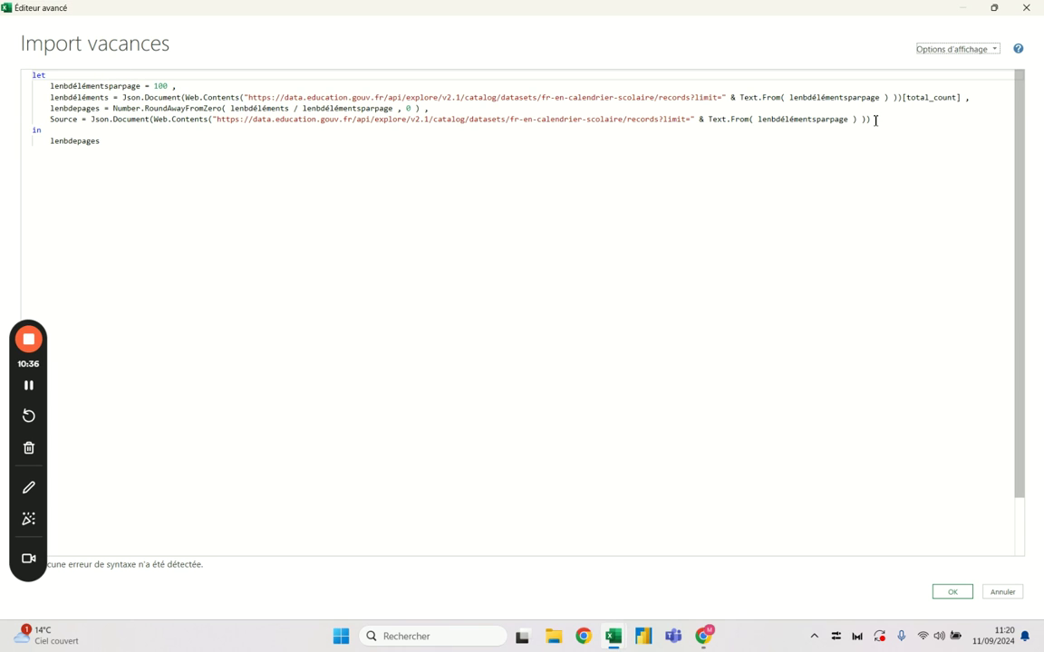
- Replace the Source line with lespages = List.Numbers(0, lenbdepages, lenbdélémentsparpage)
mouse_move(875, 120)
mouse_down()
mouse_move(93, 107)
mouse_move(51, 124)
mouse_up()
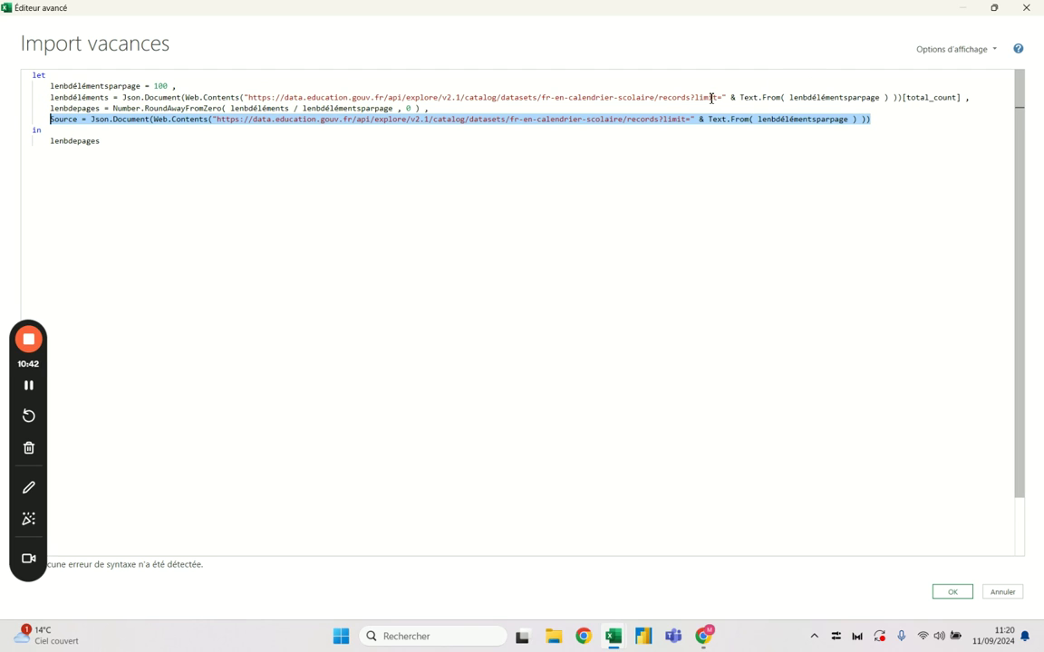
key(Delete)
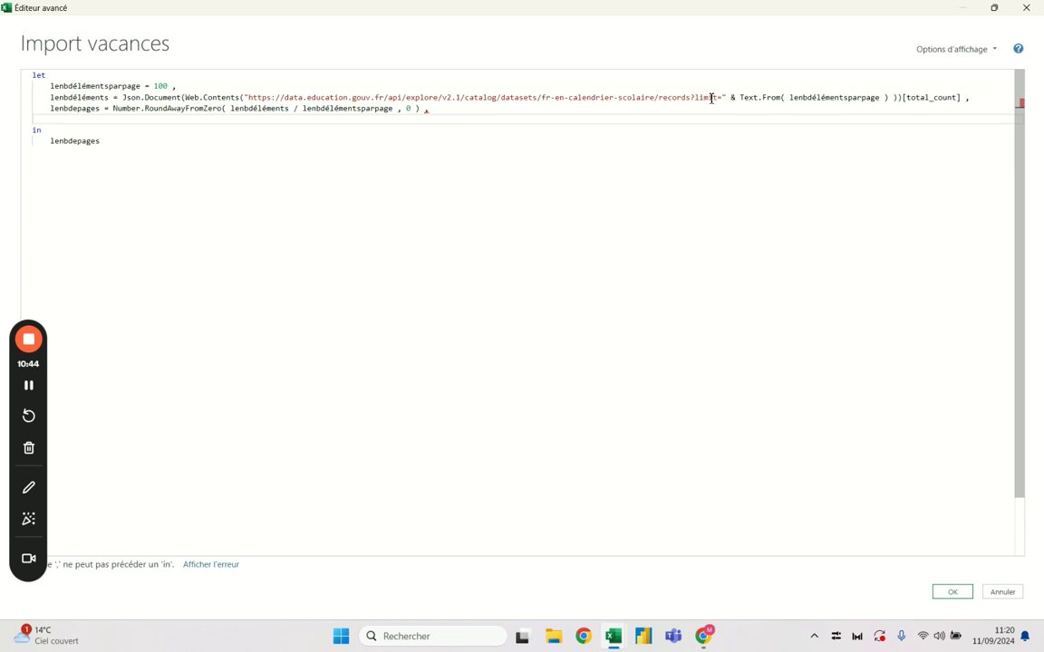
text(list)
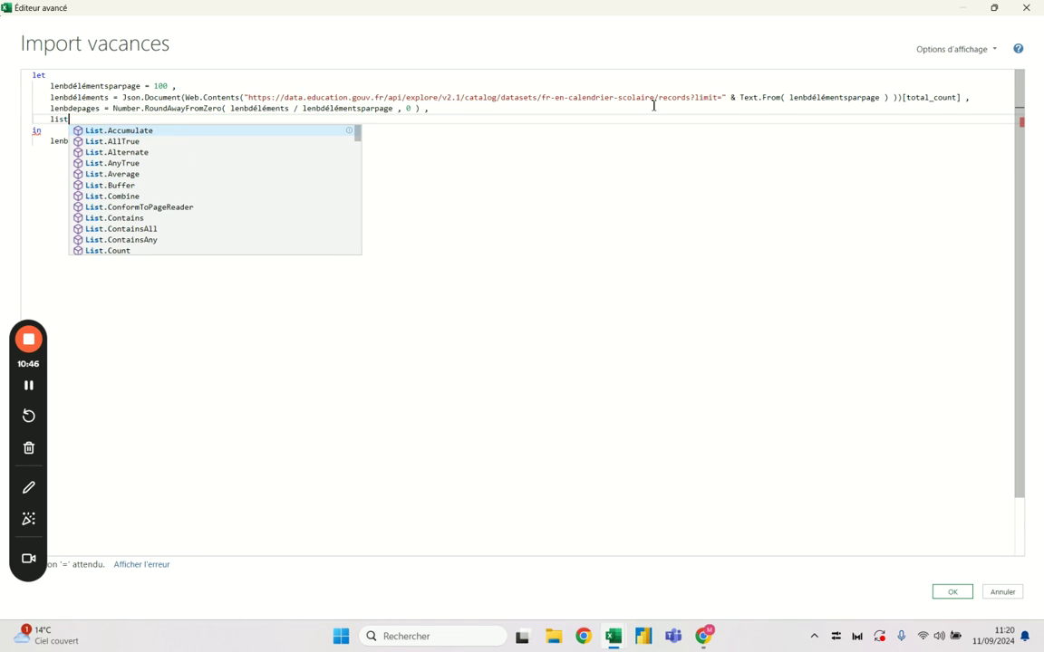
text(es)
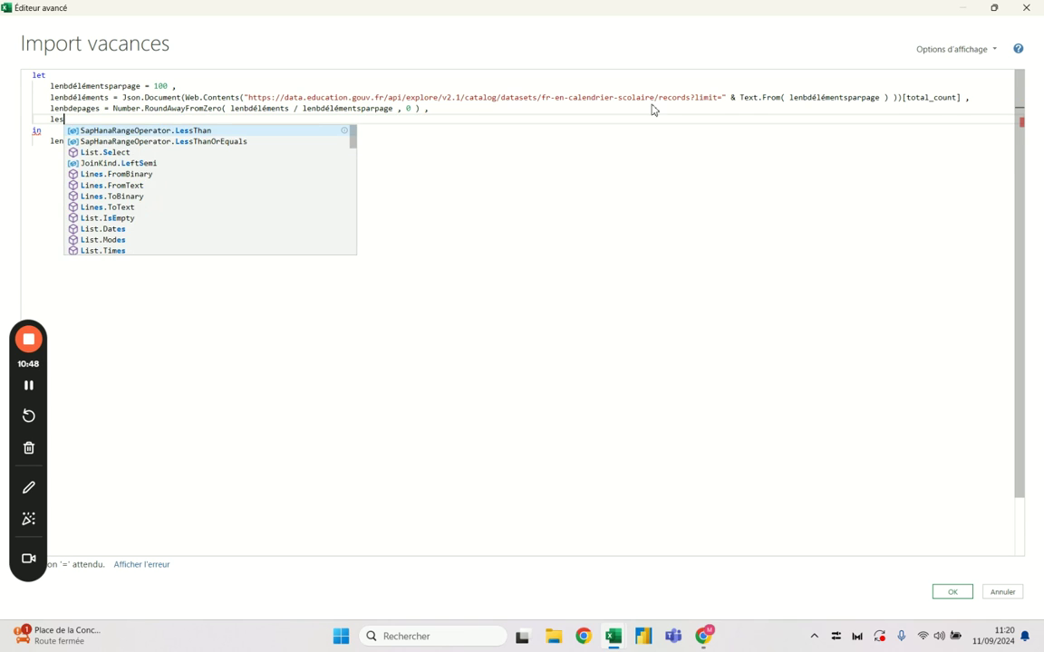
text(pages =)
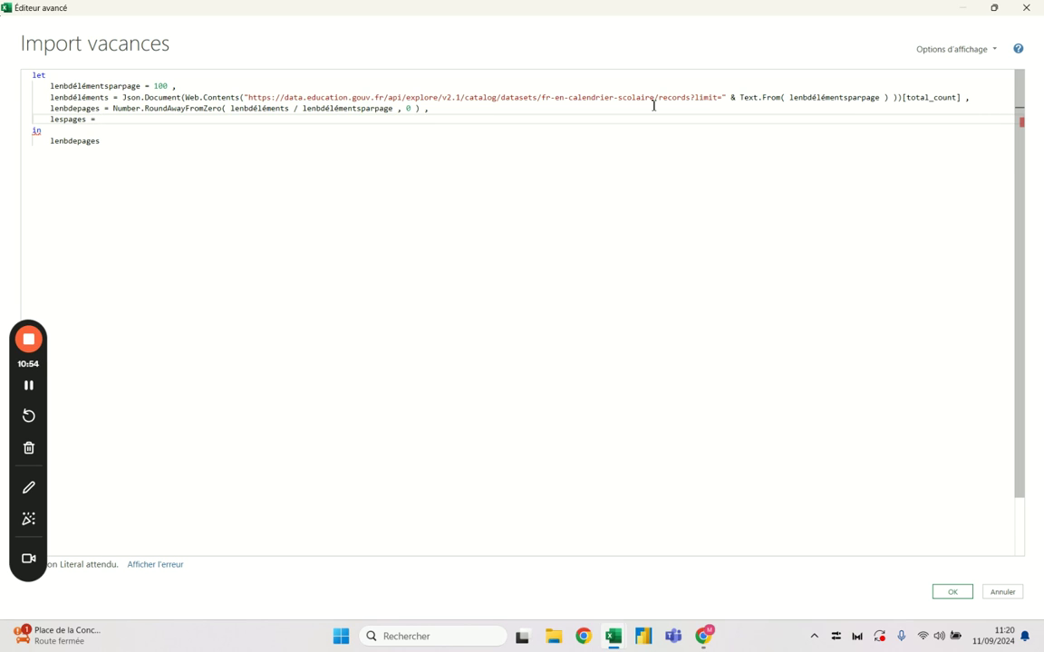
text(list)
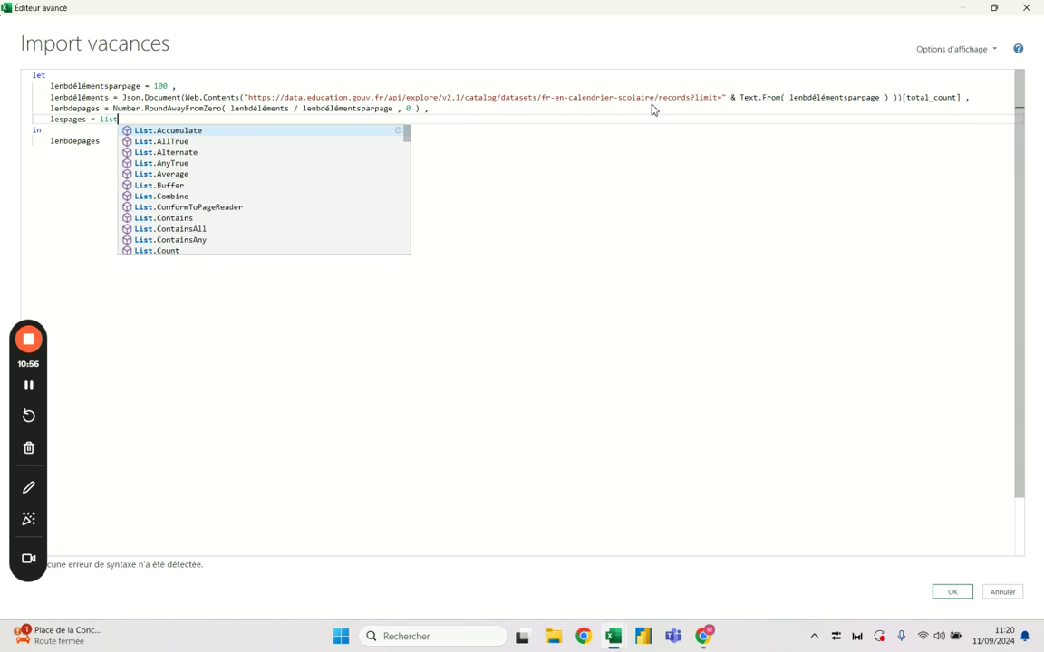
text(numb)
click(169, 131)
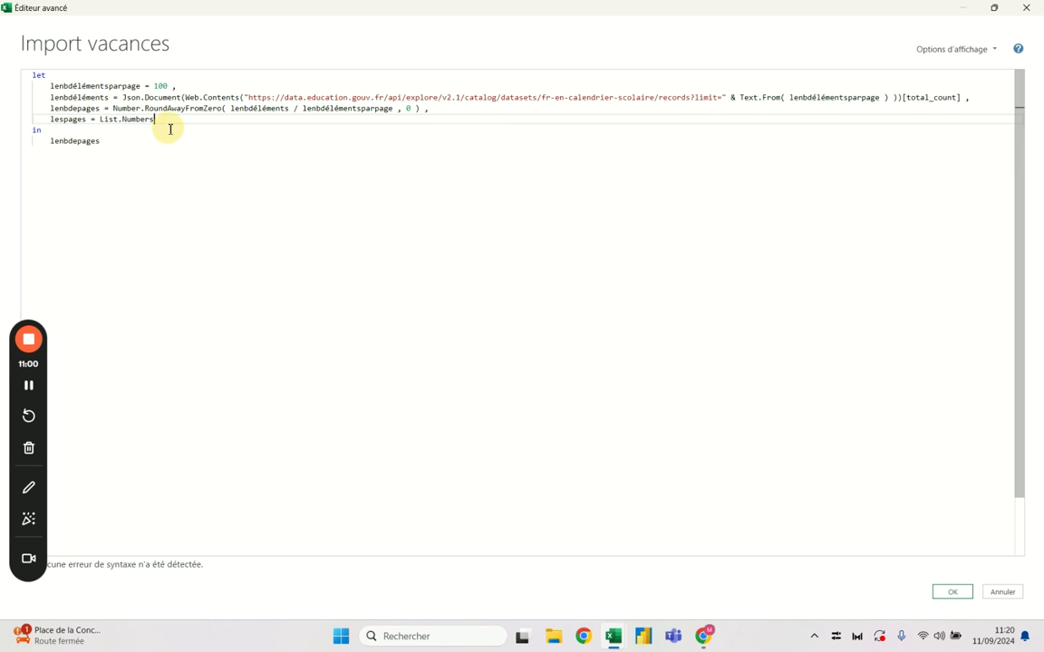
text(()
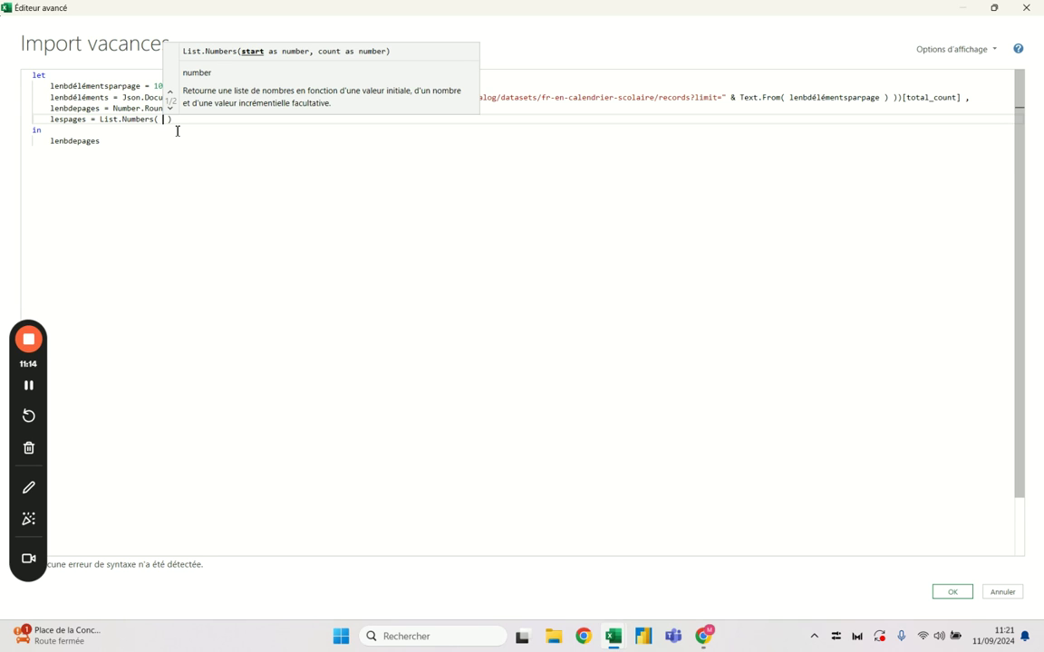
text(0 ,)
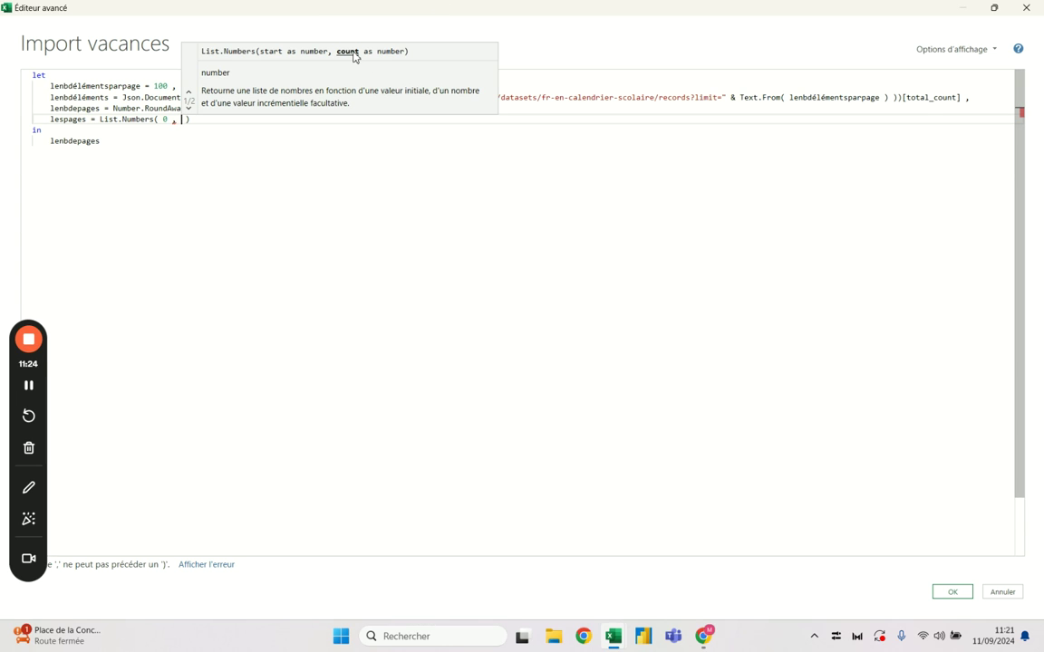
text(len)
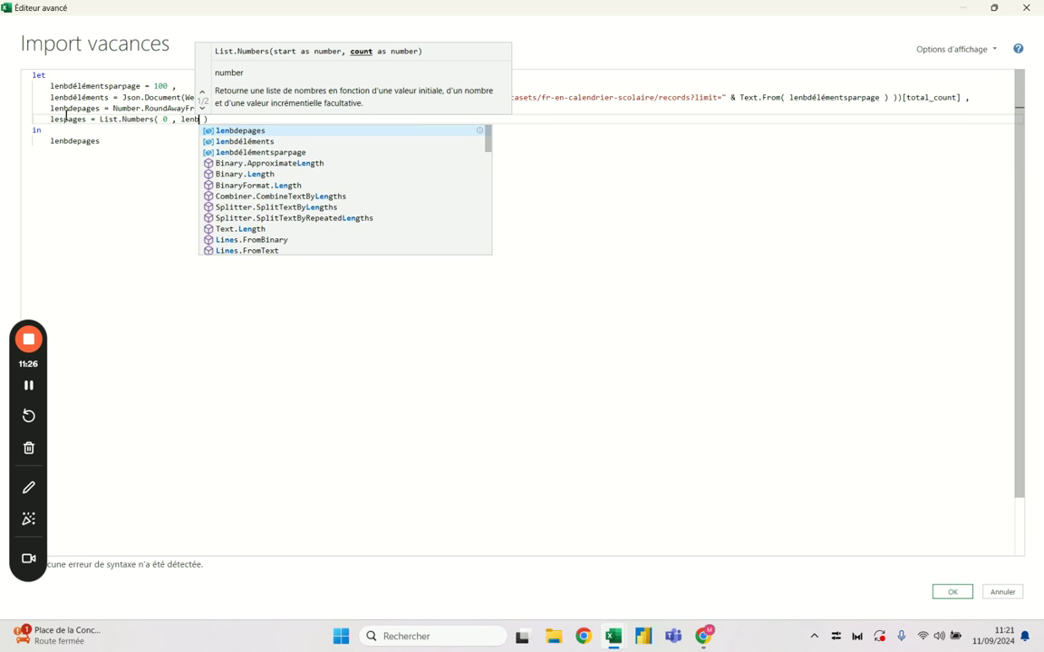
text(b)
click(236, 130)
text(, )
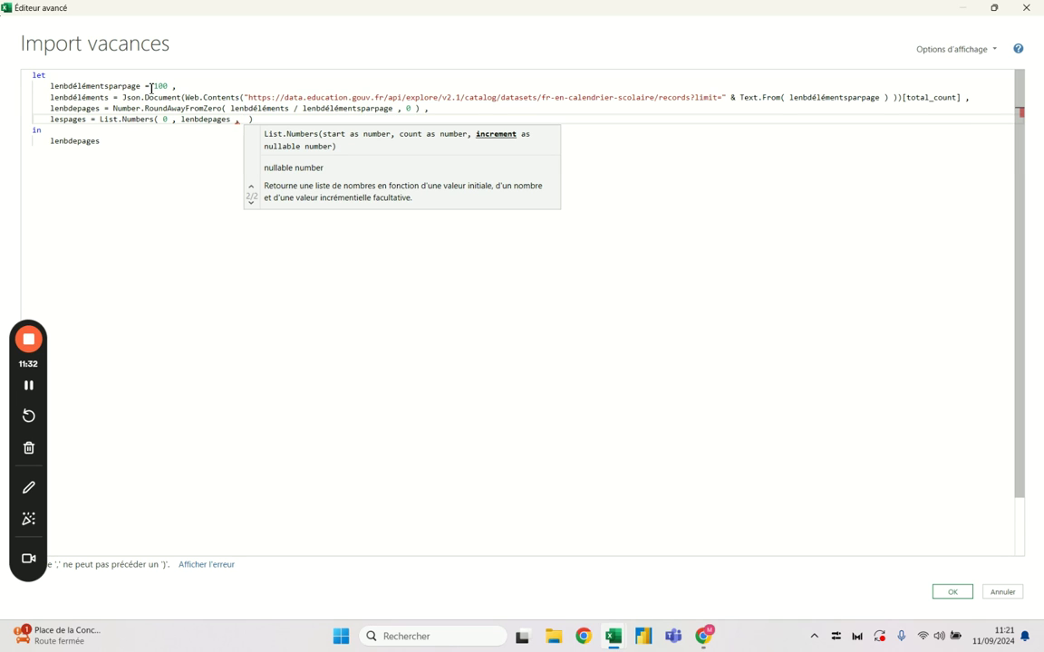
text(lenb)
click(318, 152)
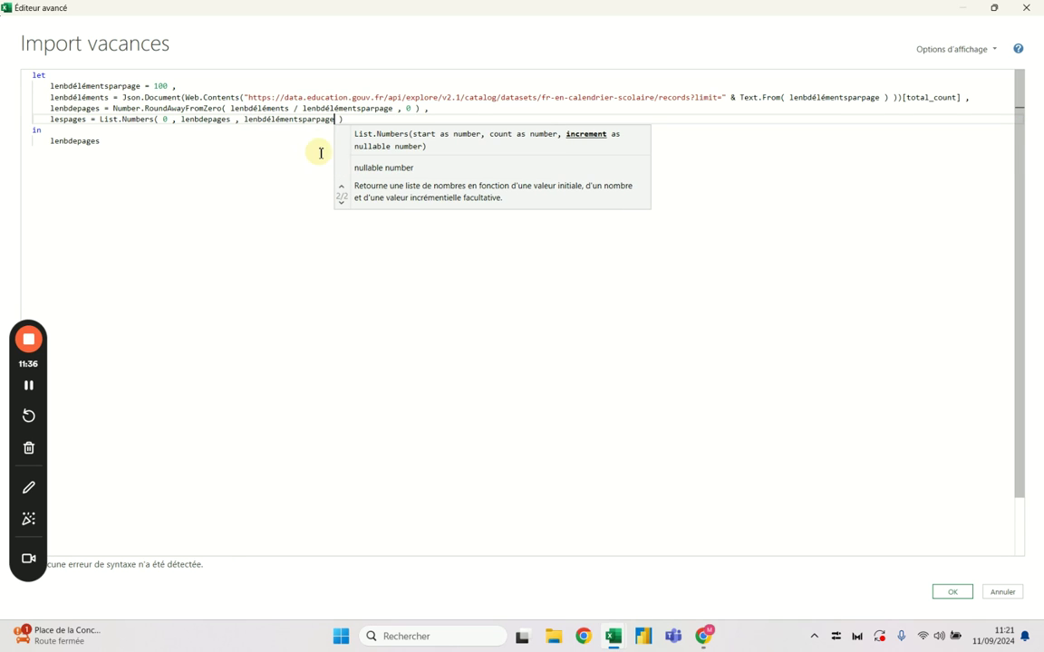
click(362, 117)
- Set lespages as the query's output and apply the code
drag(100, 141, 56, 140)
text(espages)
click(952, 592)
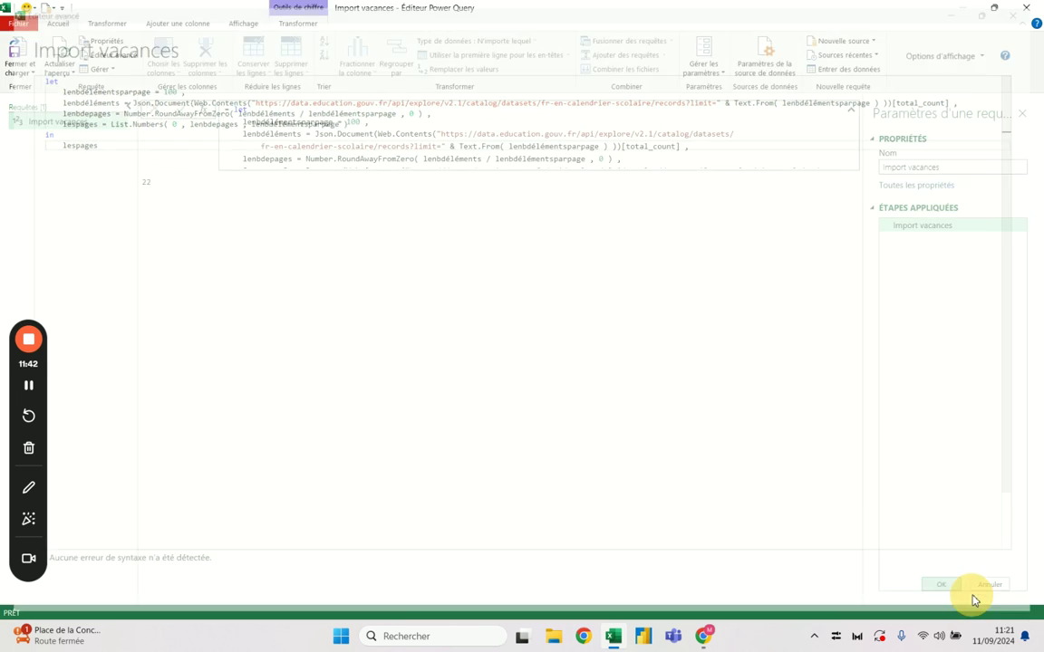
- Convert the 0–2100 offset list into a one-column Column1 table with To Table
click(752, 196)
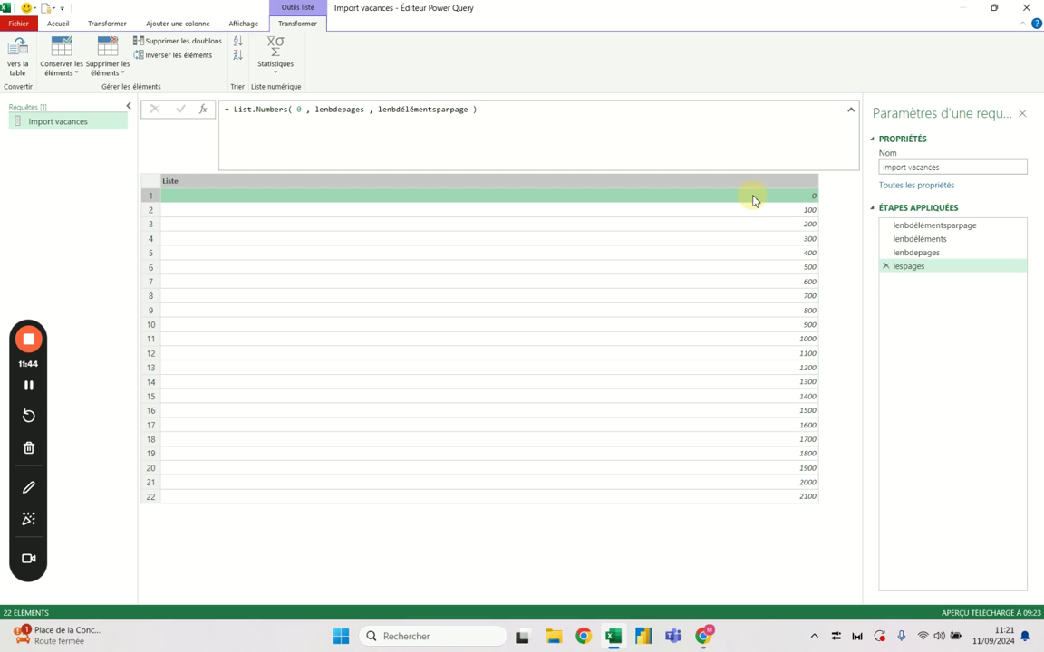
click(758, 210)
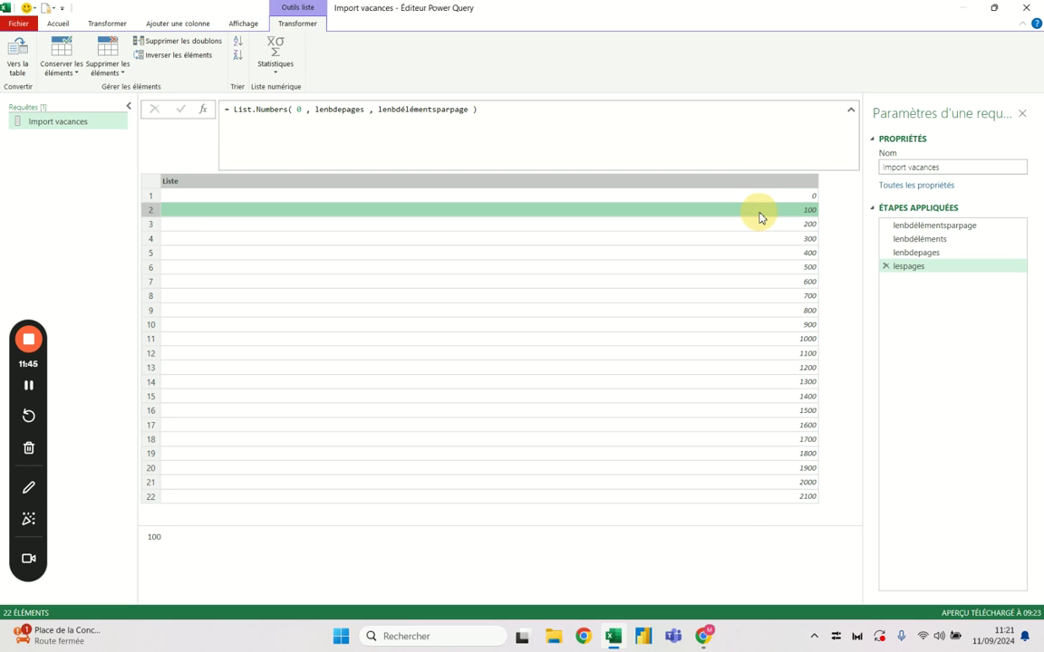
click(761, 497)
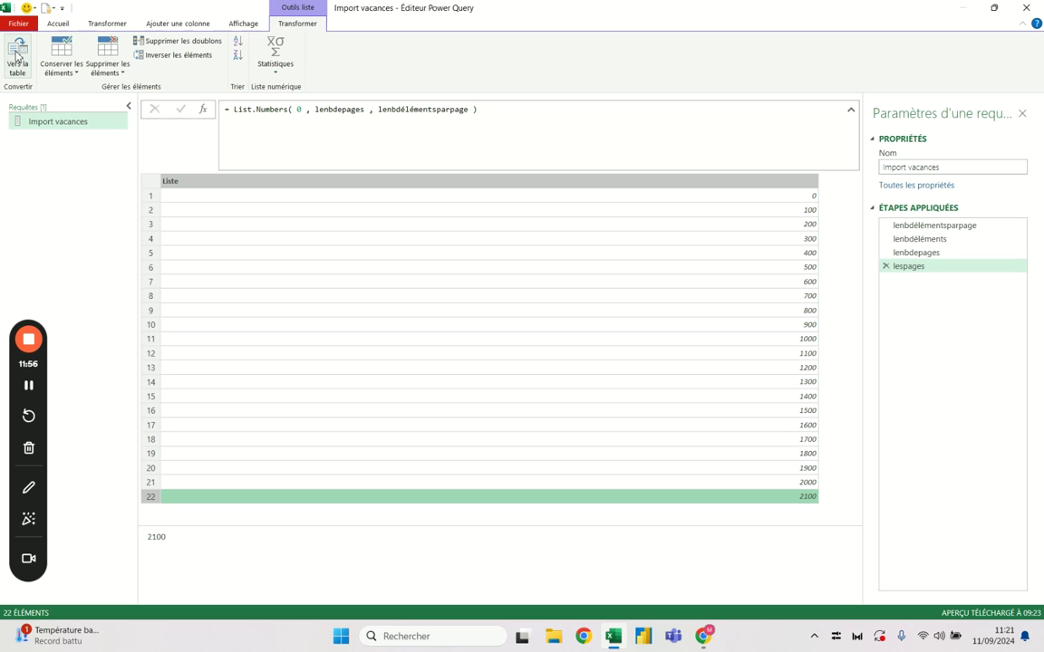
click(16, 56)
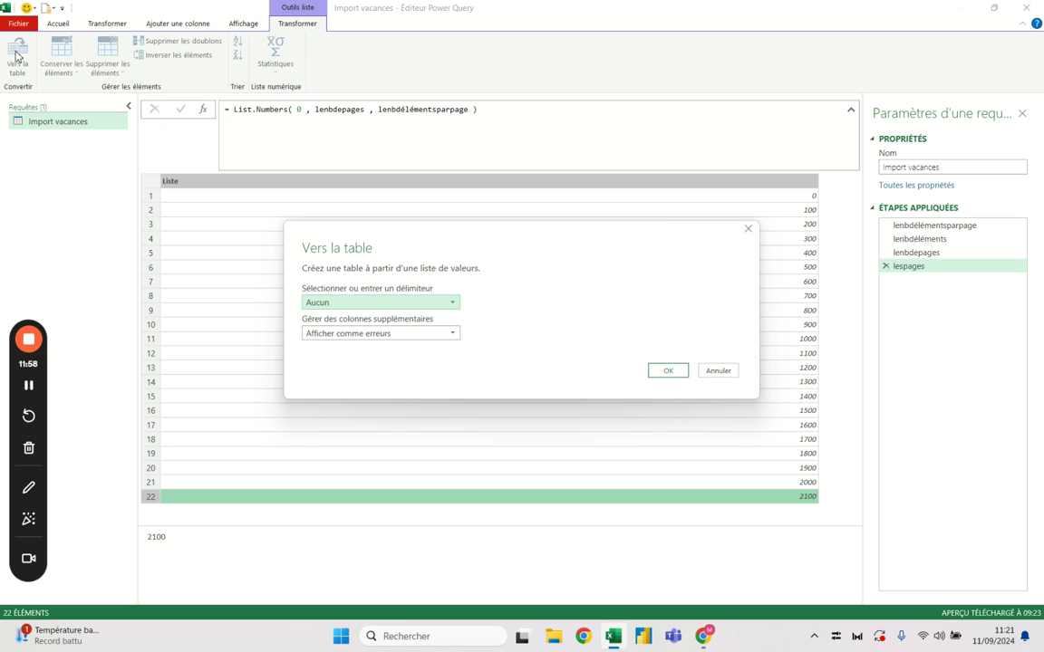
click(668, 371)
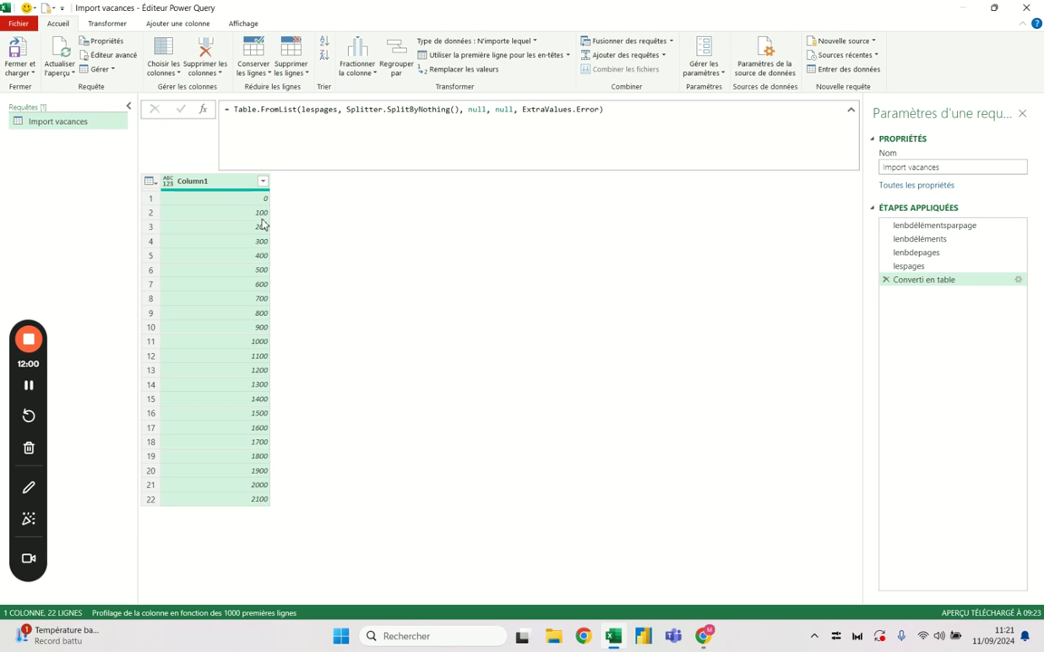
click(242, 199)
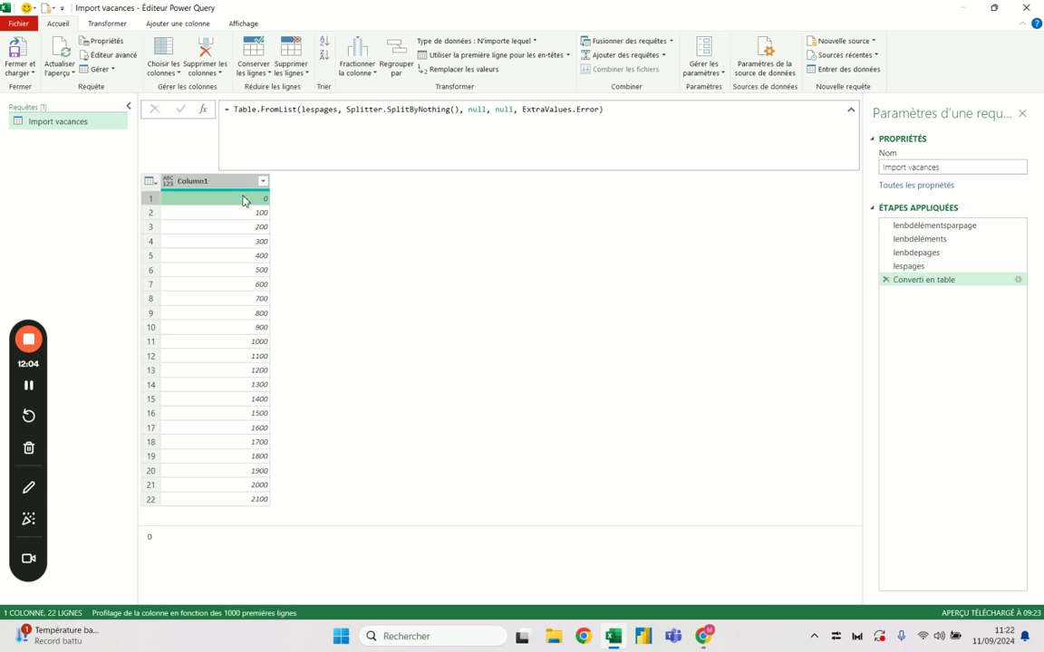
key(alt+Tab)
- Try the API console's offset parameter with a value of 100
scroll(466, 267, up, 5)
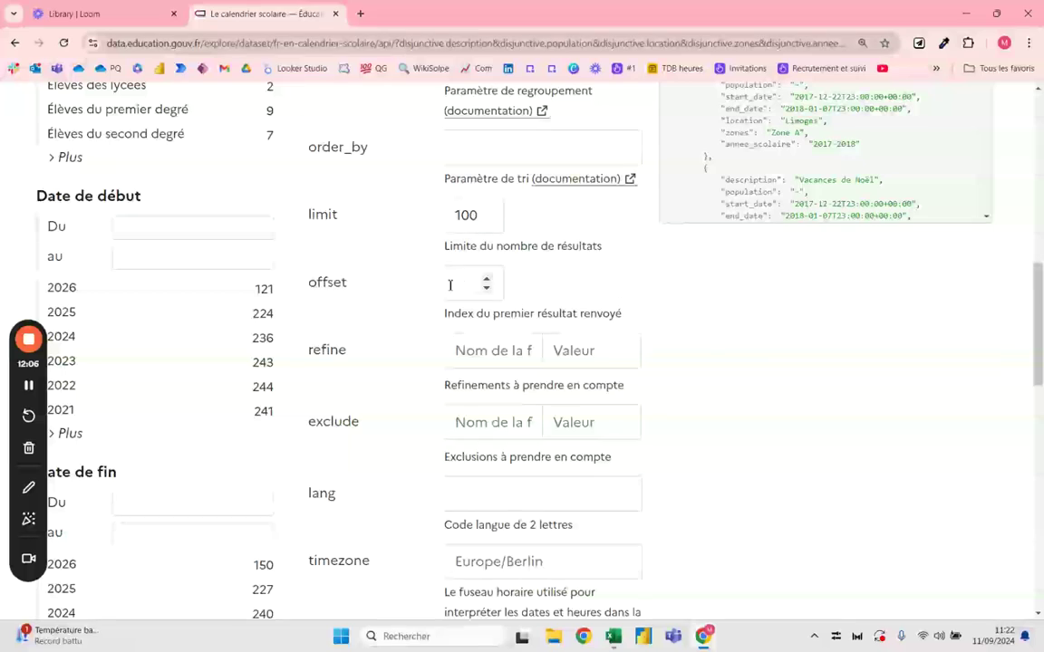
scroll(464, 278, up, 1)
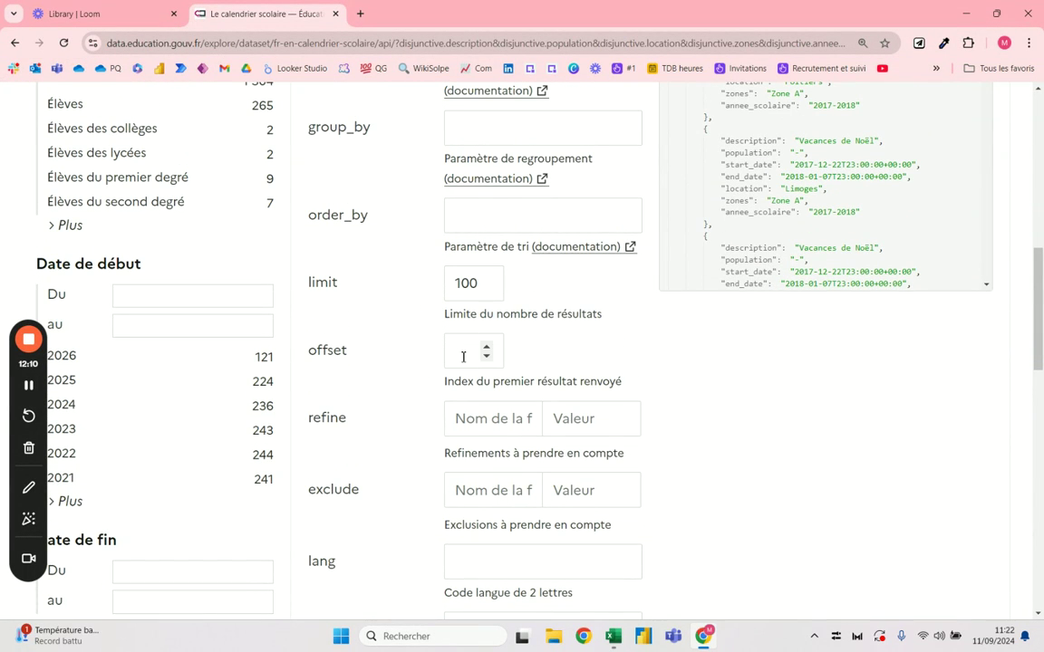
drag(461, 381, 619, 382)
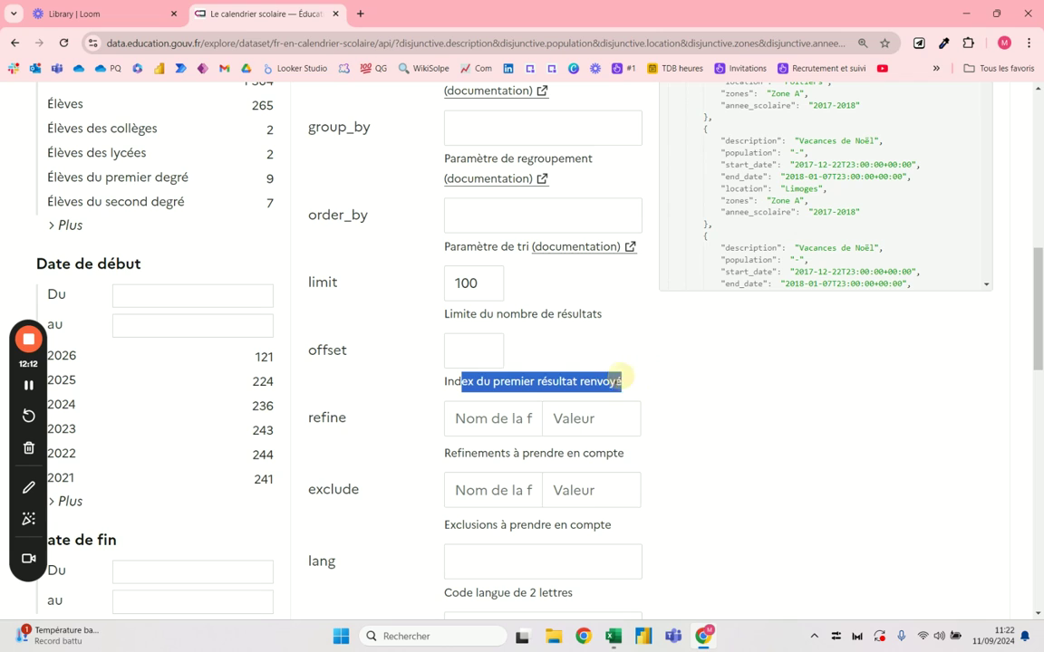
click(612, 381)
click(472, 350)
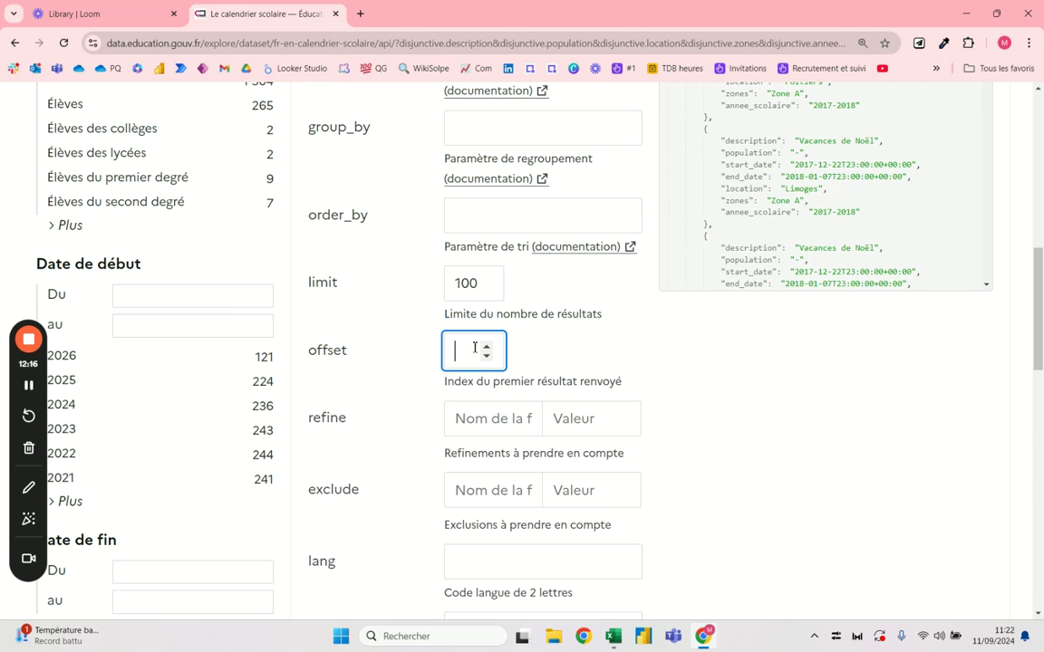
text(100)
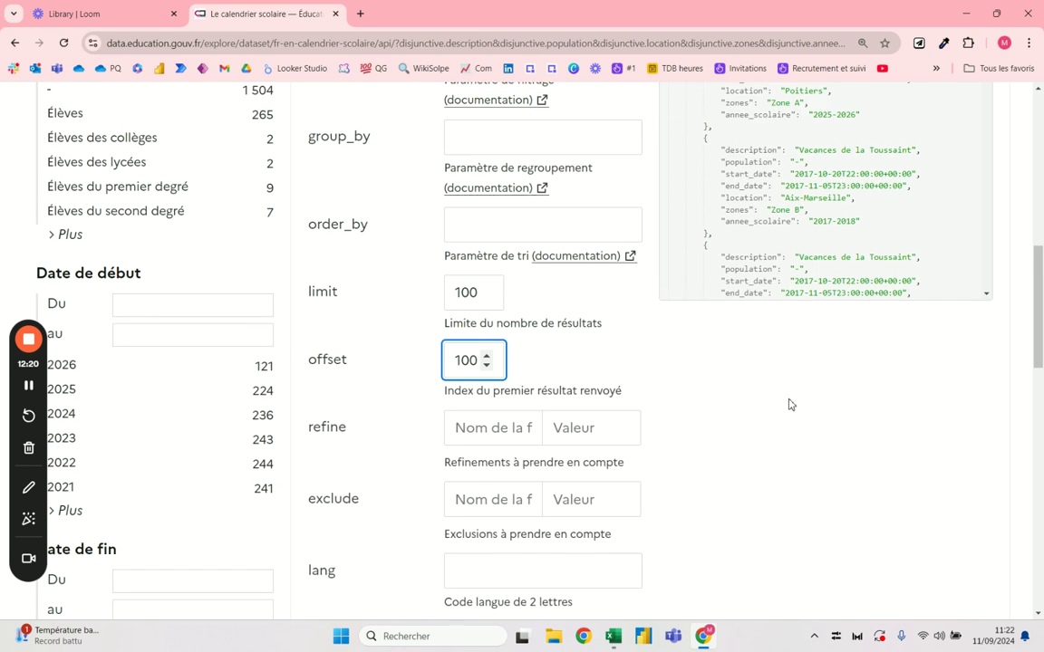
scroll(783, 395, up, 4)
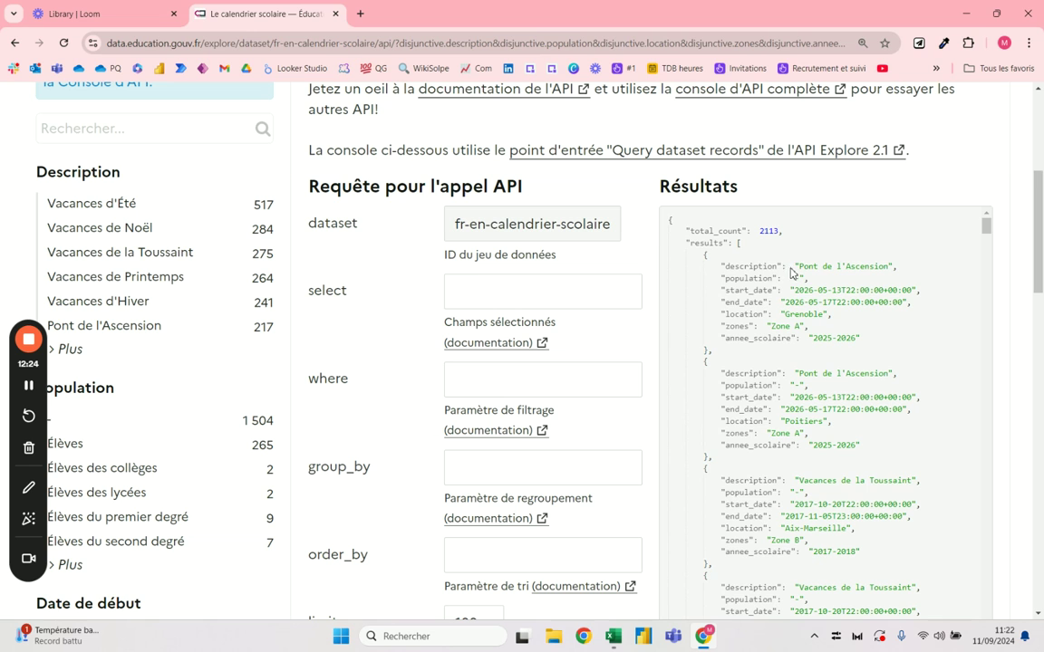
scroll(811, 288, down, 3)
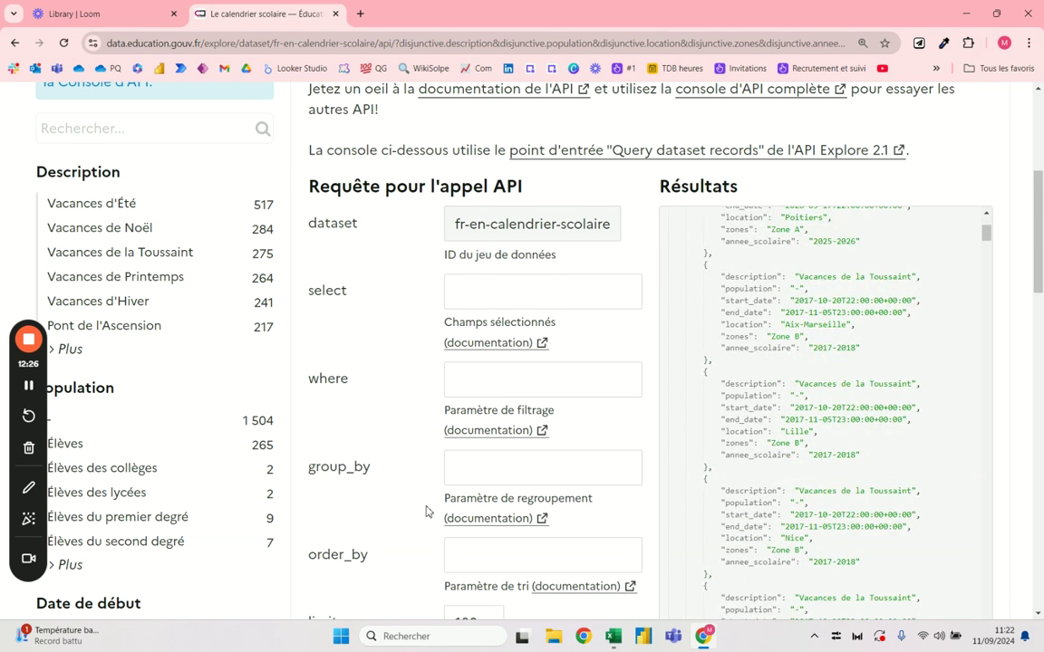
scroll(432, 508, down, 2)
- Set offset back to 0 and copy the API call URL ending limit=100&offset=0
click(468, 491)
double_click(467, 491)
text(0)
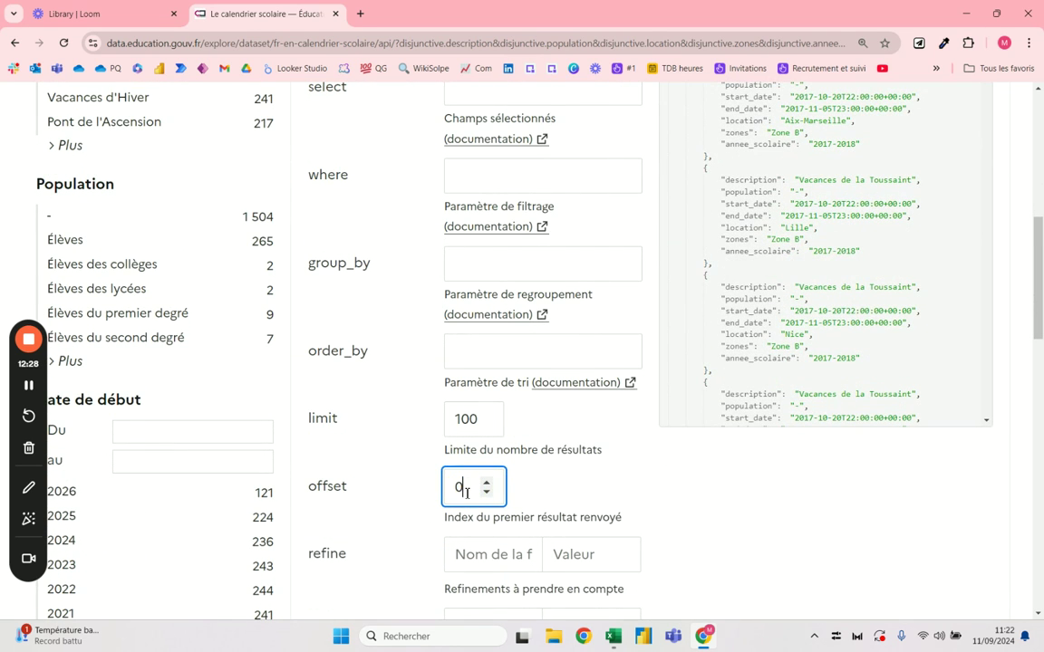
scroll(777, 487, up, 2)
scroll(777, 487, up, 2)
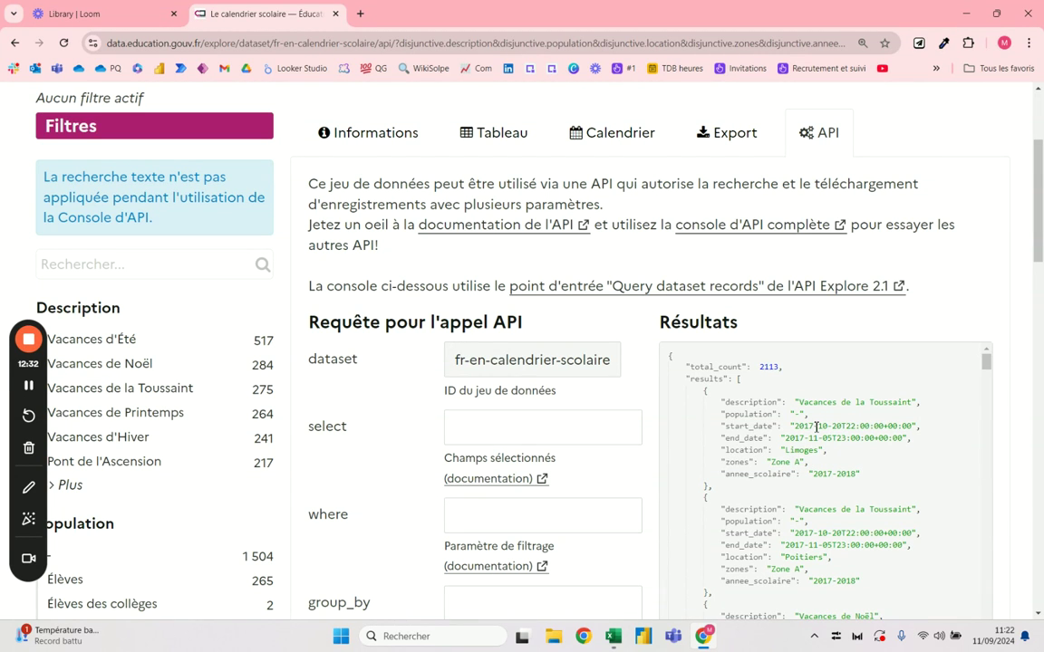
scroll(415, 431, down, 2)
scroll(431, 412, down, 2)
double_click(471, 490)
text(0)
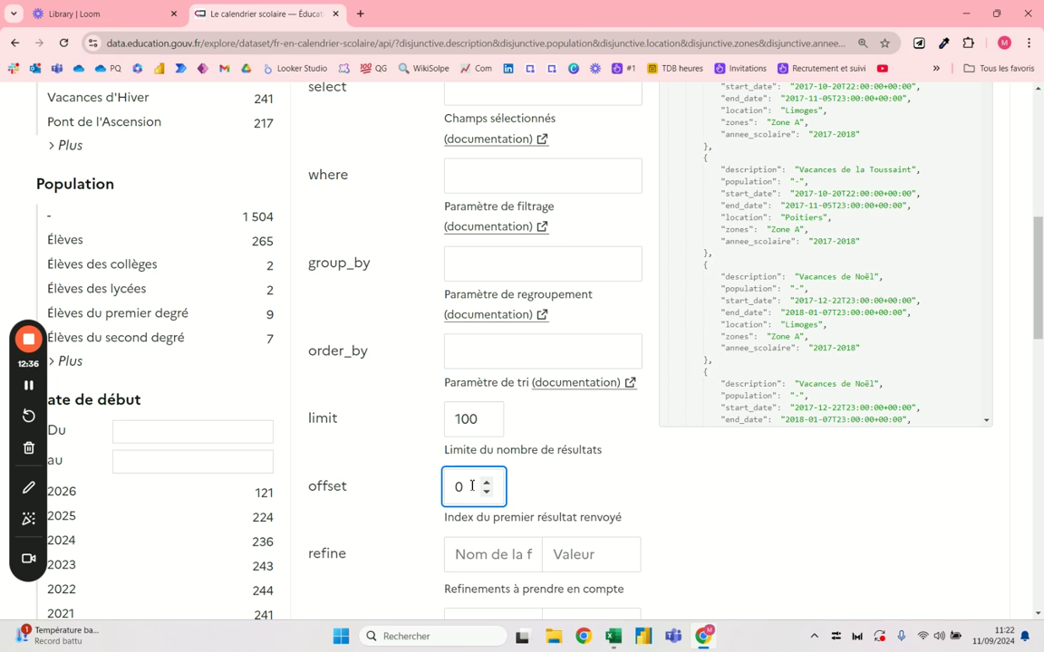
scroll(471, 486, down, 5)
scroll(425, 453, down, 1)
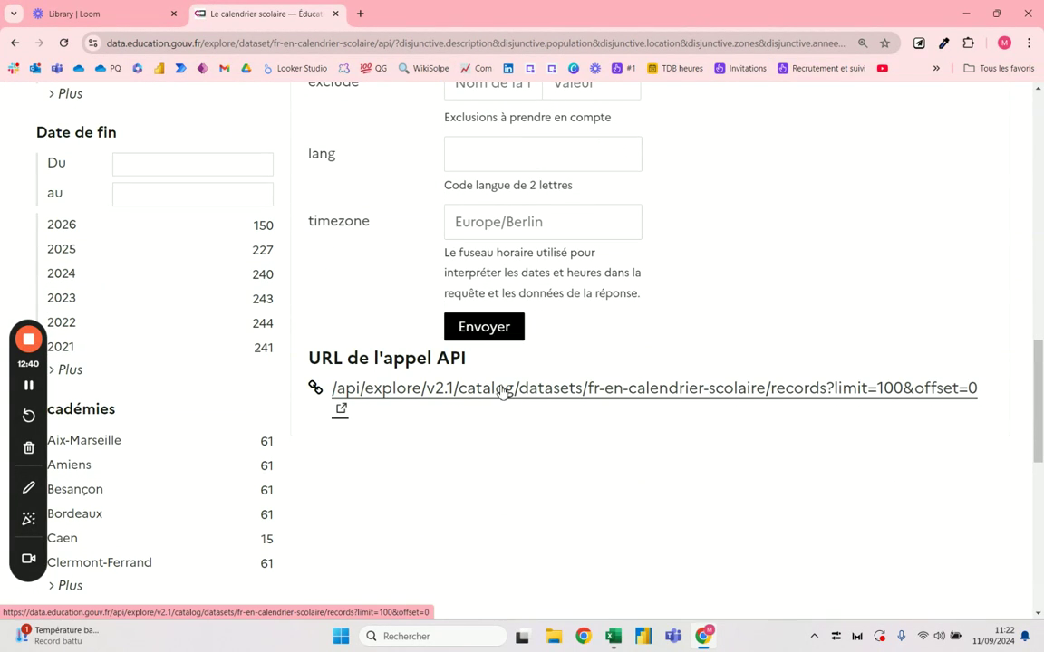
right_click(924, 396)
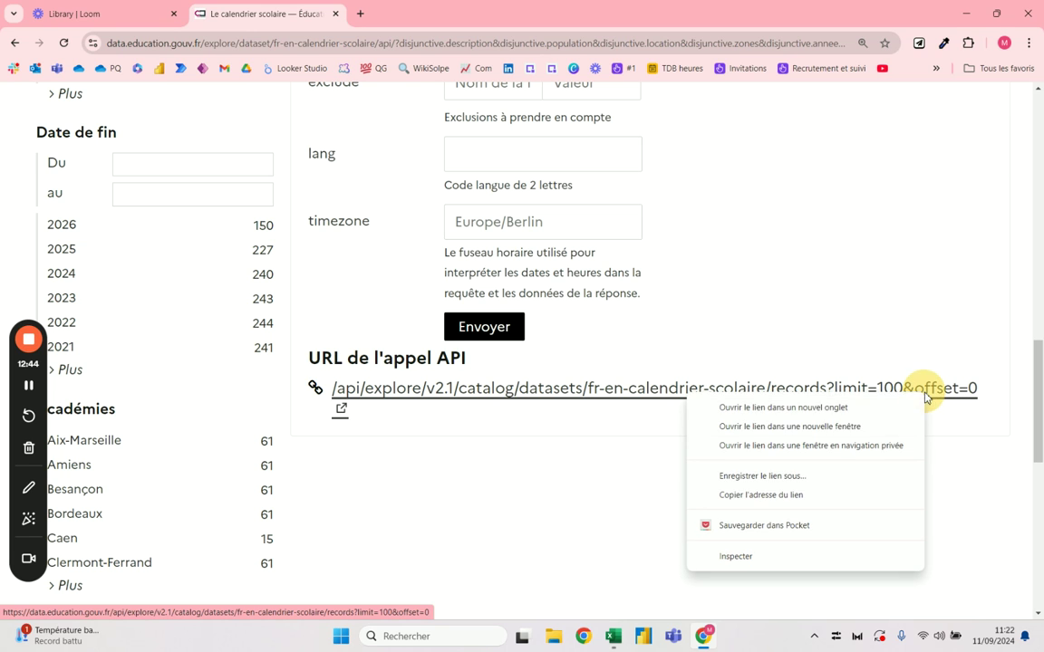
click(804, 498)
key(alt+Tab)
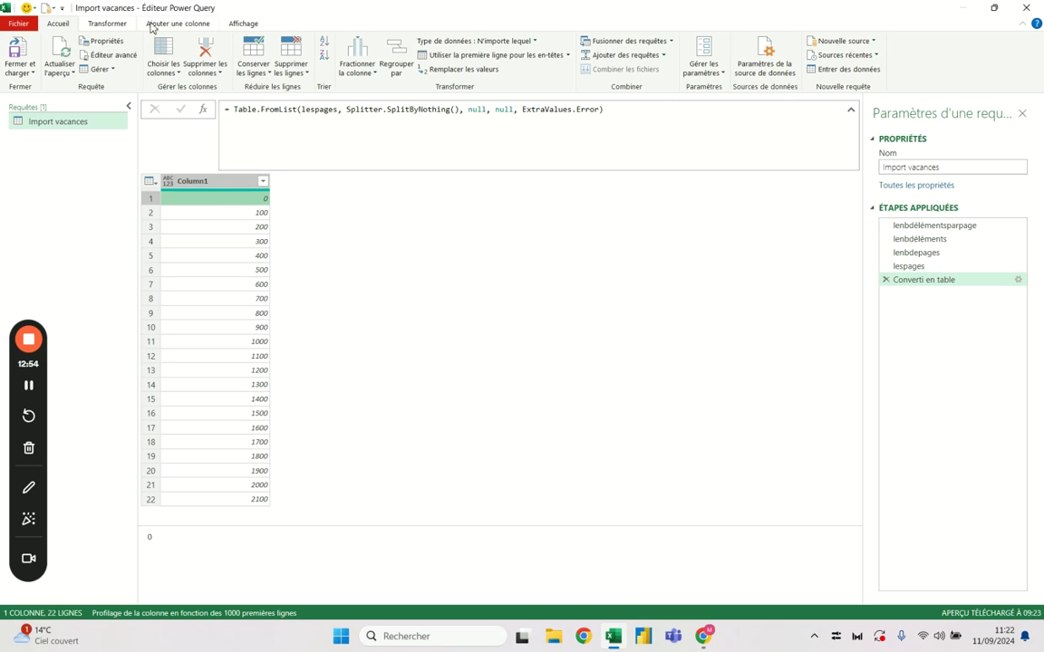
- Add a custom column named Data containing the quoted API records URL ending limit=100&offset=0
click(152, 25)
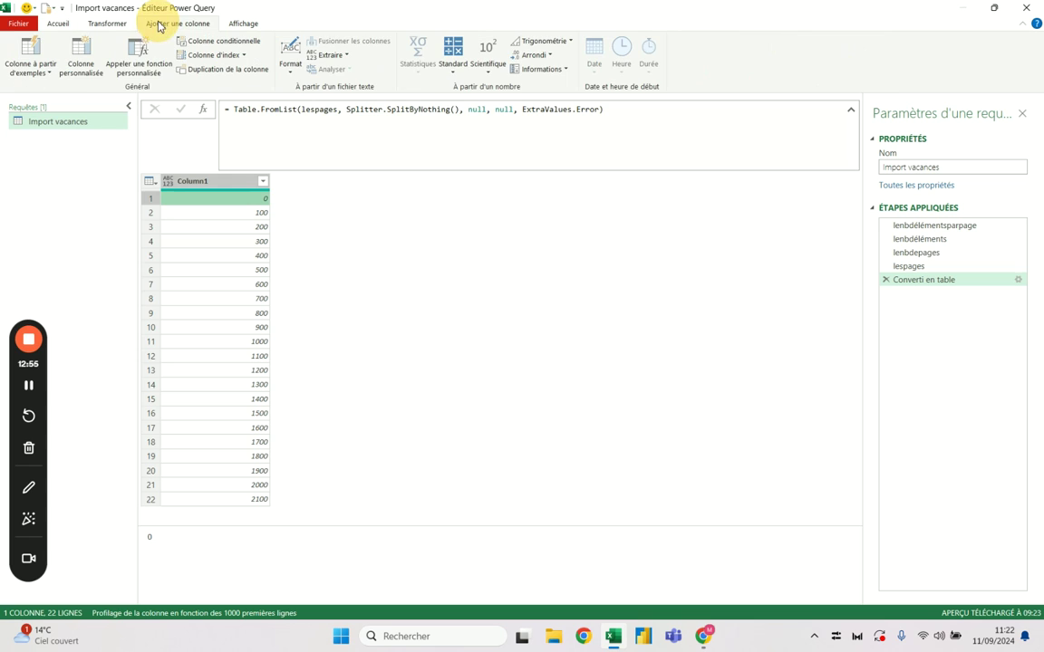
click(80, 62)
double_click(367, 242)
text(Data)
click(372, 297)
text(https://data.education.gouv.fr/api/explore/v2.1/catalog/datasets/fr-en-calendrier-scolaire/records?limit=100&offset=0)
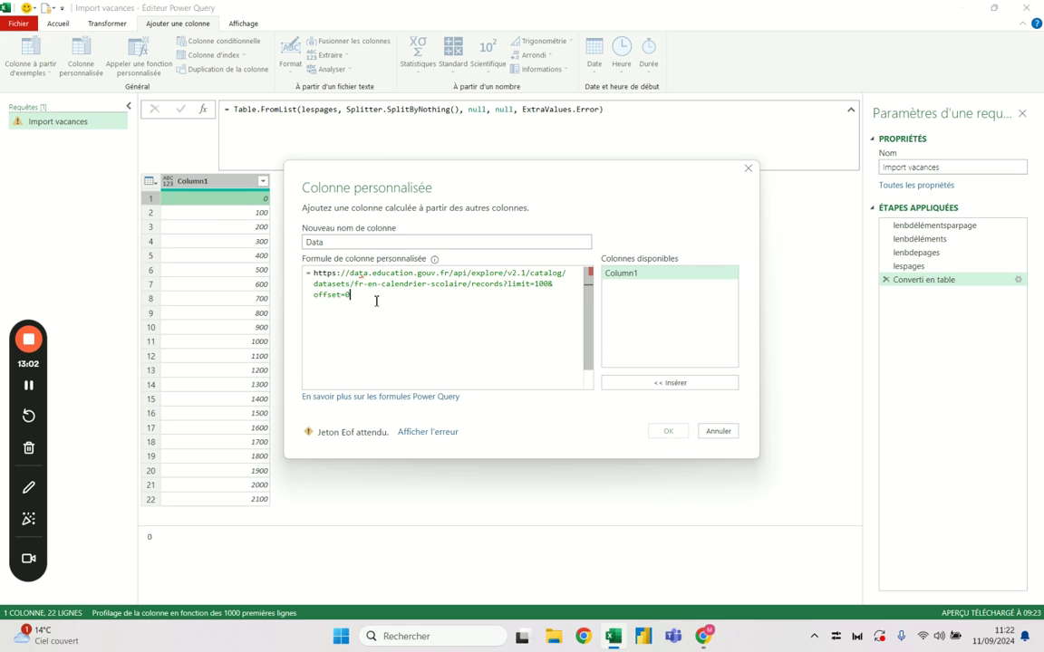
text(")
click(314, 273)
text(")
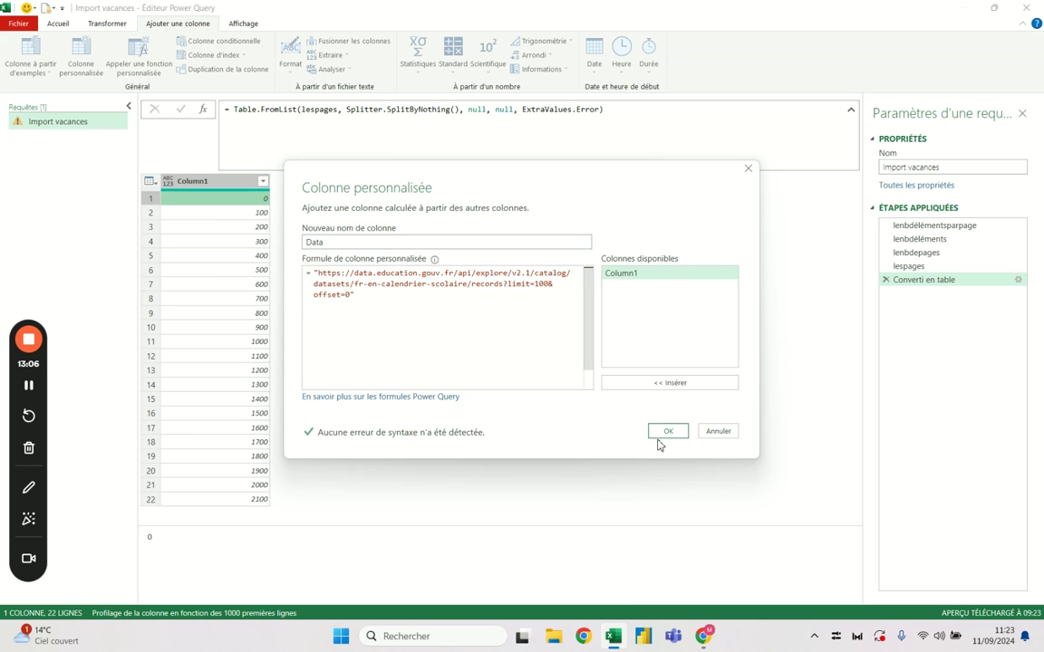
click(669, 432)
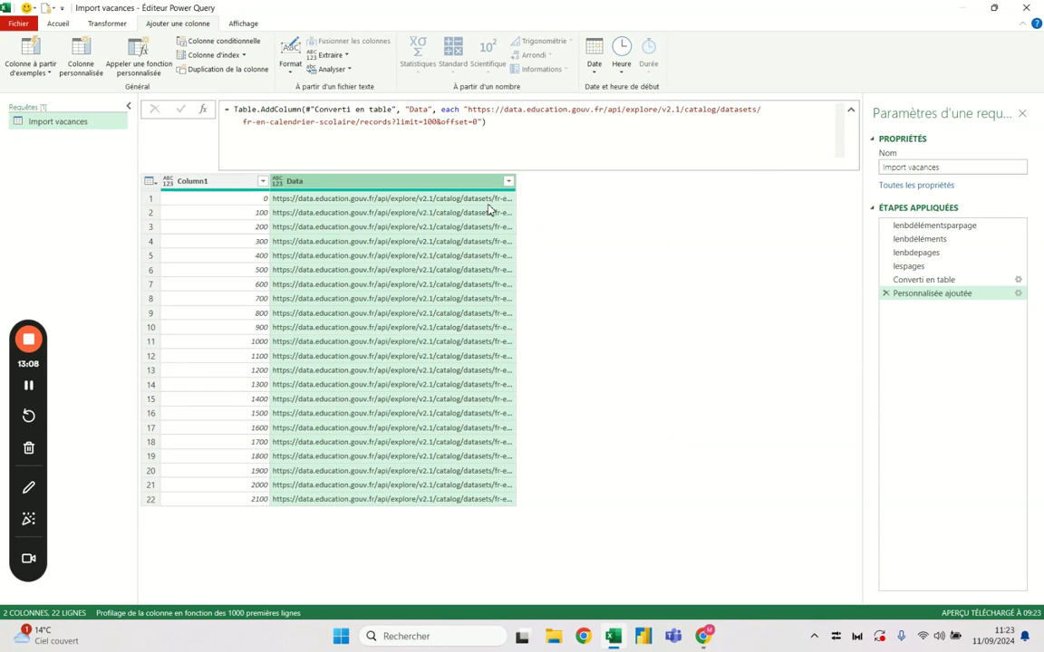
- Compare the Data URLs in rows 1, 2 and 11 against the offset in Column1
click(487, 199)
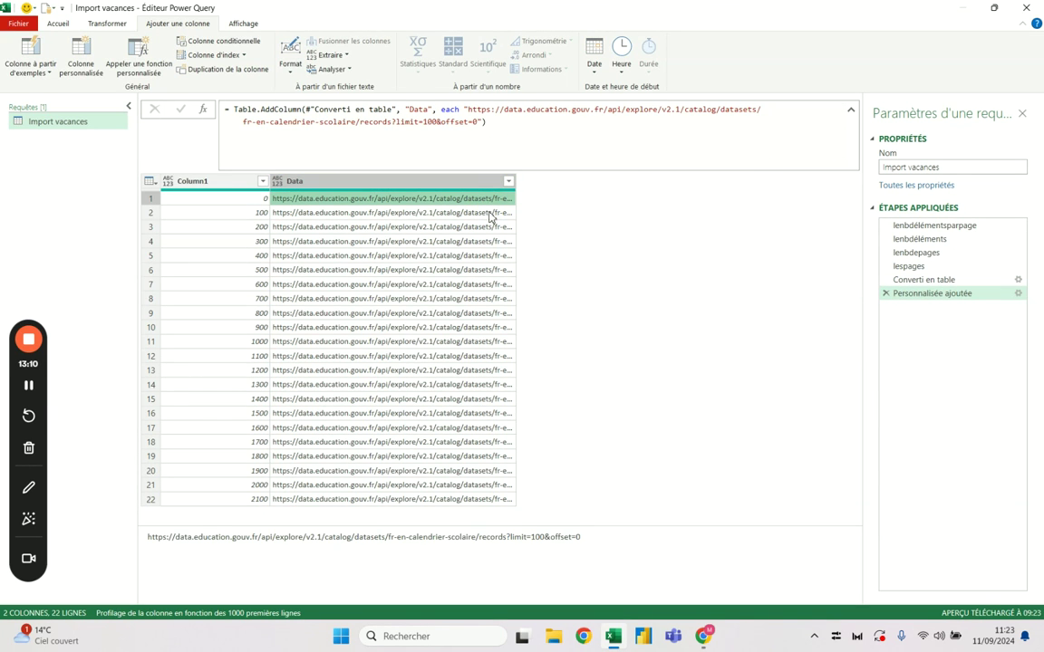
key(Down)
key(Down)
key(Down)
click(462, 343)
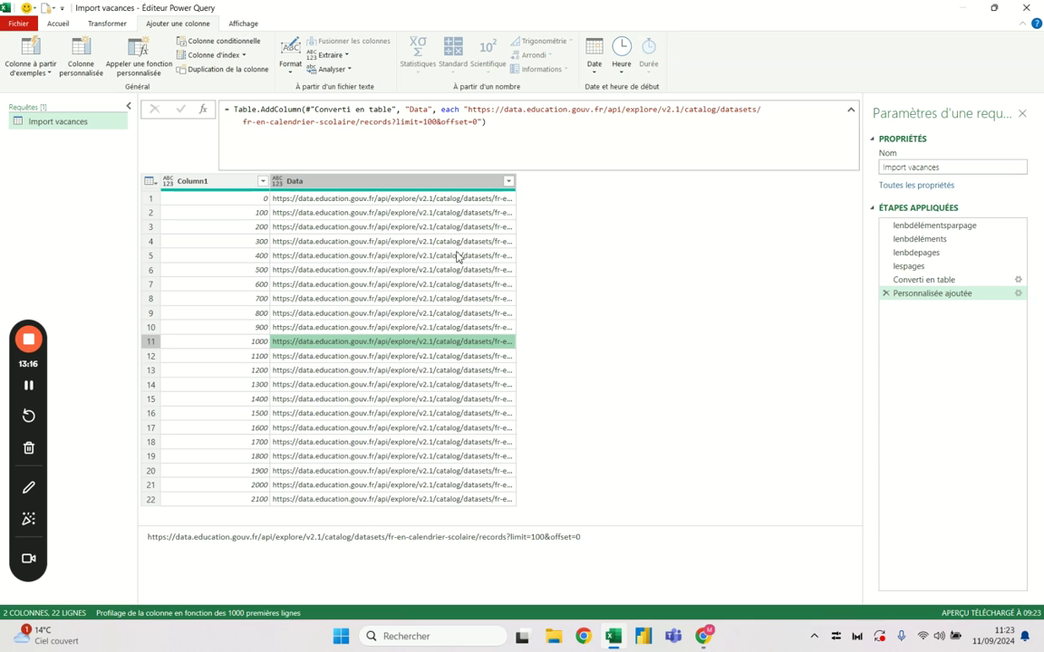
click(253, 201)
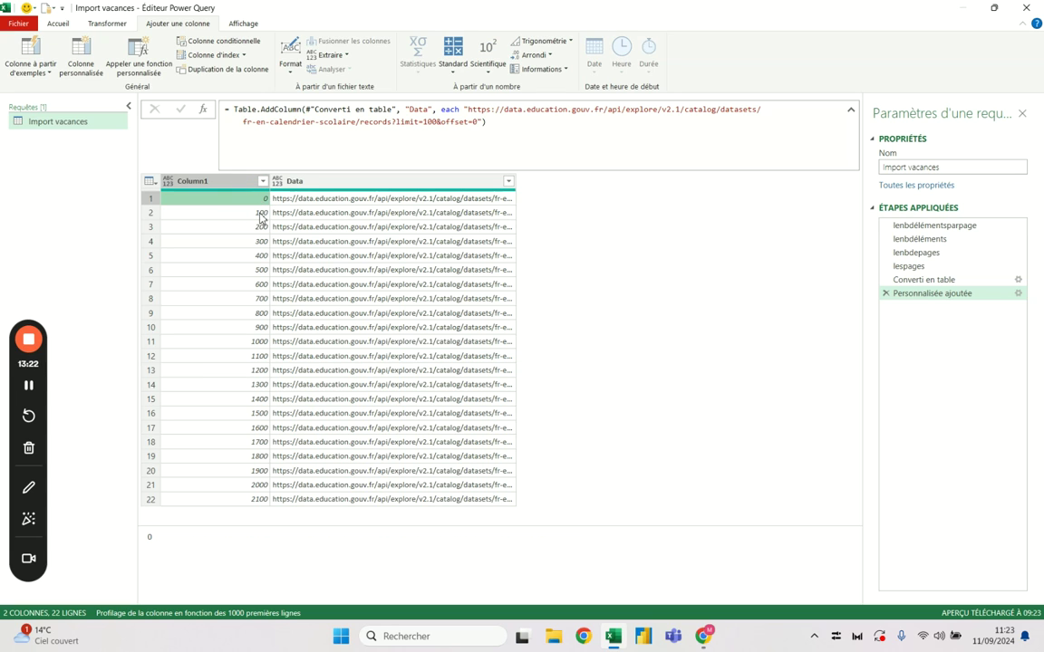
click(321, 214)
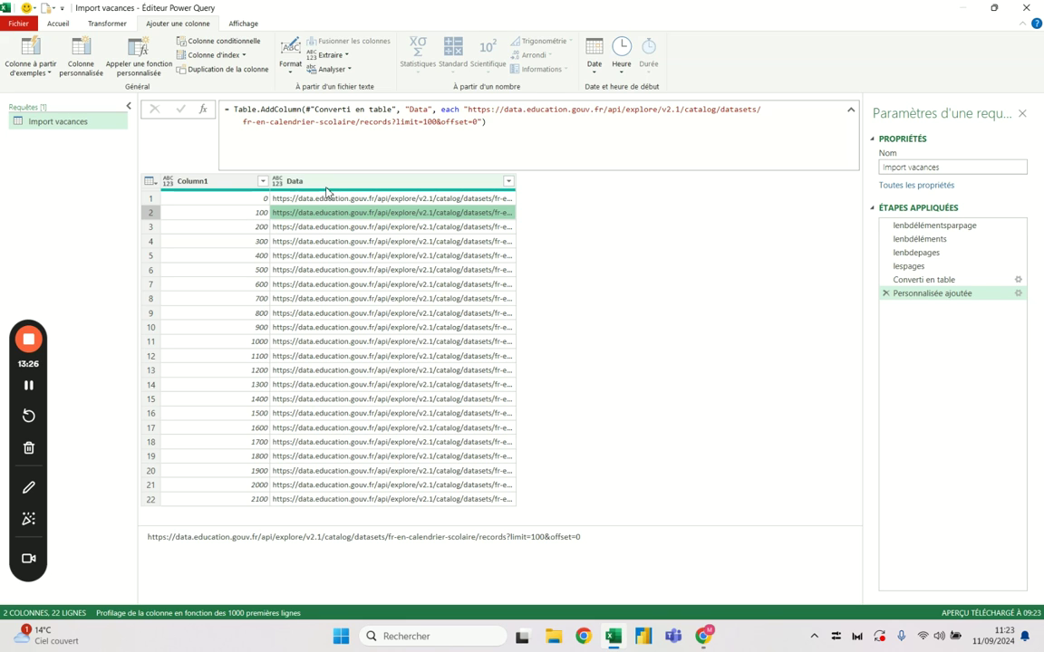
- Append & [Column1] to the Data URL formula after offset=
click(330, 186)
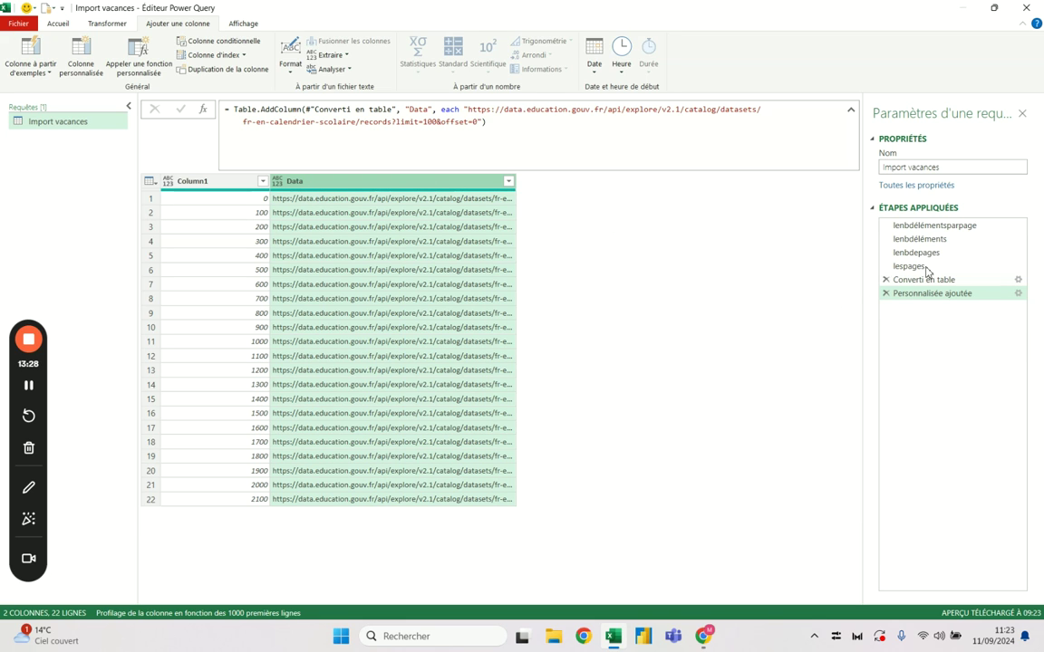
double_click(939, 293)
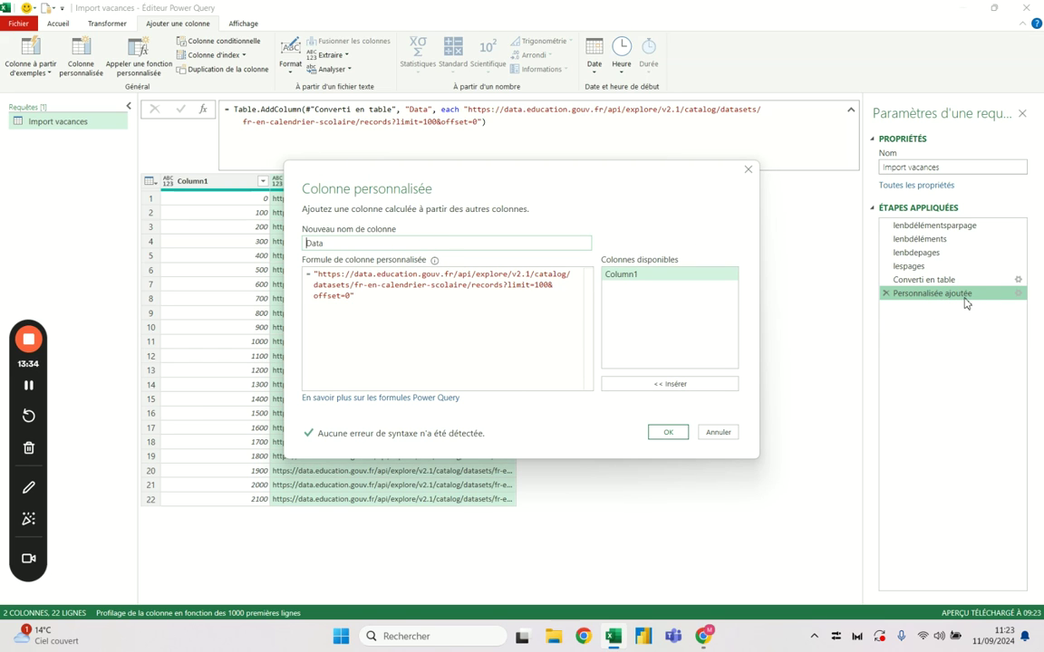
click(315, 275)
click(352, 295)
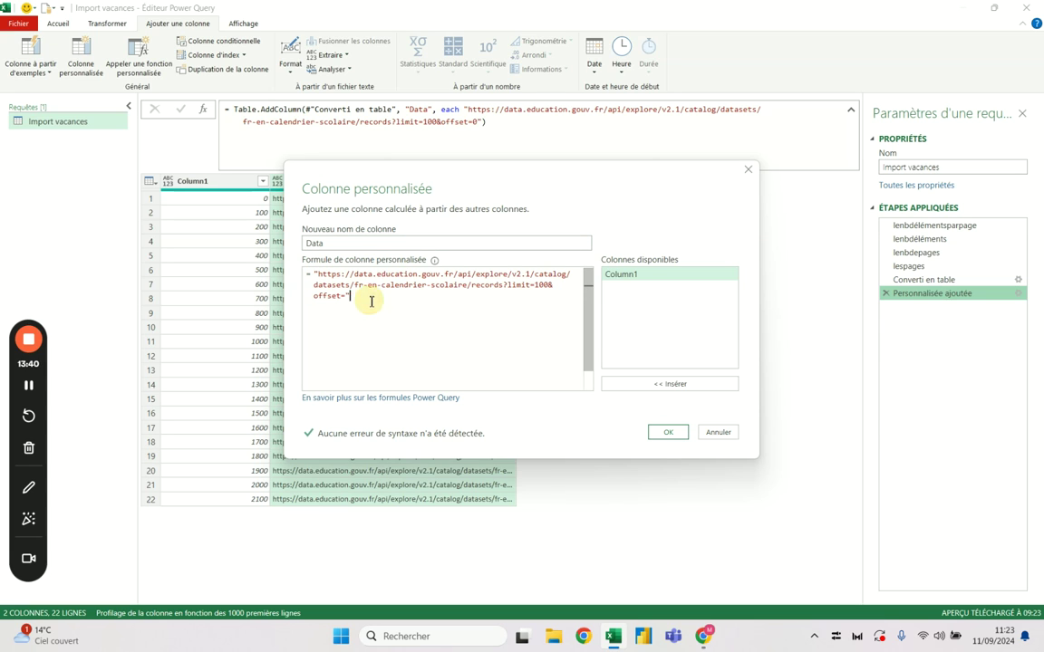
text(&)
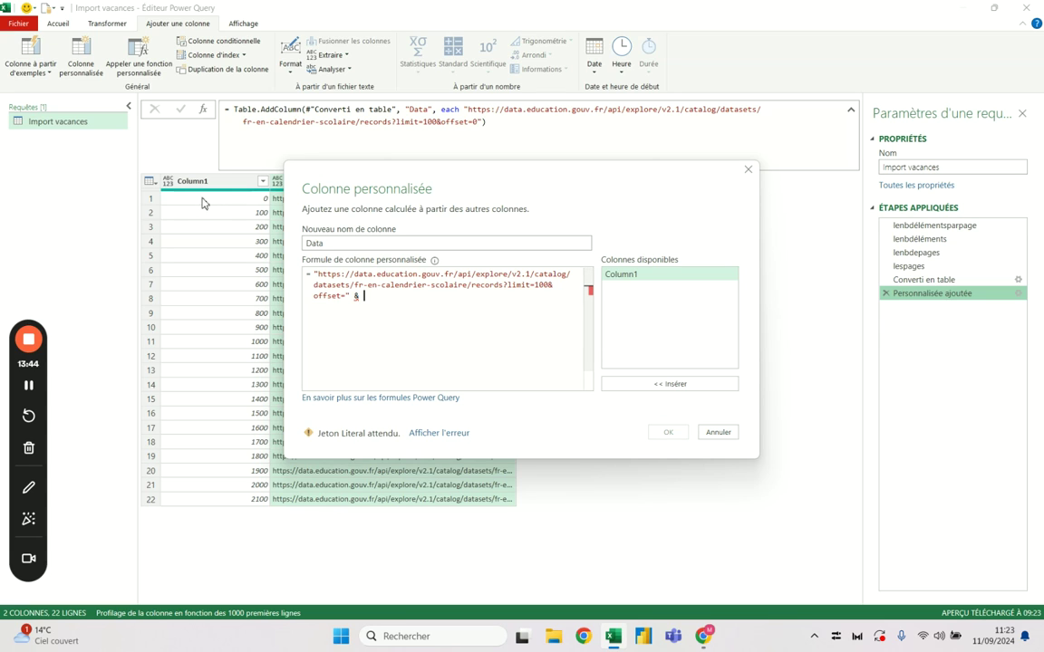
double_click(638, 277)
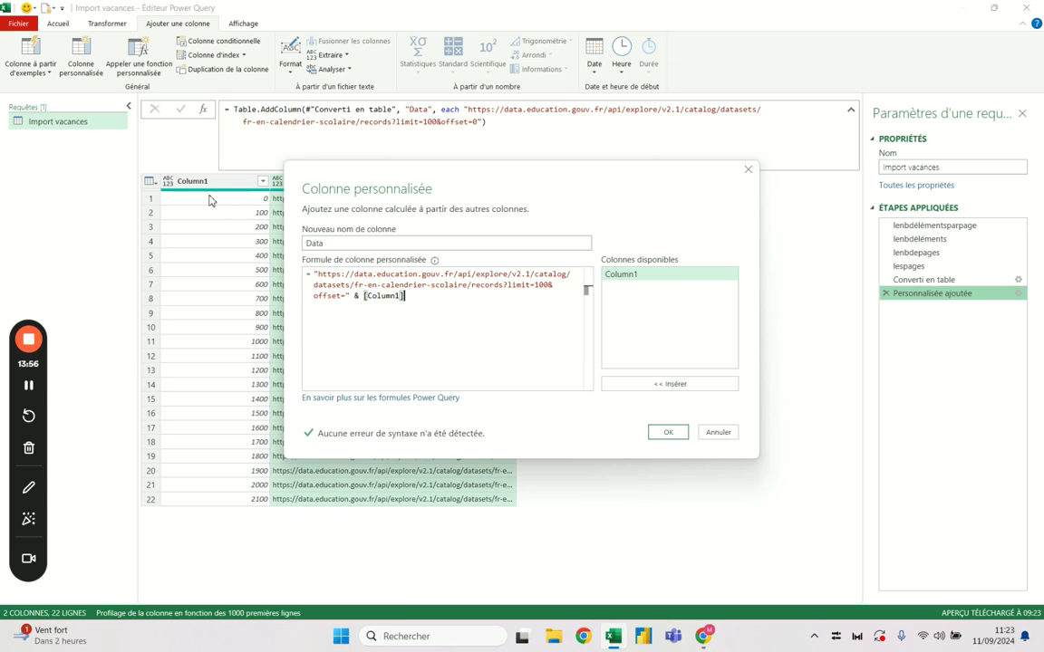
- Wrap the Column1 reference in Text.From( ) and apply the updated formula
click(361, 297)
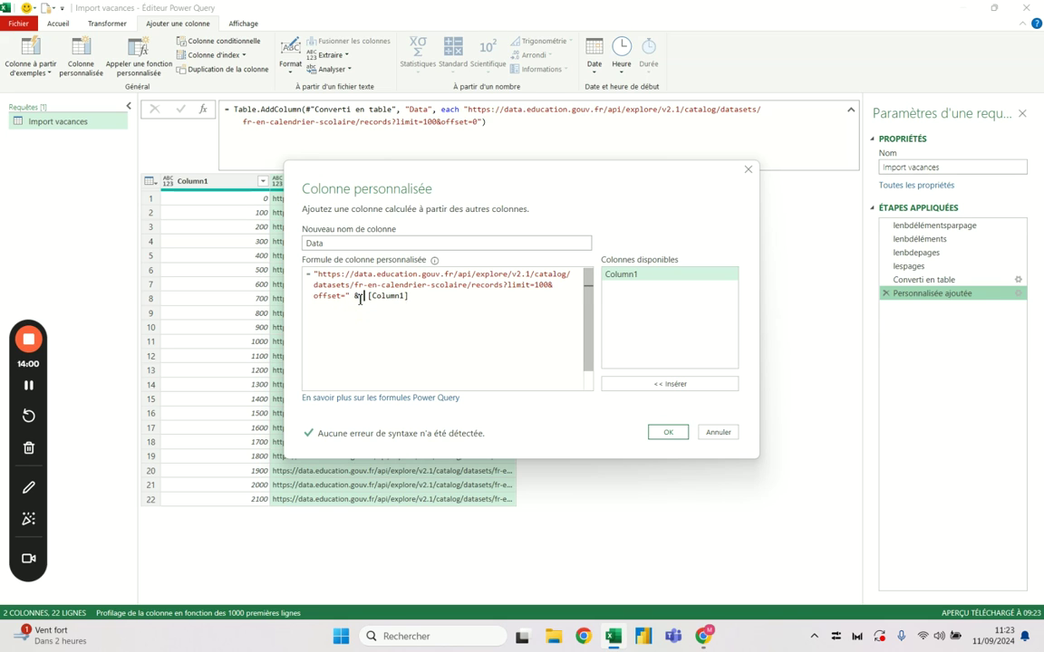
text(textfro)
key(Tab)
text(()
click(515, 299)
text())
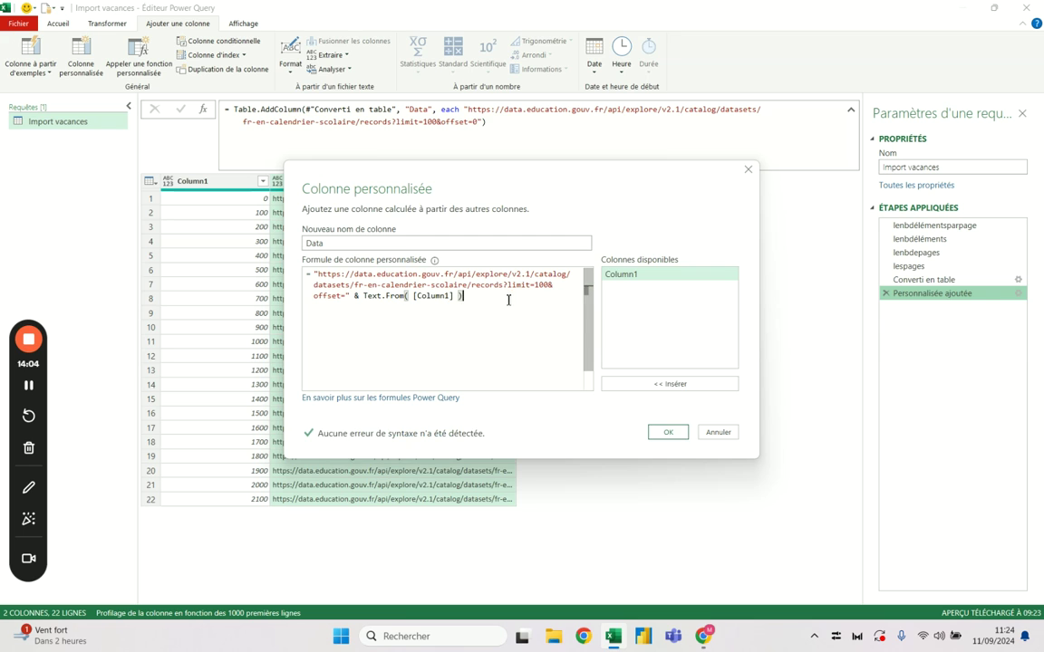
click(670, 433)
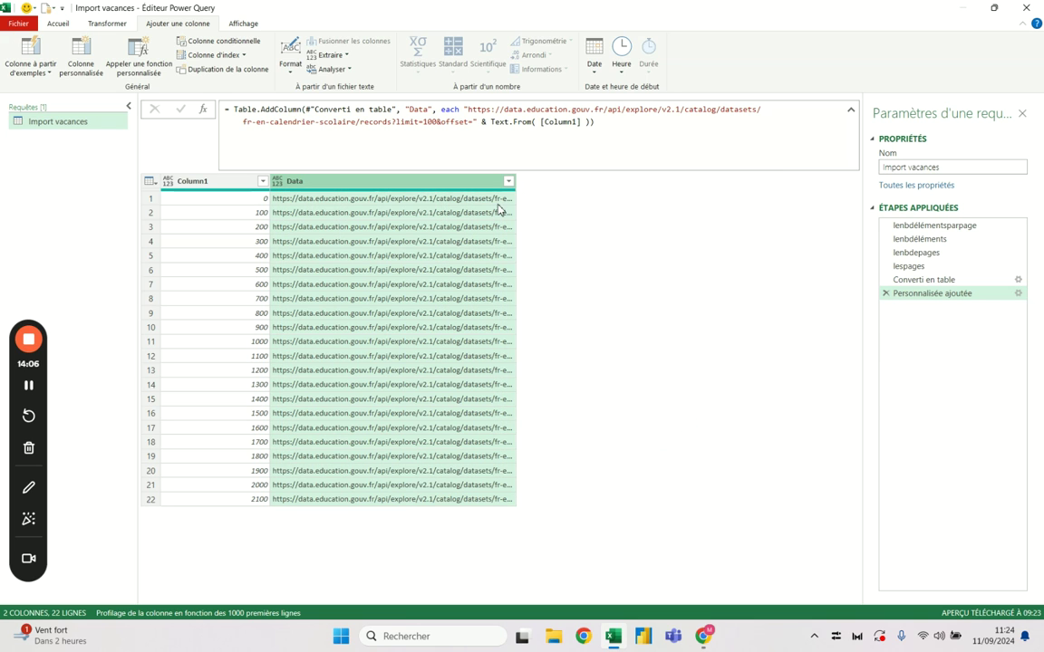
- Verify the Data URLs now end with offsets 100, 600 and 2100
click(493, 198)
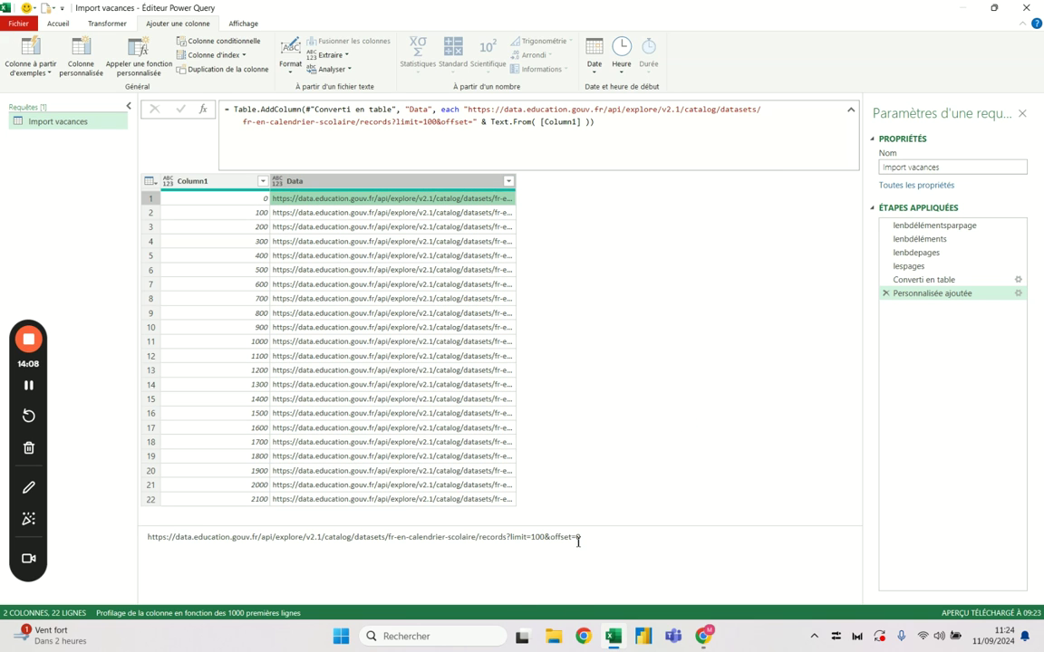
key(Down)
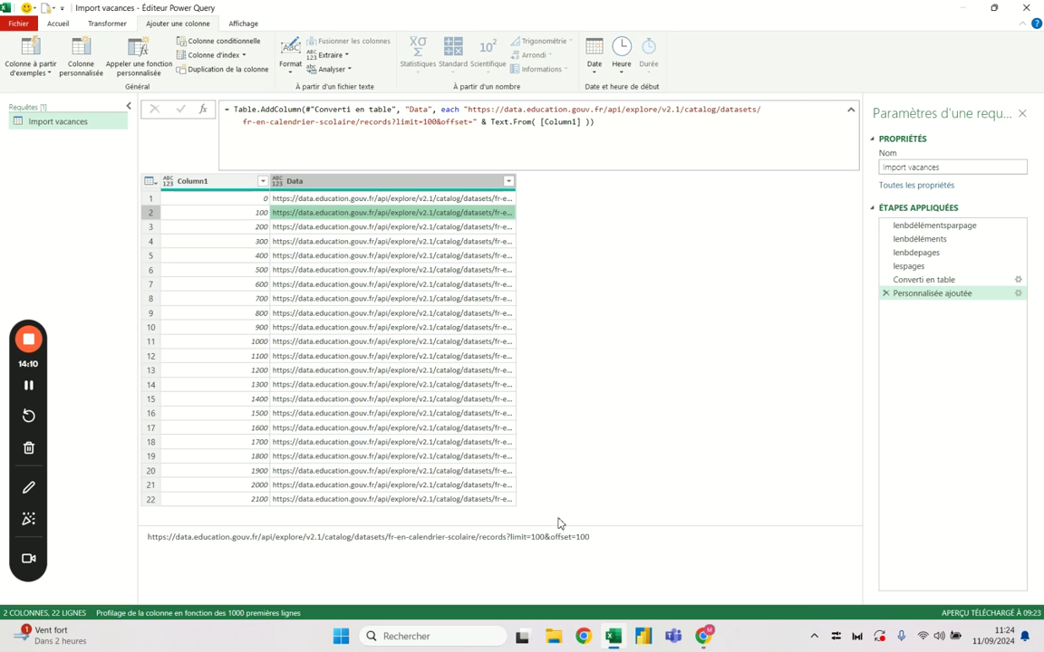
key(Down)
key(Down)
key(Down)
key(Down)
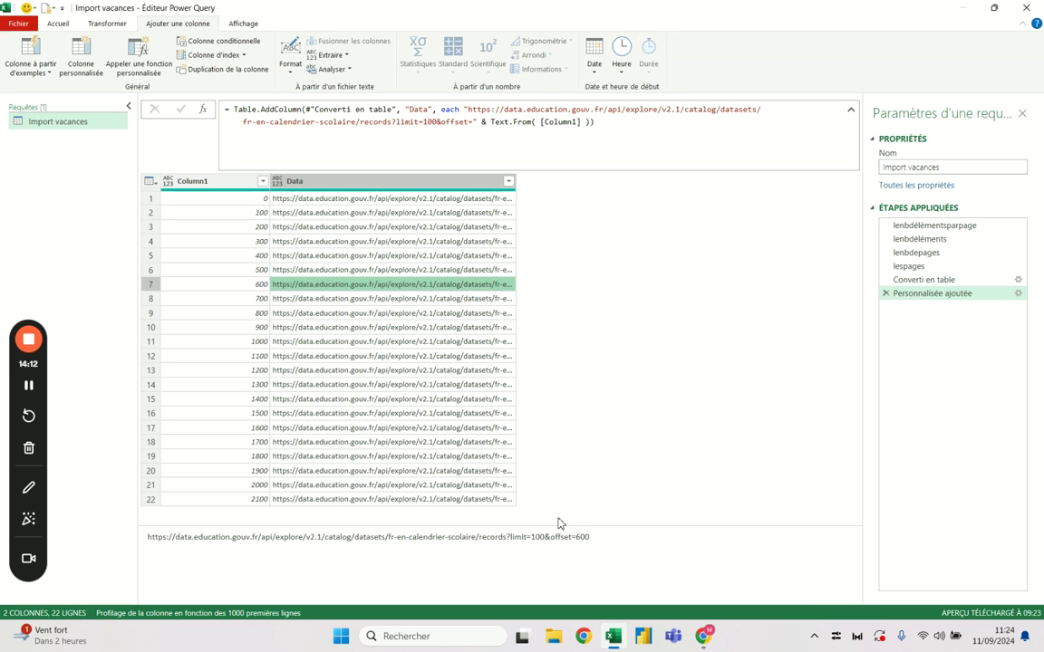
key(Down)
click(442, 499)
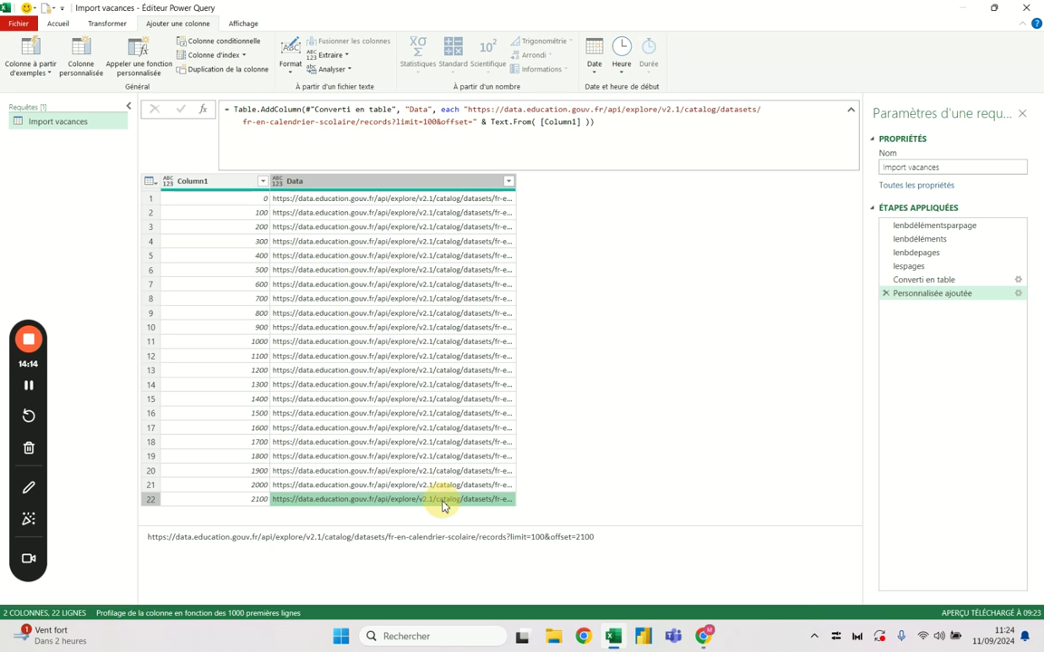
click(353, 183)
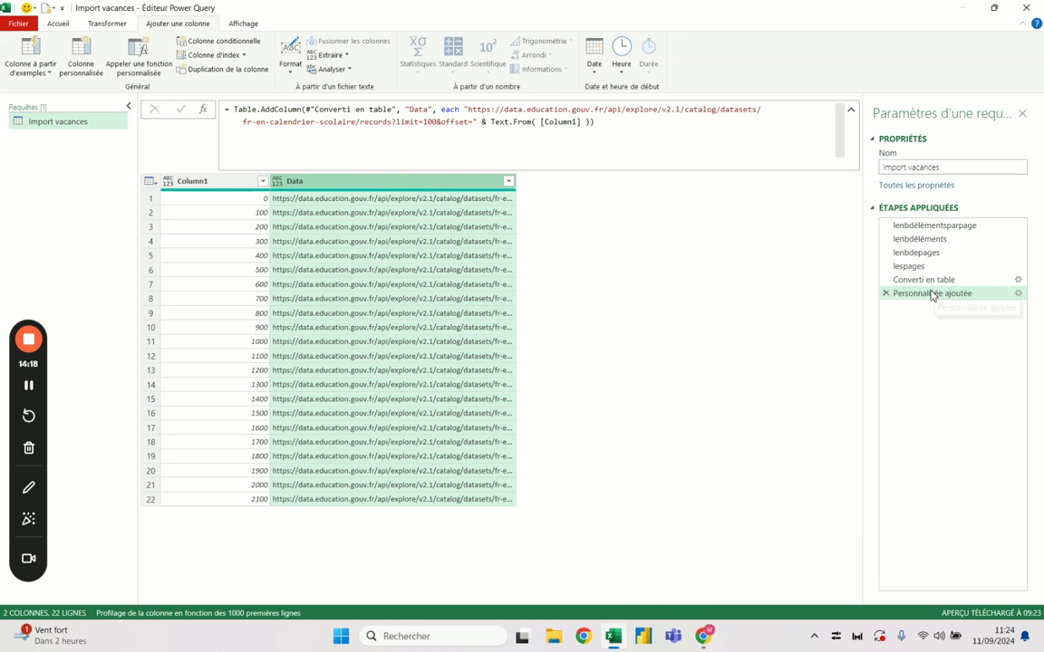
- Review the items-per-page and total-count steps, then reopen the Personnalisée ajoutée formula
click(940, 226)
click(940, 240)
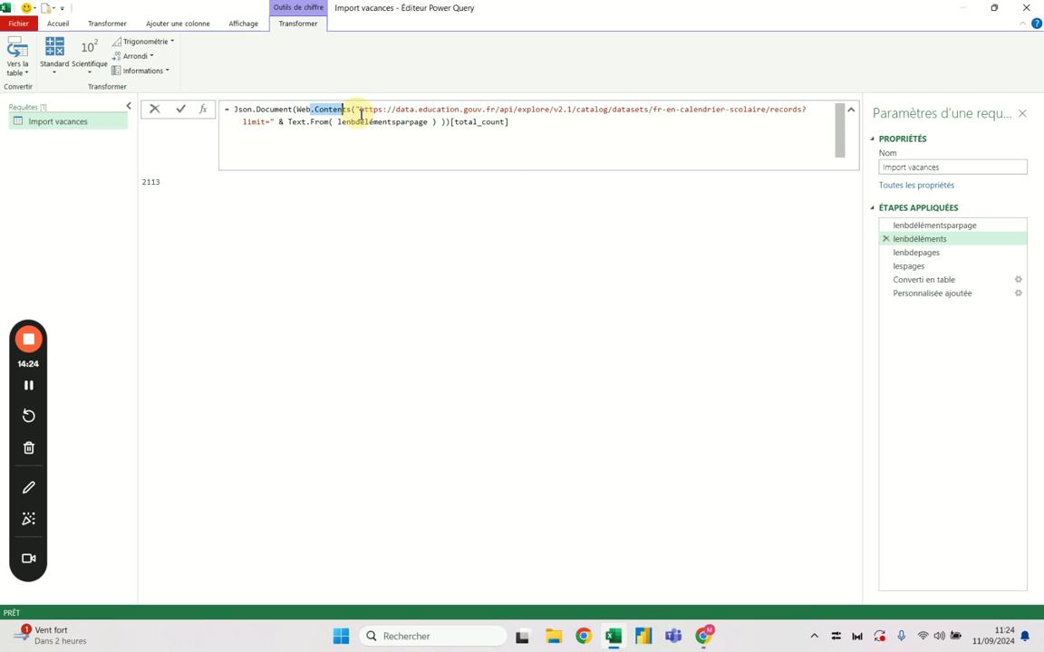
click(228, 109)
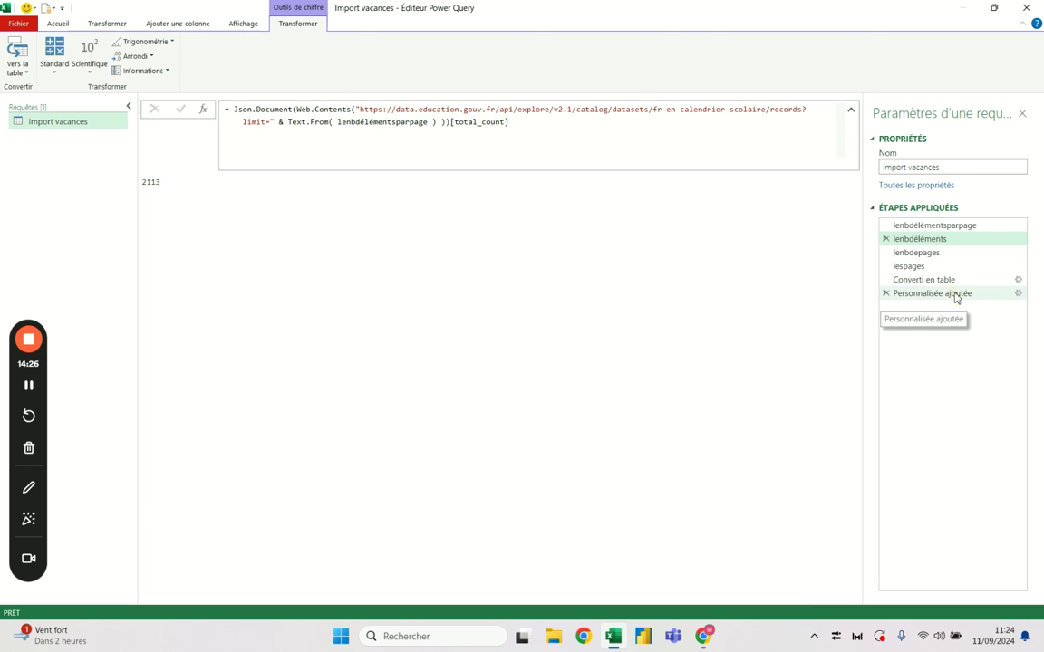
click(953, 294)
double_click(937, 302)
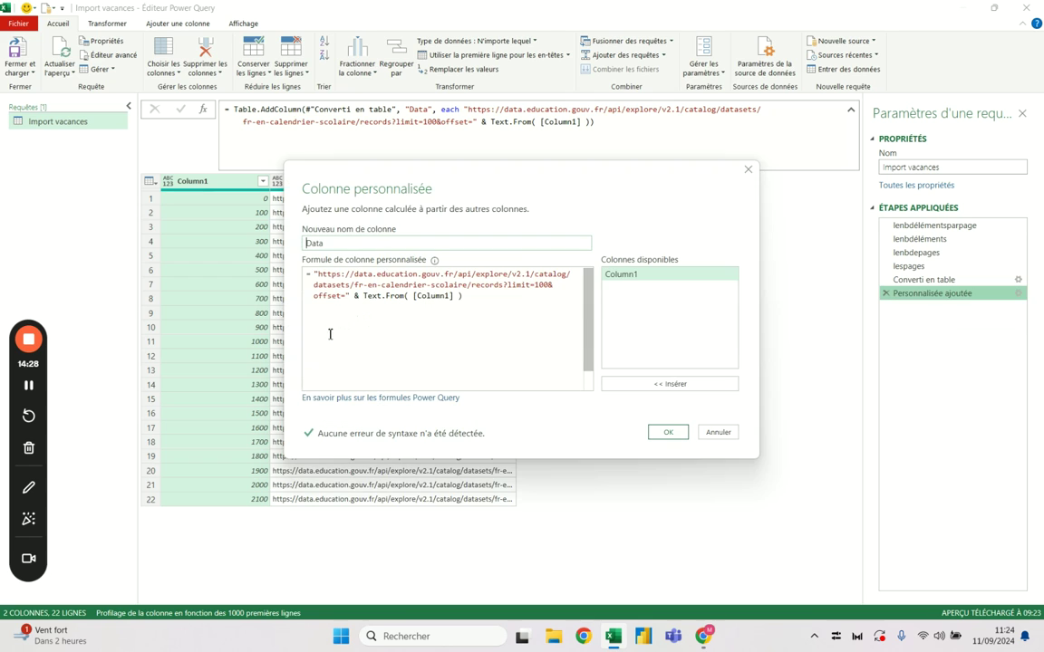
- Wrap the Data URL formula in Web.Contents( ) so each row downloads its page
click(315, 274)
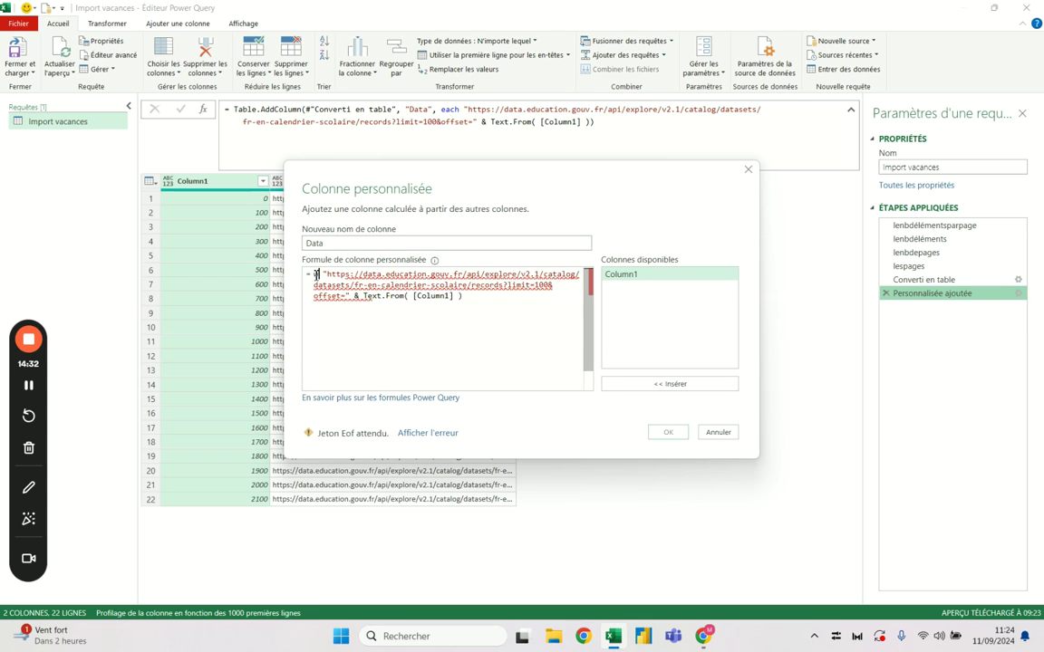
text(web)
click(408, 294)
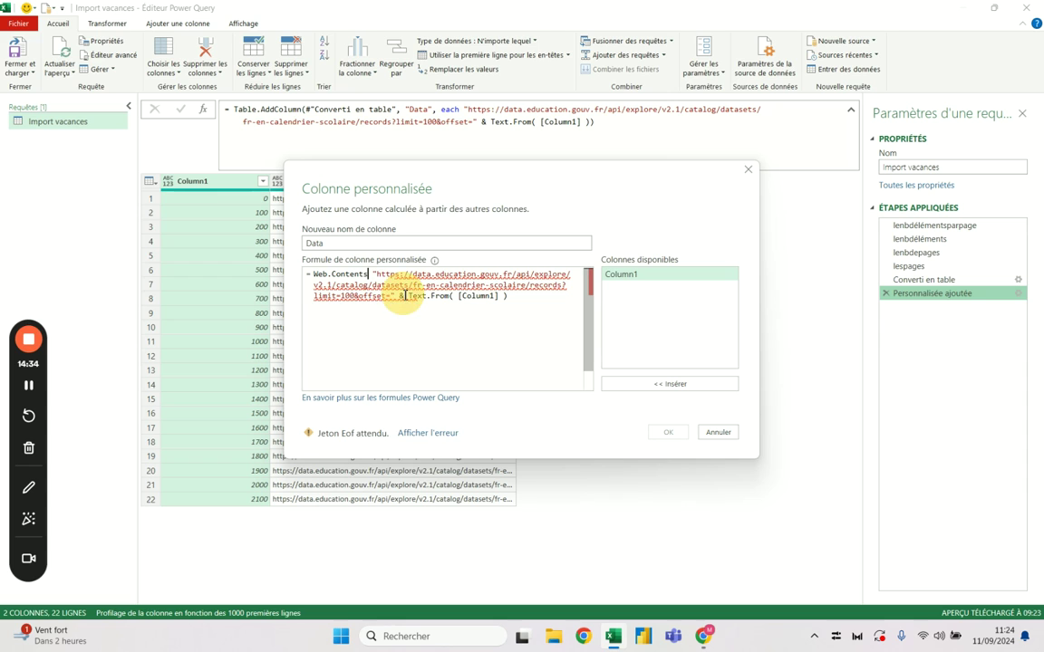
click(543, 296)
text())
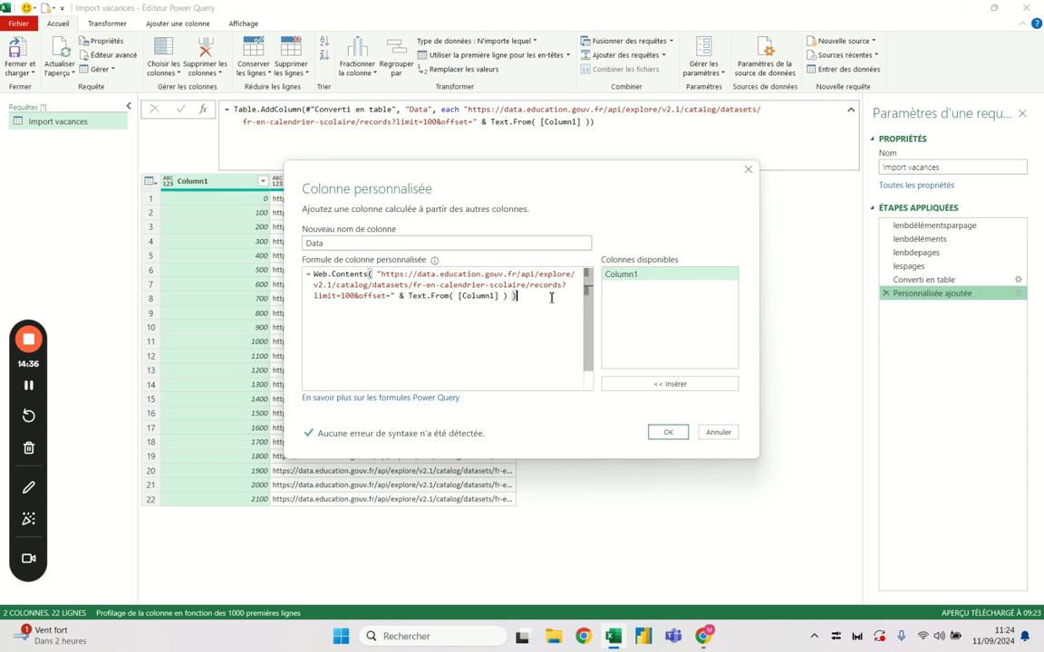
click(667, 432)
- Check the Binary results in rows 1 and 2, then reopen the custom column settings
click(315, 197)
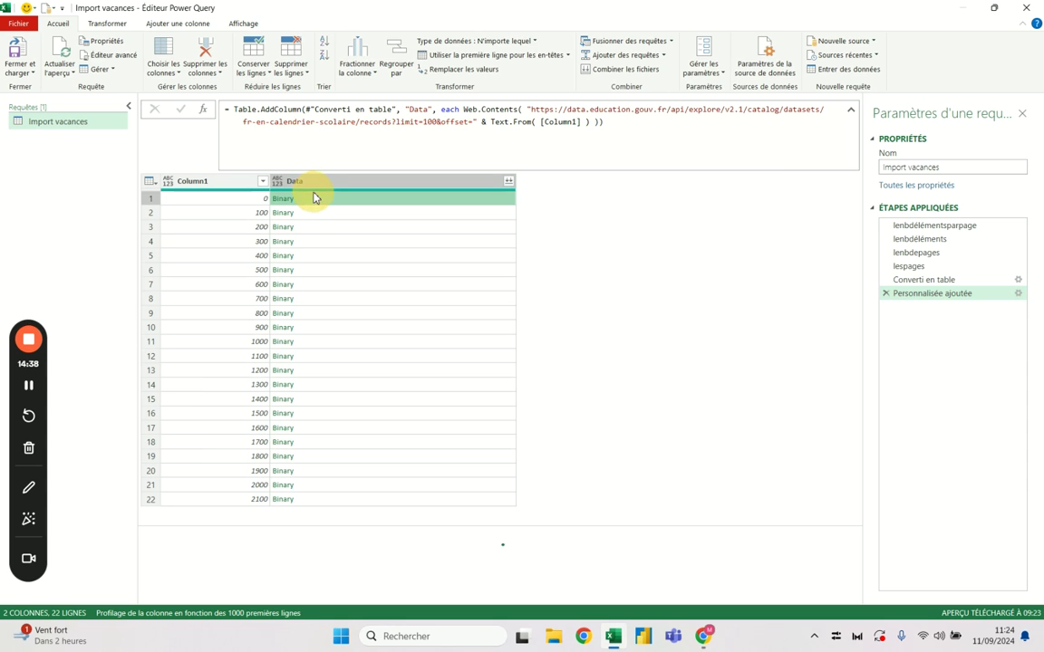
click(318, 214)
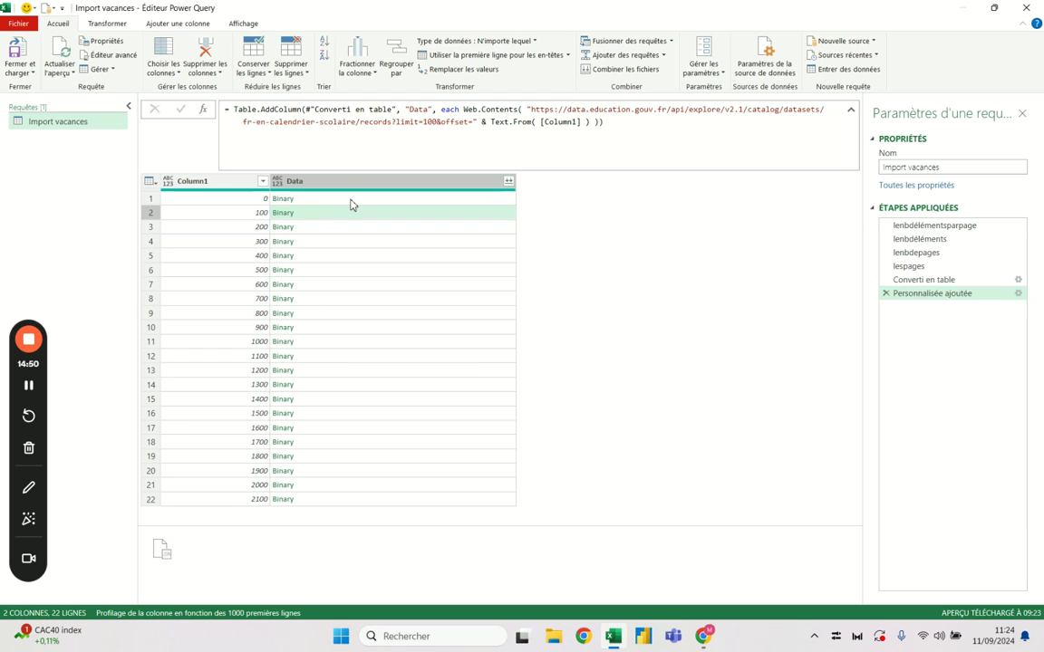
click(917, 238)
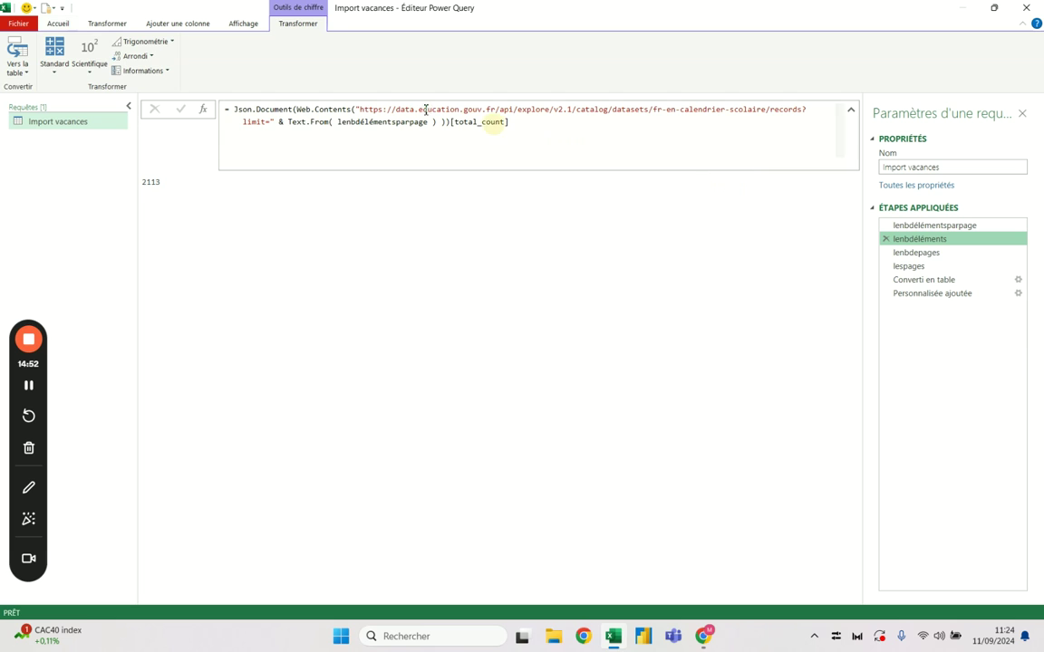
click(933, 292)
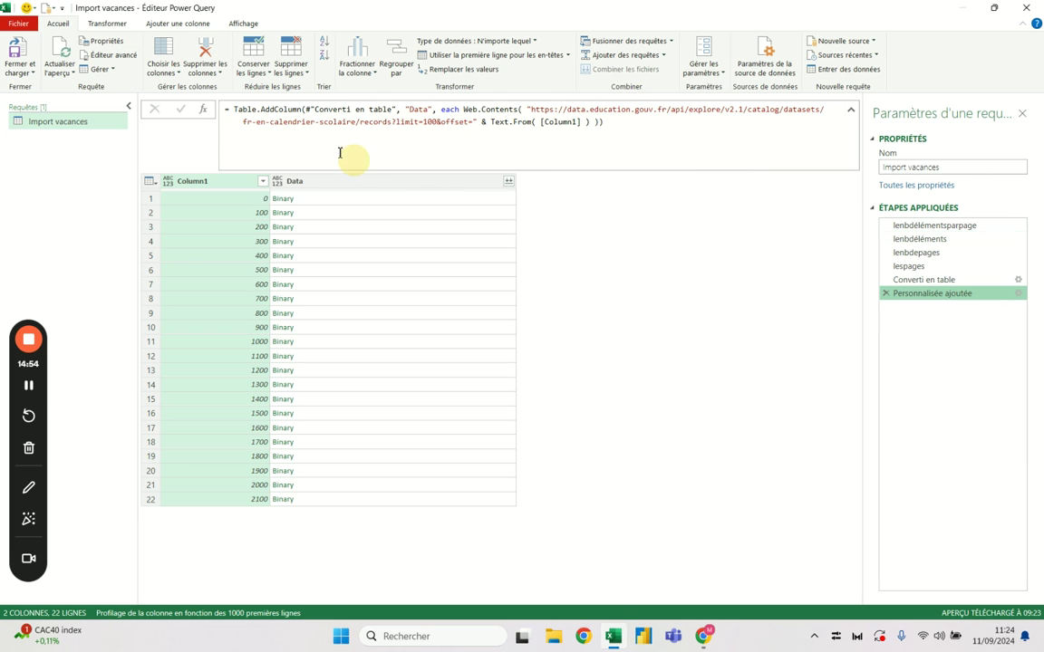
double_click(933, 292)
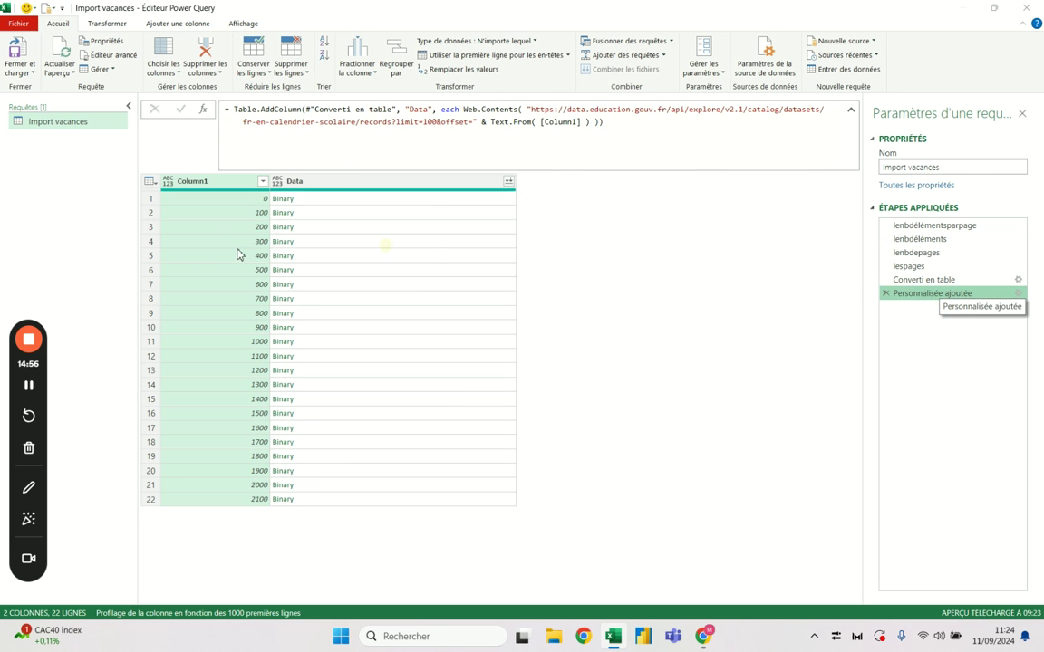
- Wrap Web.Contents in Json.Document( ) and preview row 1's record showing total_count 2113
click(314, 273)
text(Json)
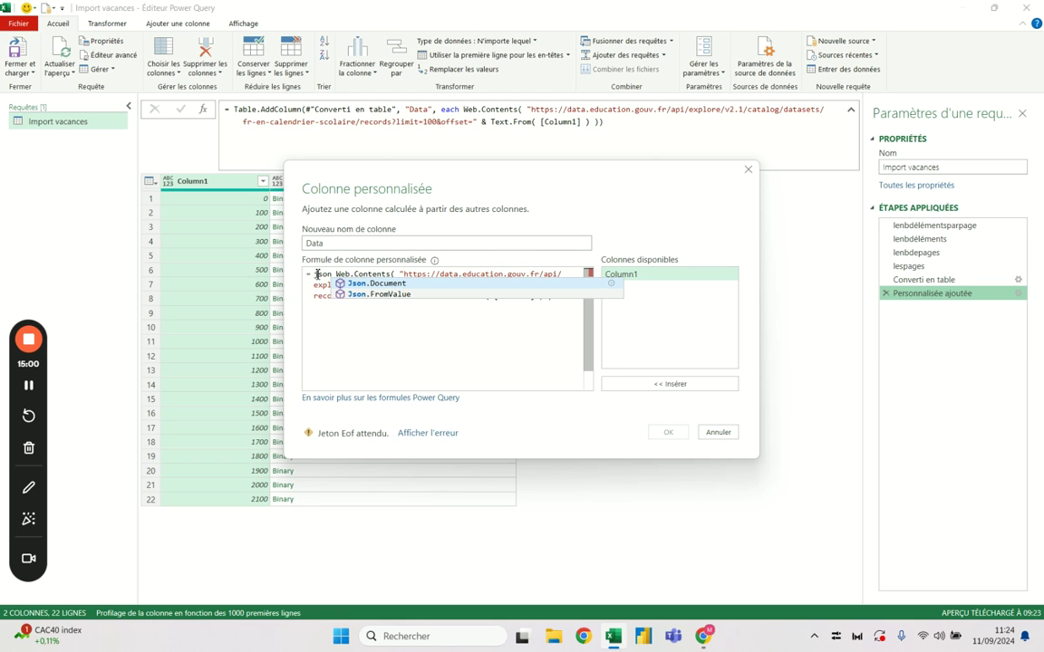
key(Tab)
text(()
click(441, 309)
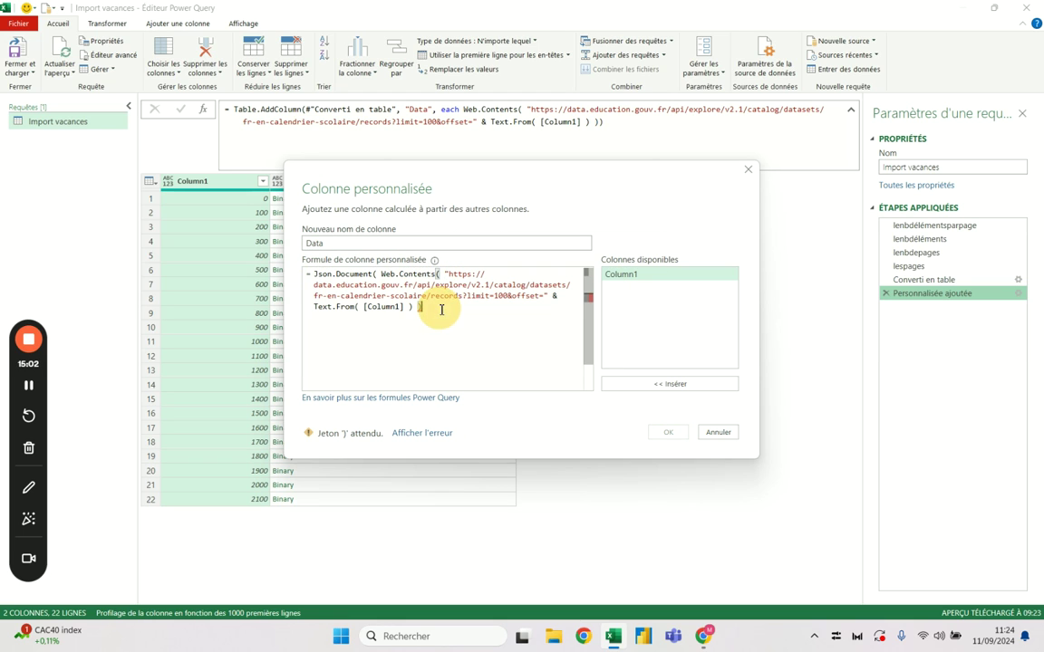
text())
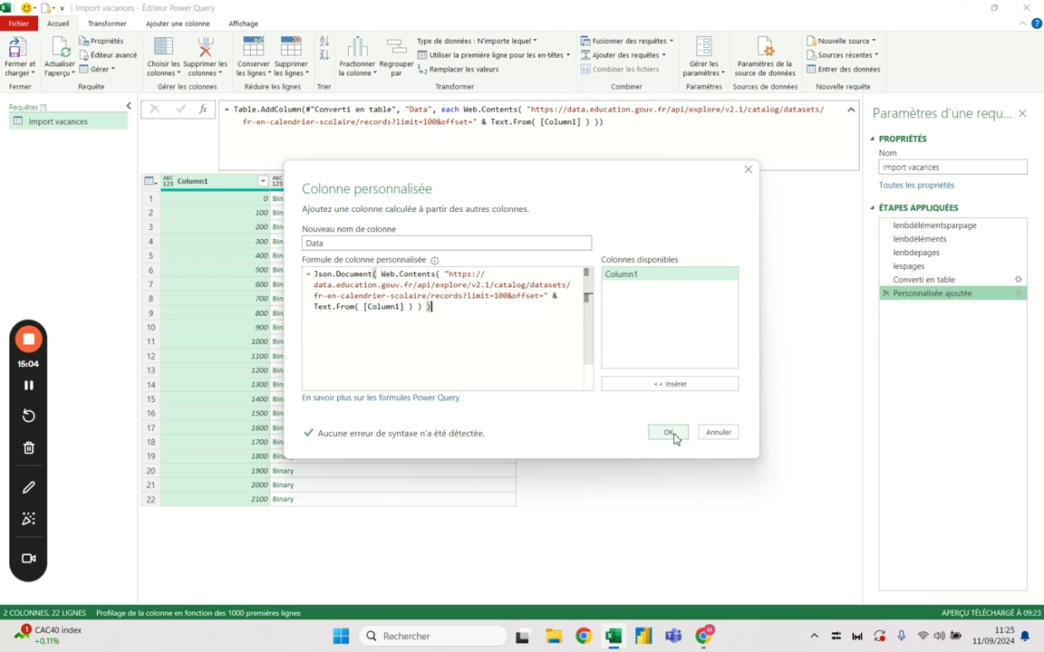
drag(575, 178, 735, 203)
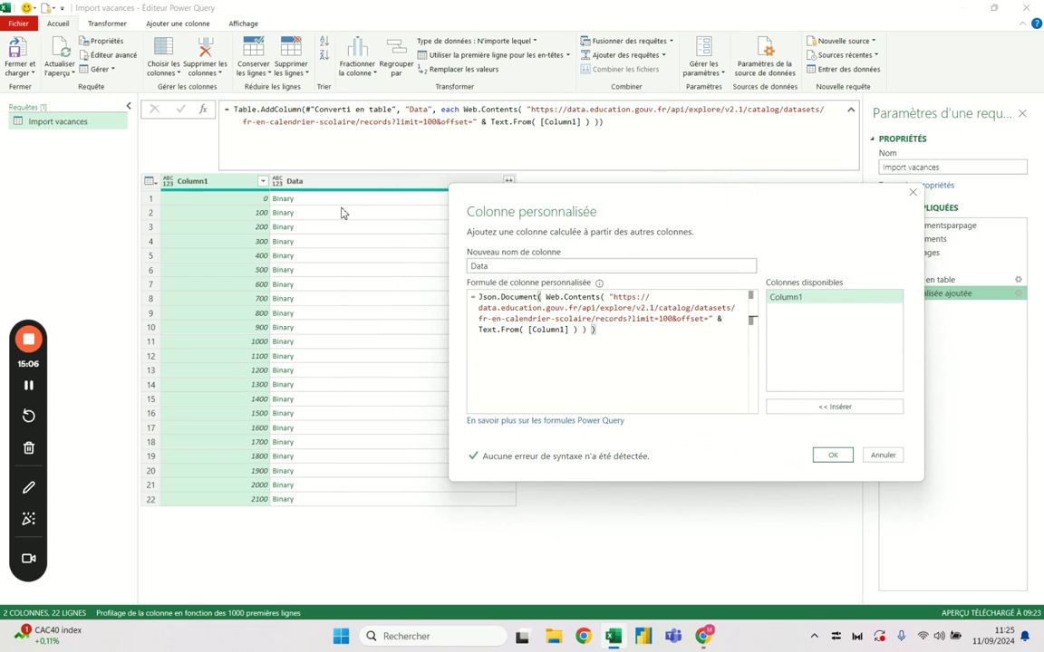
click(833, 457)
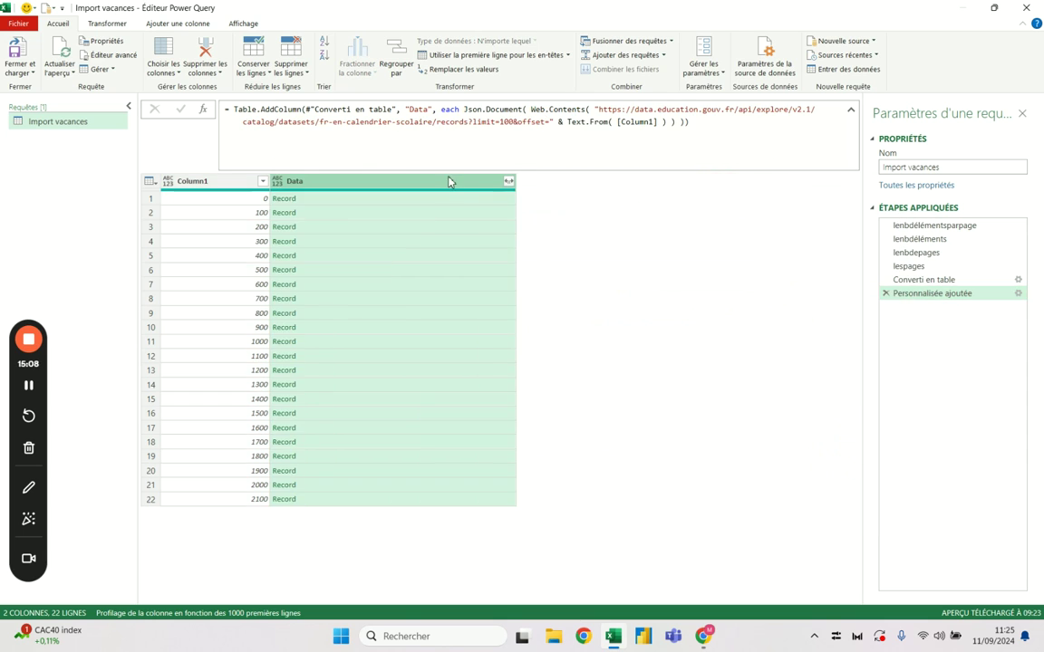
click(385, 201)
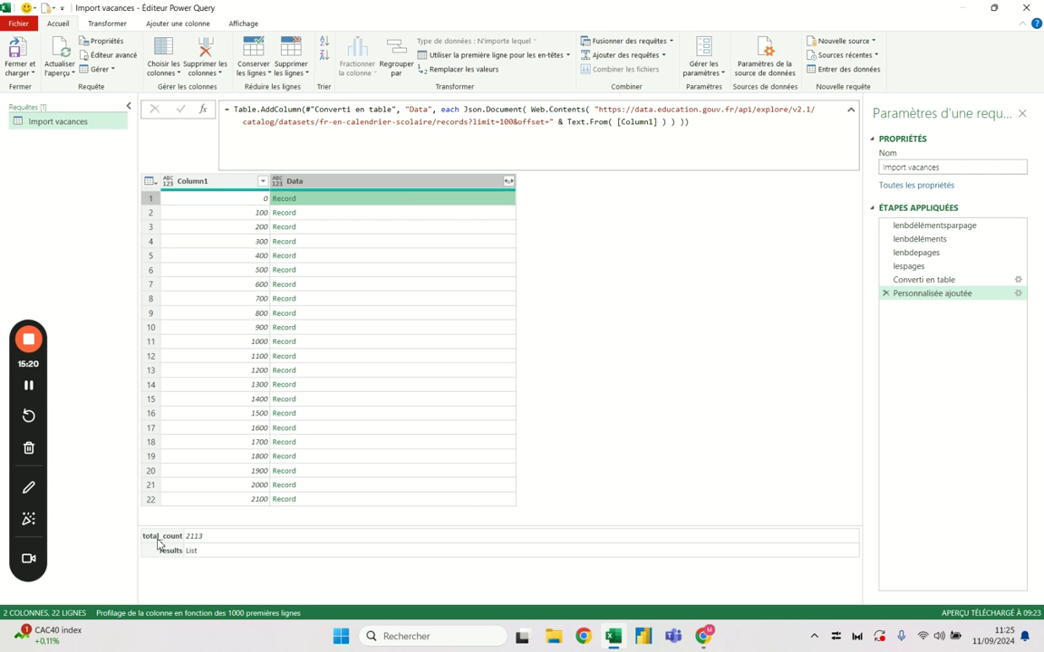
- Dismiss the record preview and note the limit=100 page size in the formula
click(166, 544)
click(197, 556)
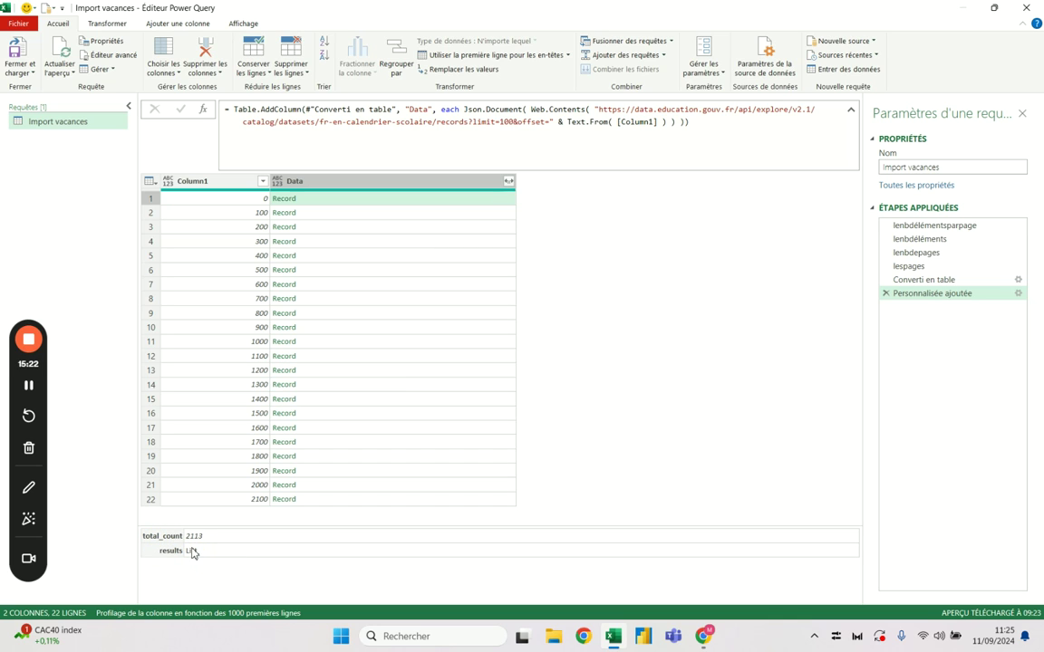
click(227, 485)
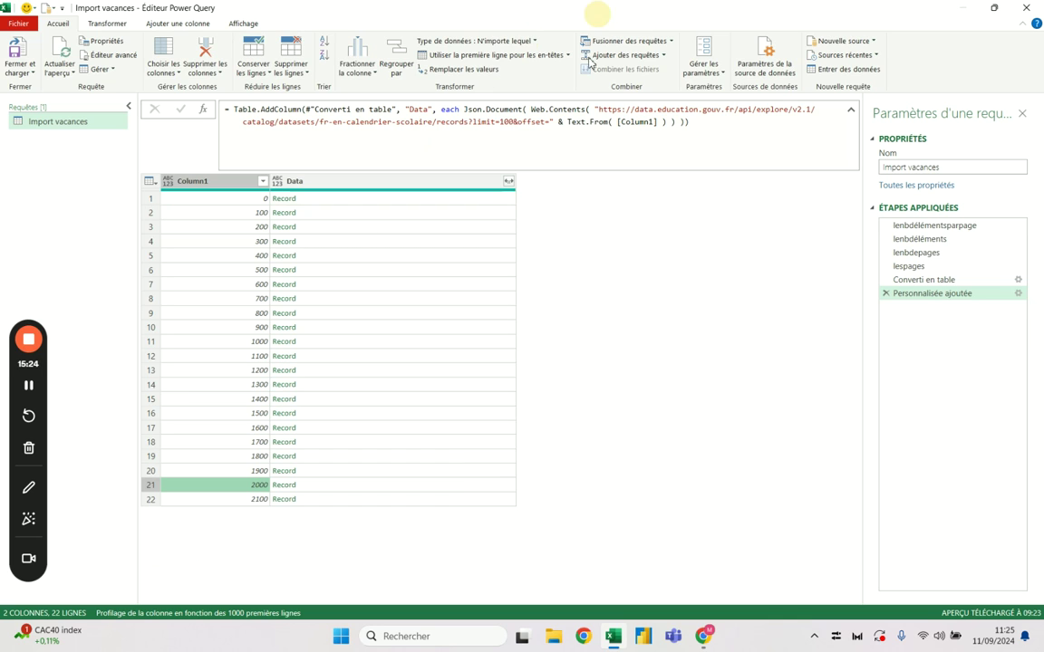
mouse_move(471, 122)
mouse_down()
mouse_move(514, 121)
mouse_move(474, 124)
mouse_up()
key(Escape)
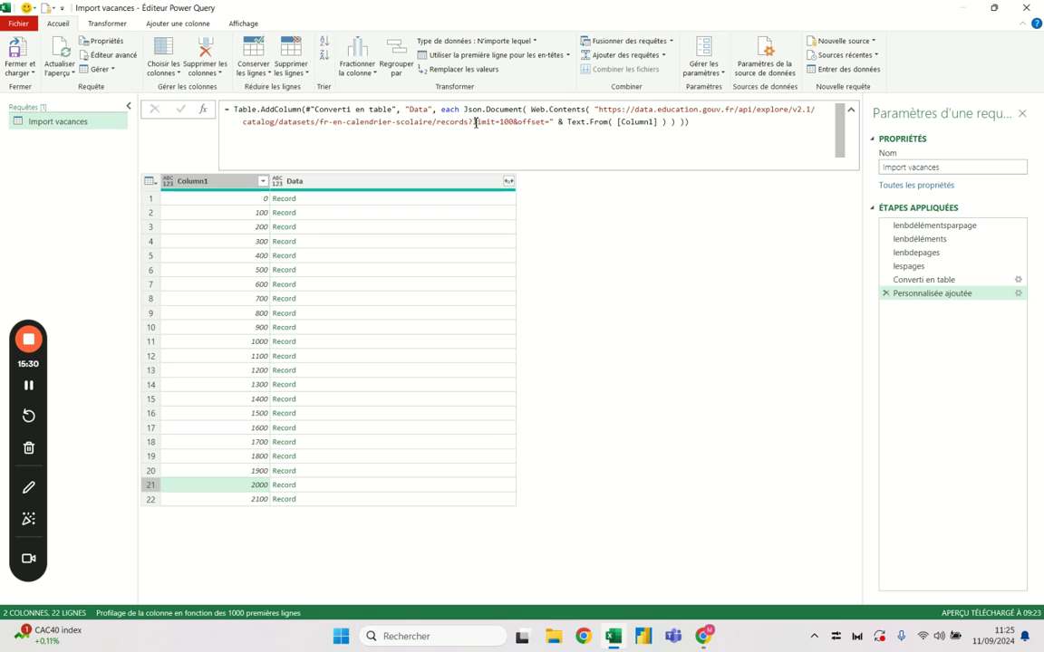
- Preview the first four pages' records, then reopen the Personnalisée ajoutée step
click(352, 203)
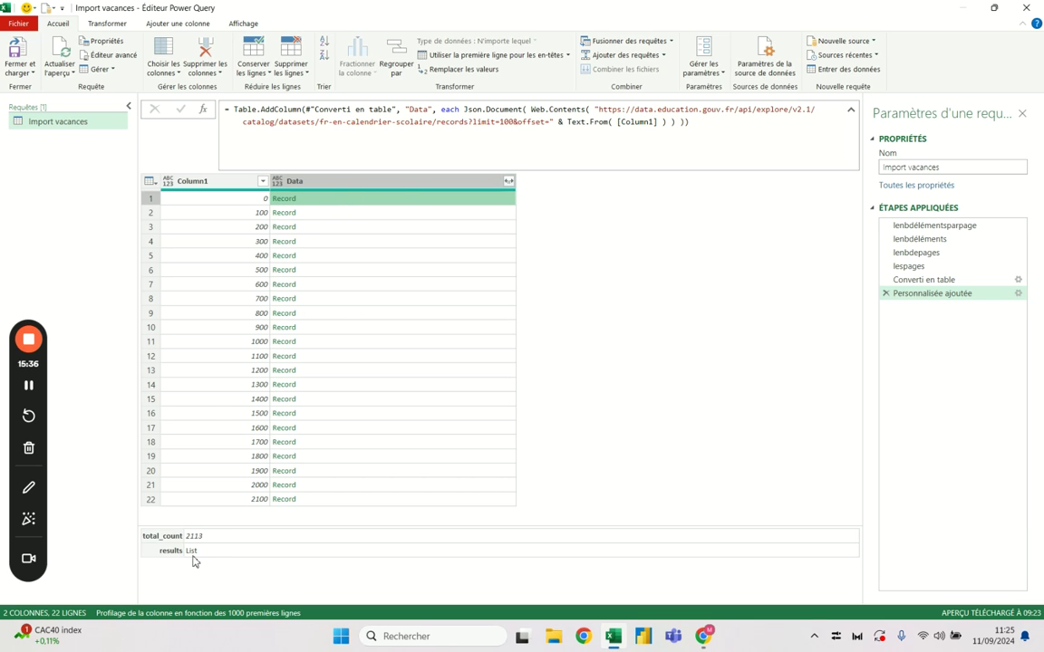
click(349, 214)
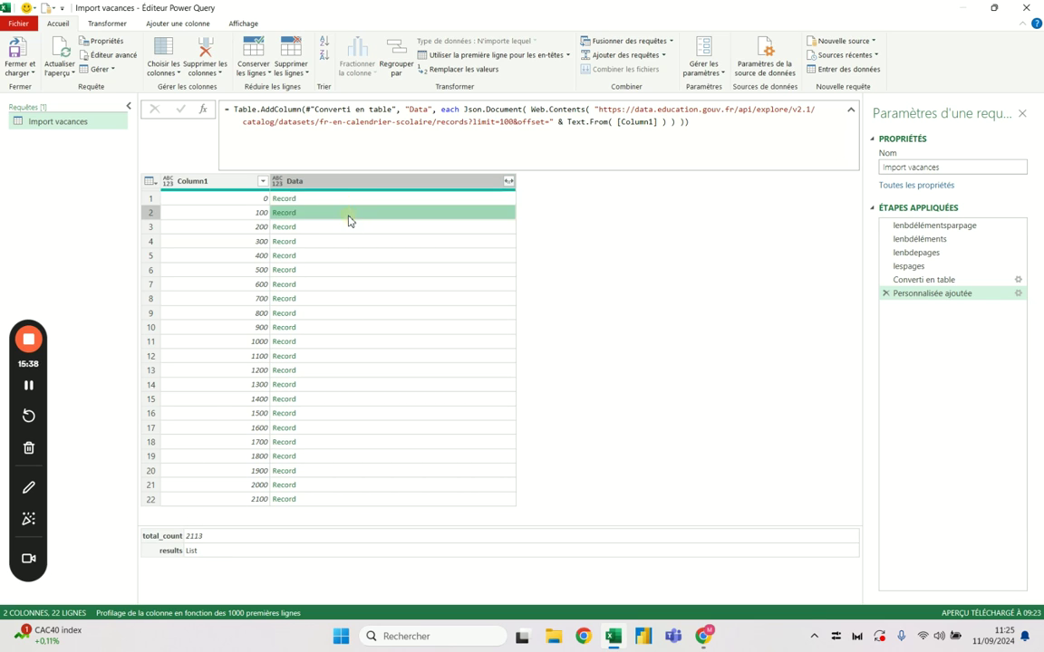
click(345, 228)
click(341, 241)
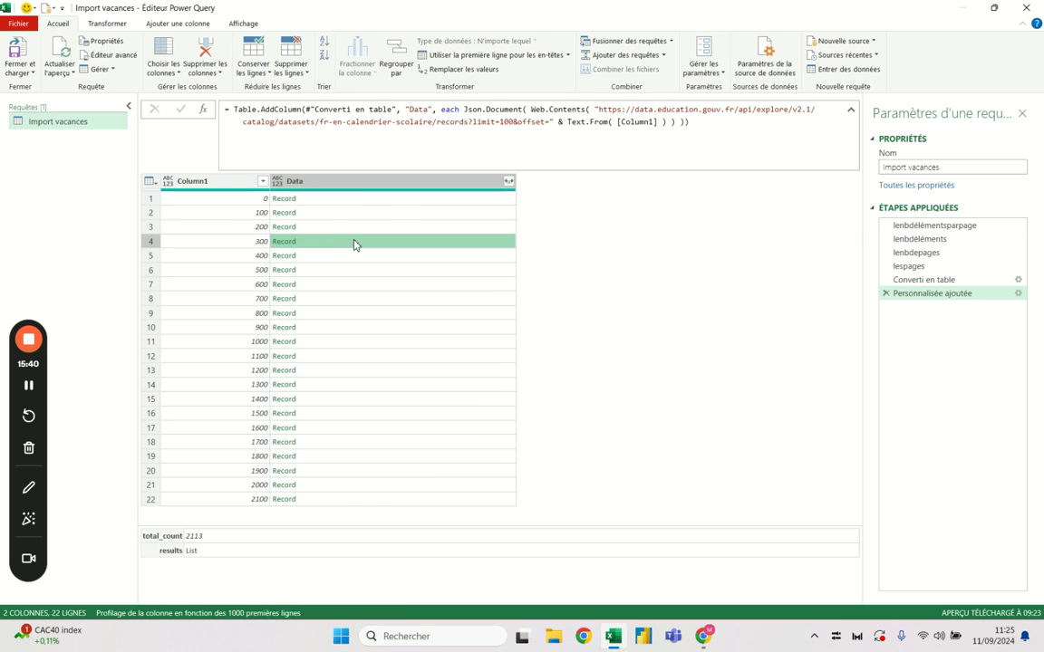
double_click(928, 293)
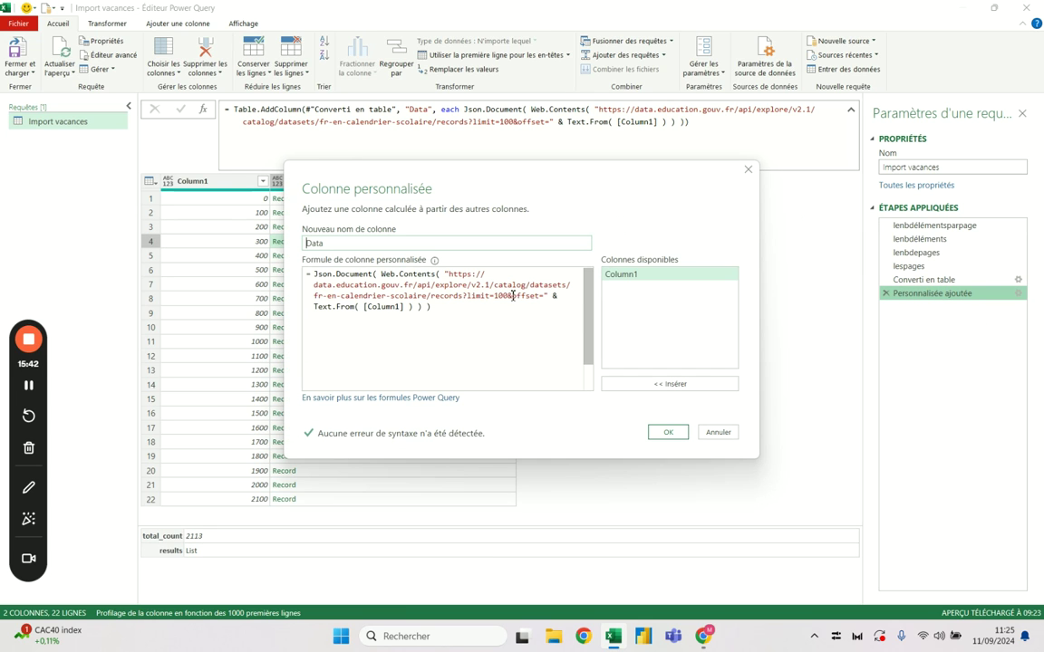
- Append [results] to the Data formula so each row holds its page's results list
click(465, 306)
text([reesults])
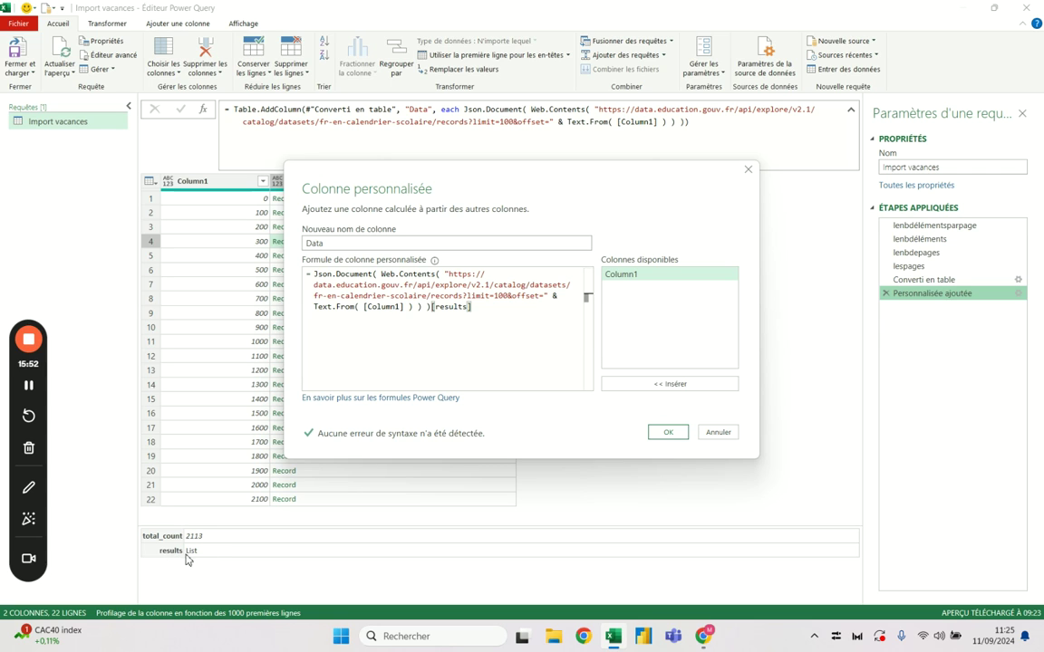
click(668, 432)
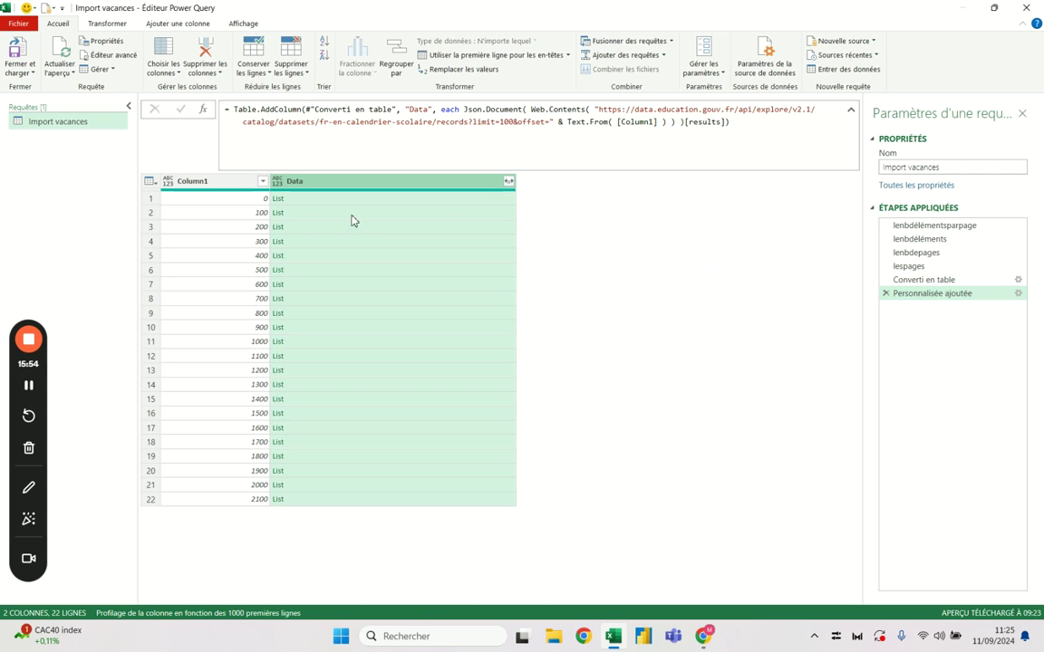
click(325, 203)
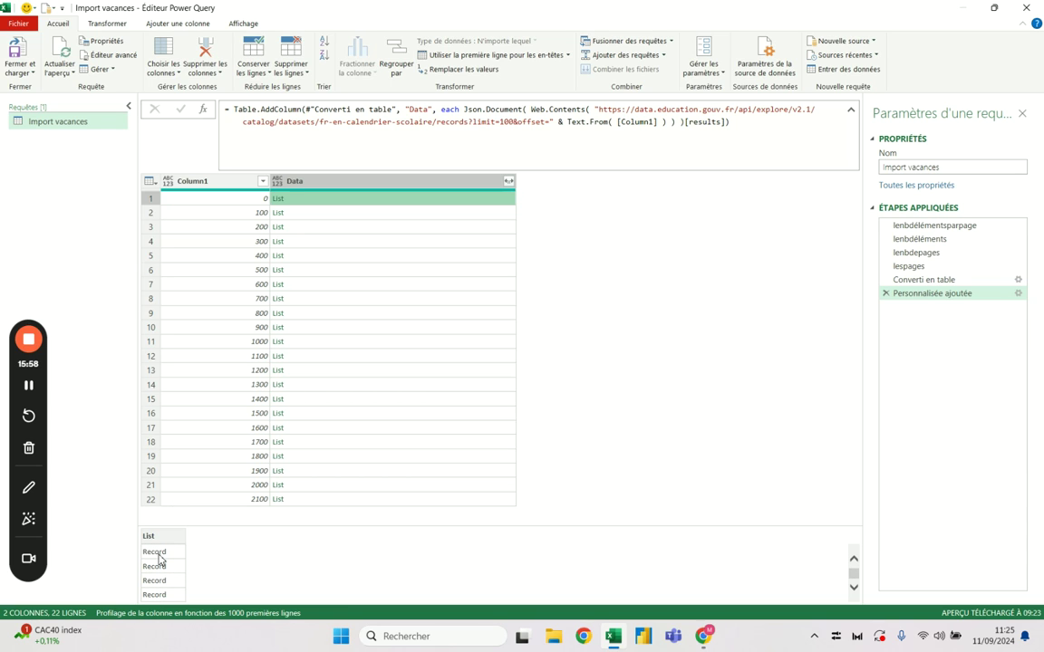
click(300, 497)
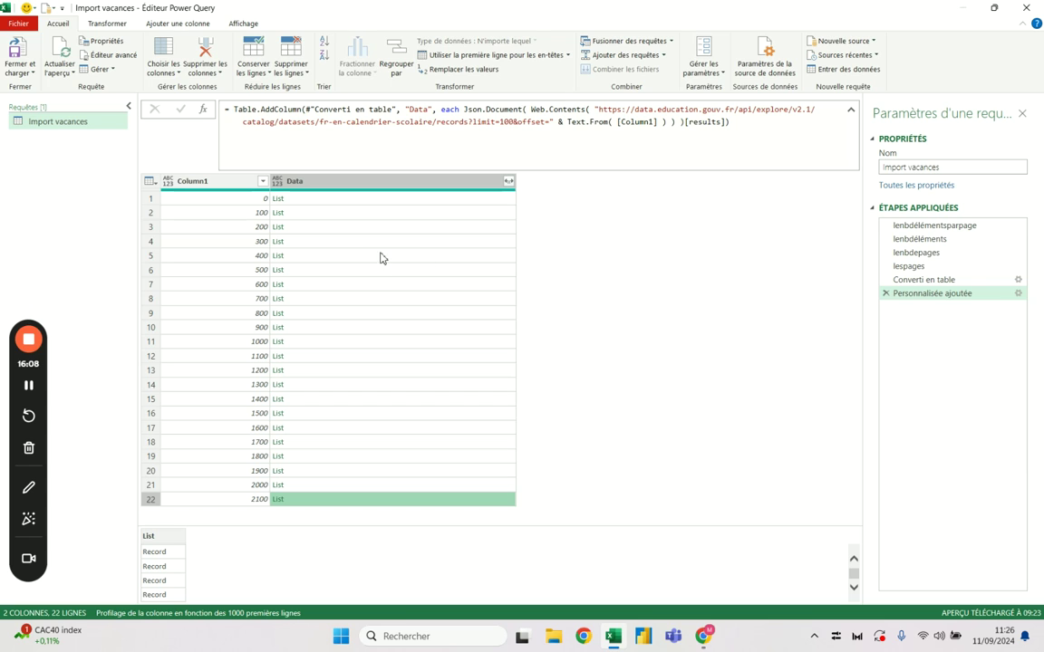
- Expand the Data lists onto new rows, producing 999+ Record rows
click(387, 184)
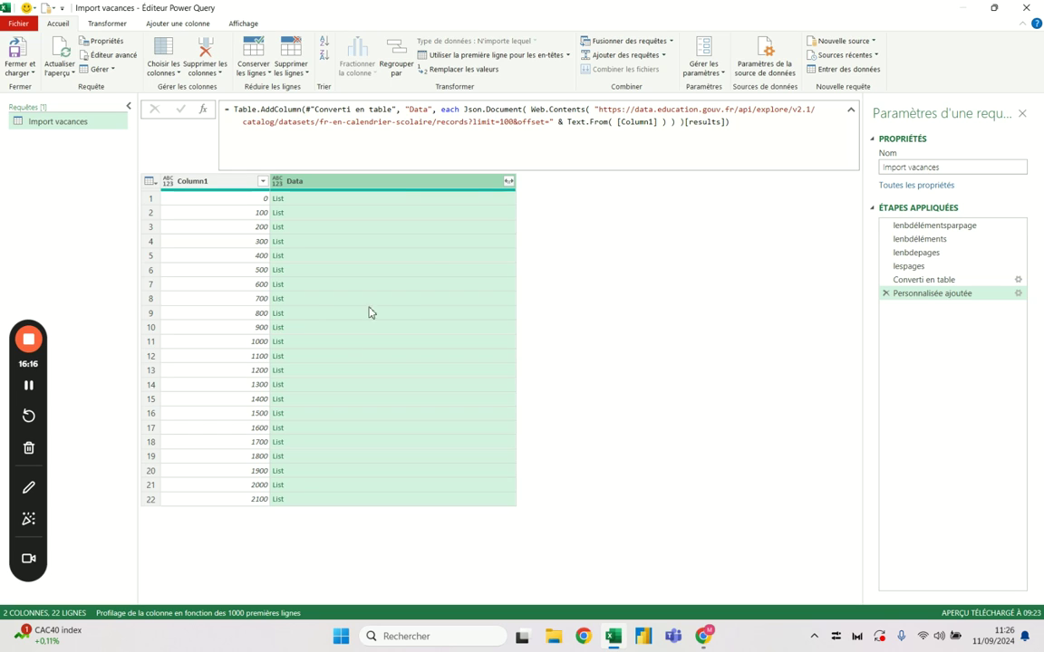
click(509, 183)
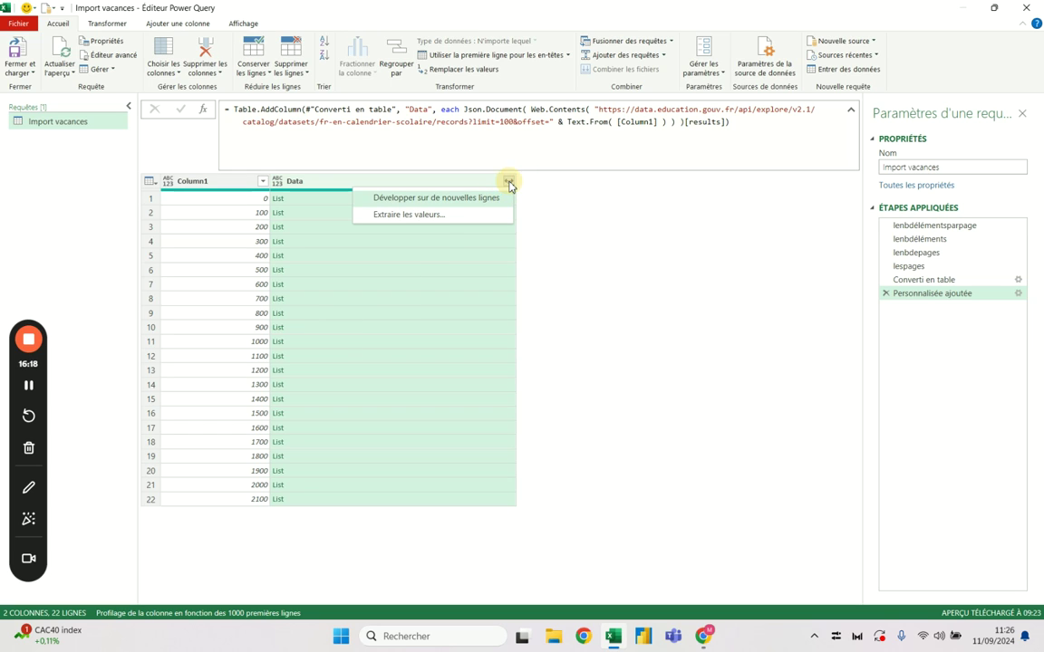
click(456, 201)
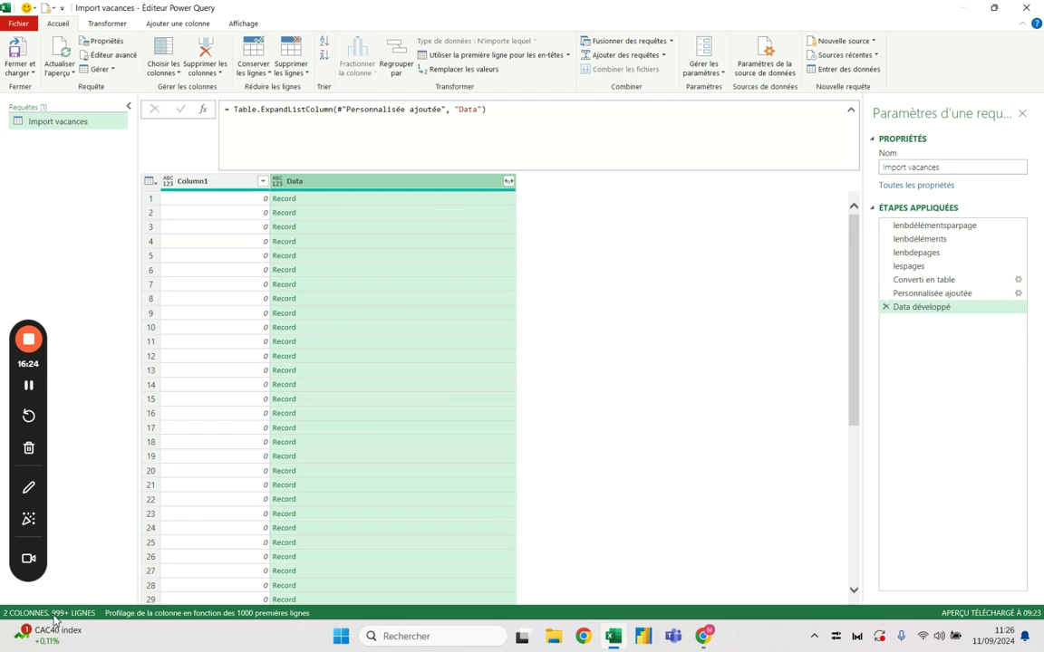
scroll(481, 441, down, 7)
scroll(481, 441, down, 10)
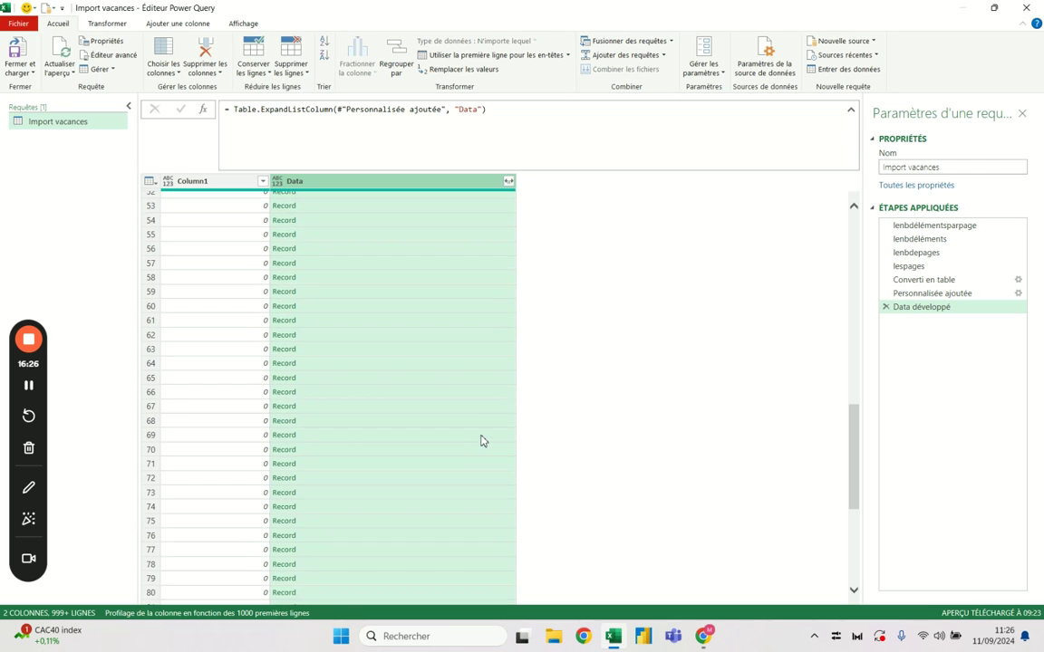
drag(852, 444, 861, 516)
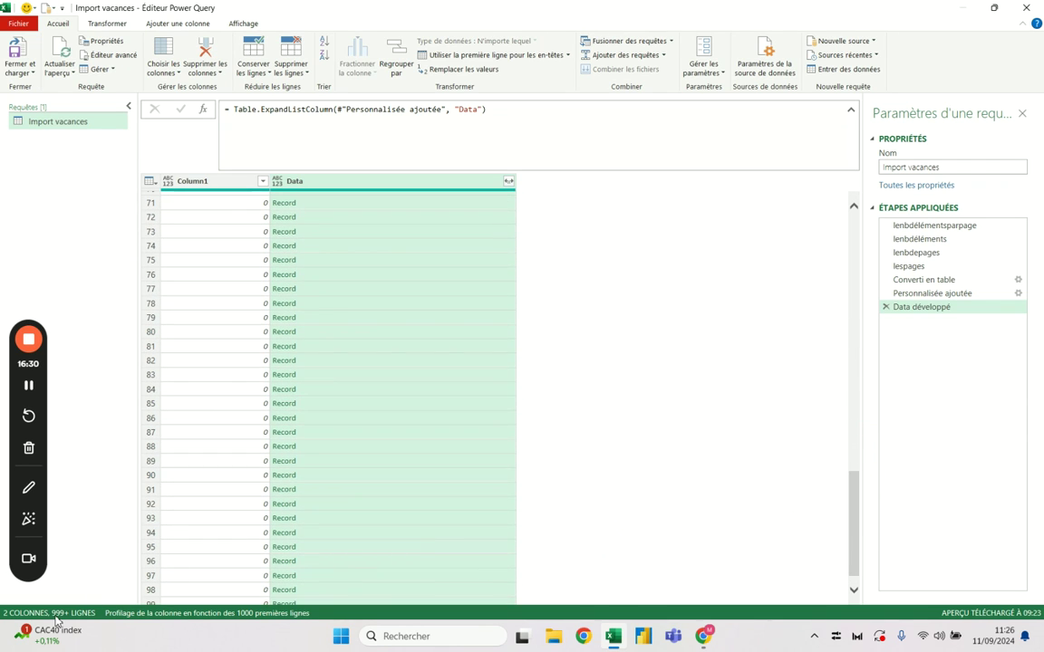
scroll(310, 471, down, 2)
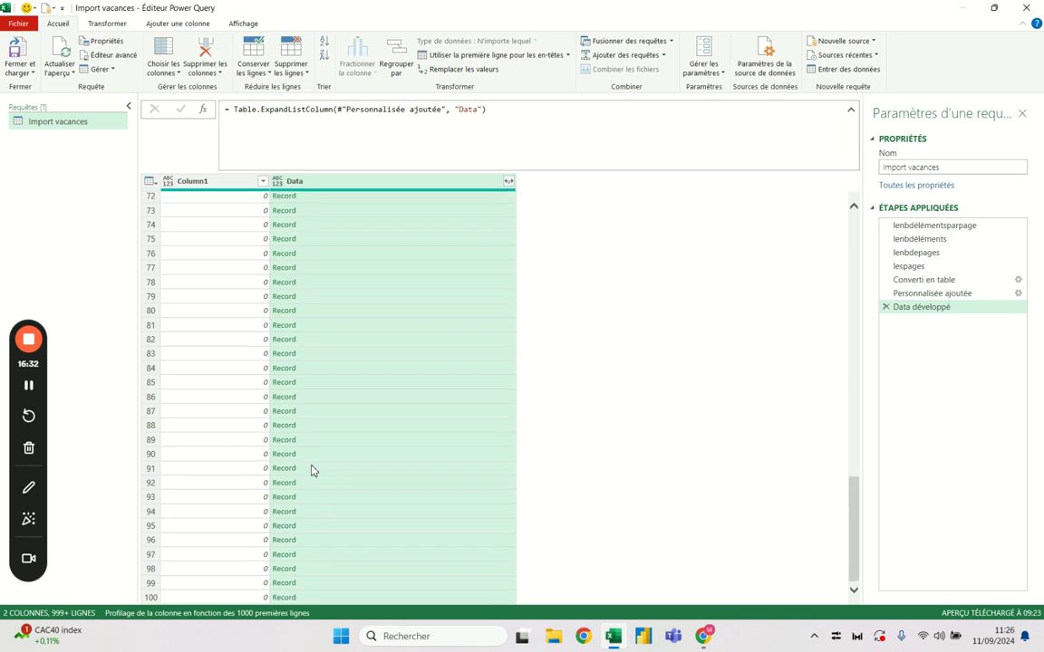
scroll(310, 469, down, 1)
scroll(308, 462, down, 2)
click(286, 412)
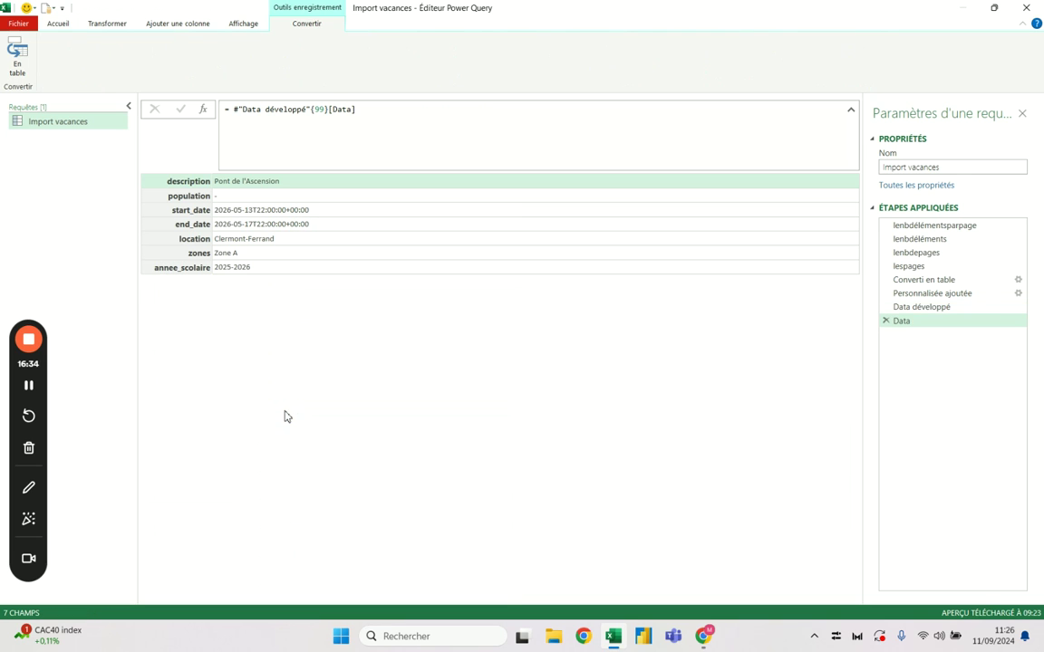
click(885, 321)
scroll(343, 507, down, 7)
scroll(340, 516, down, 12)
scroll(339, 515, down, 5)
scroll(340, 515, down, 9)
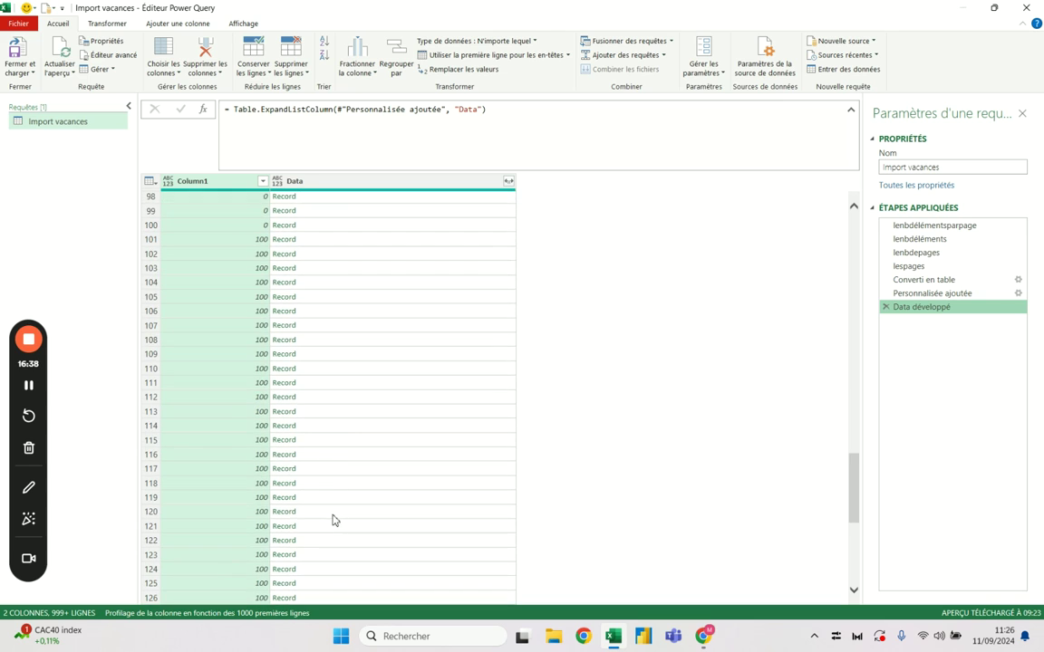
click(263, 227)
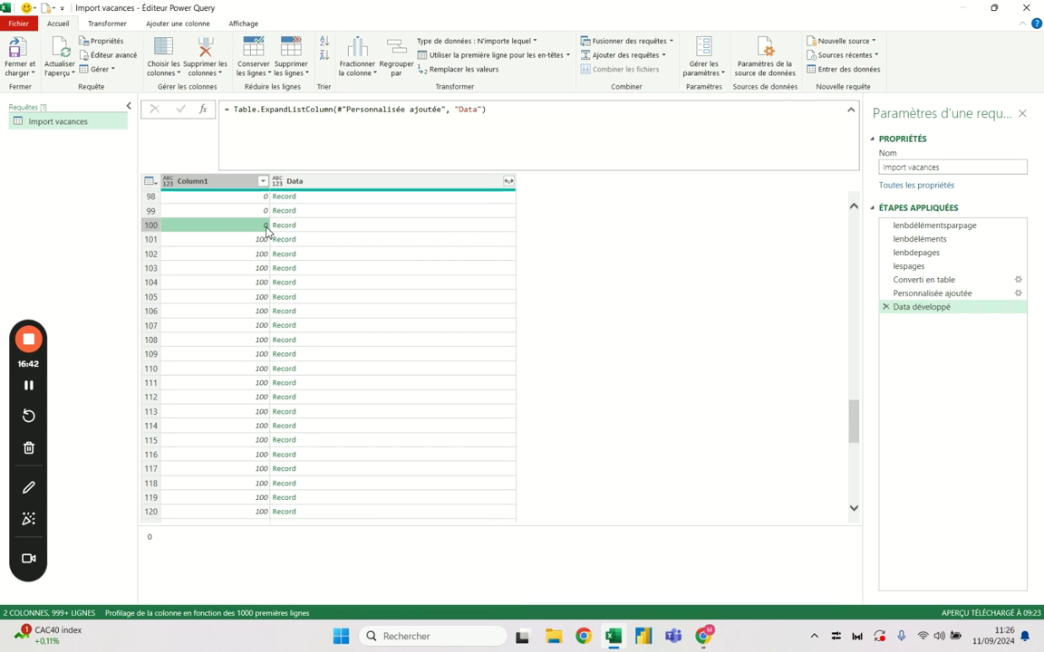
click(259, 239)
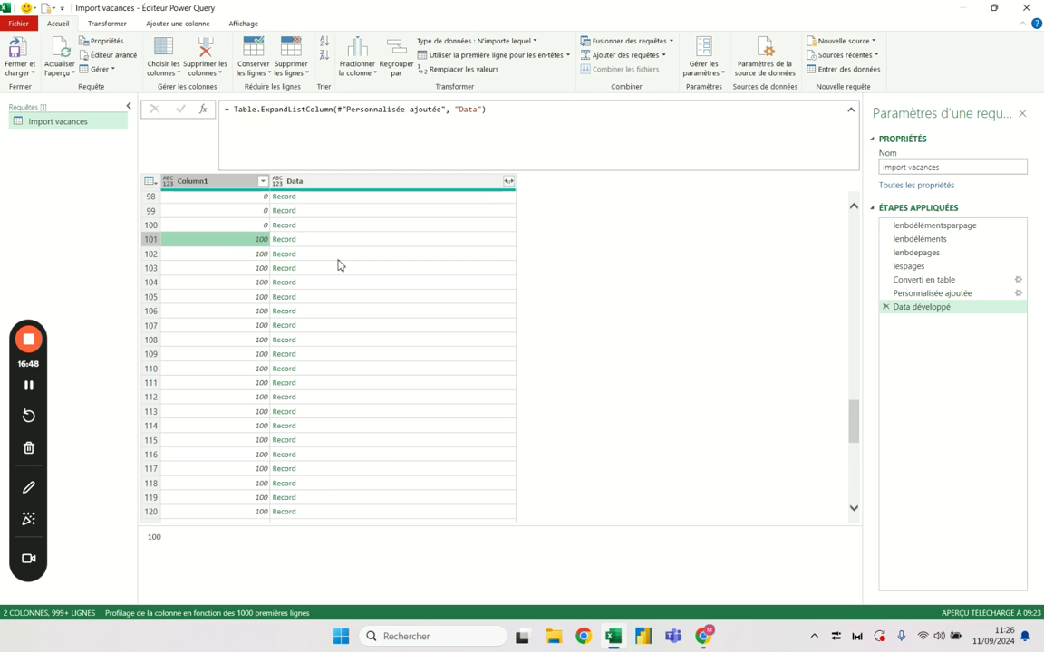
scroll(299, 337, down, 8)
scroll(299, 337, down, 9)
scroll(299, 337, down, 9)
scroll(299, 340, down, 3)
scroll(290, 371, down, 5)
scroll(277, 389, down, 3)
click(263, 225)
scroll(263, 226, up, 1)
scroll(263, 213, up, 6)
click(240, 181)
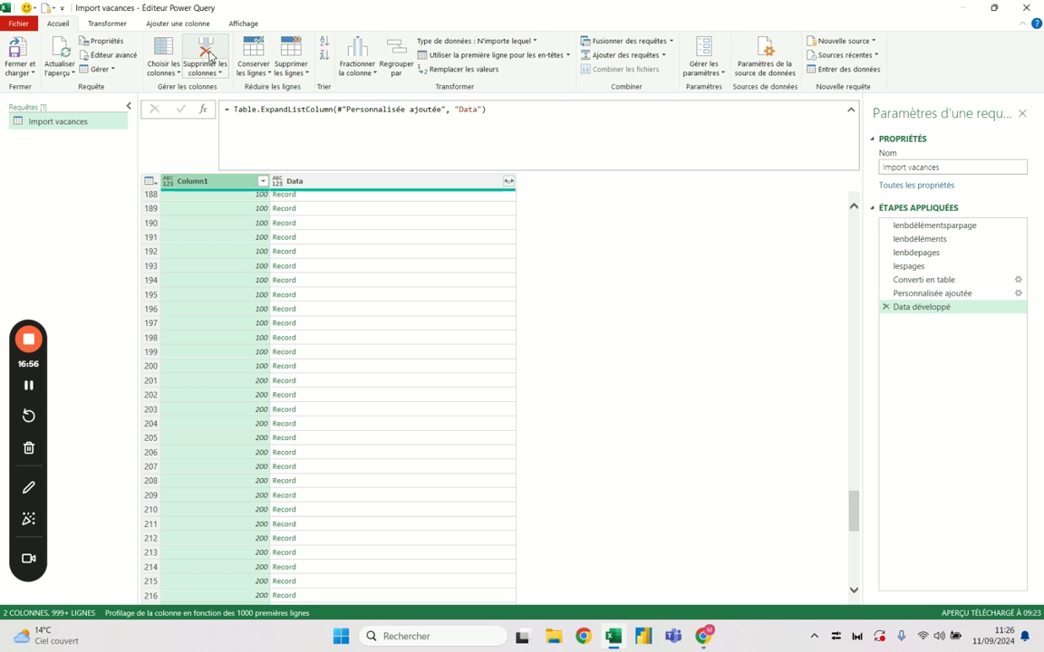
click(290, 181)
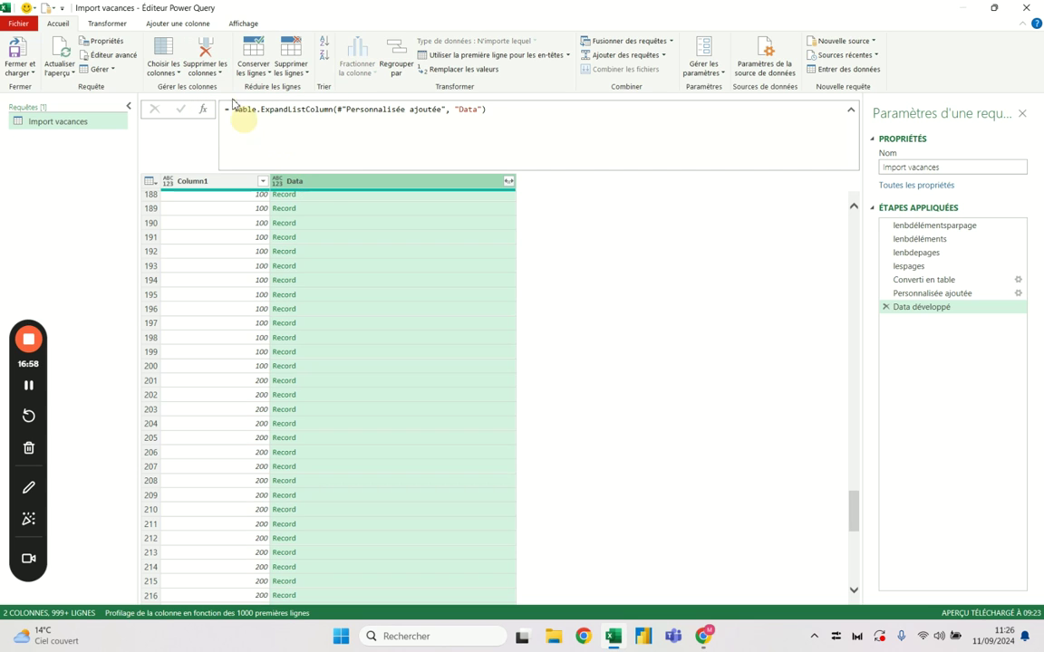
- Remove every column except Data and expand its records into all seven fields, description to annee_scolaire
click(220, 76)
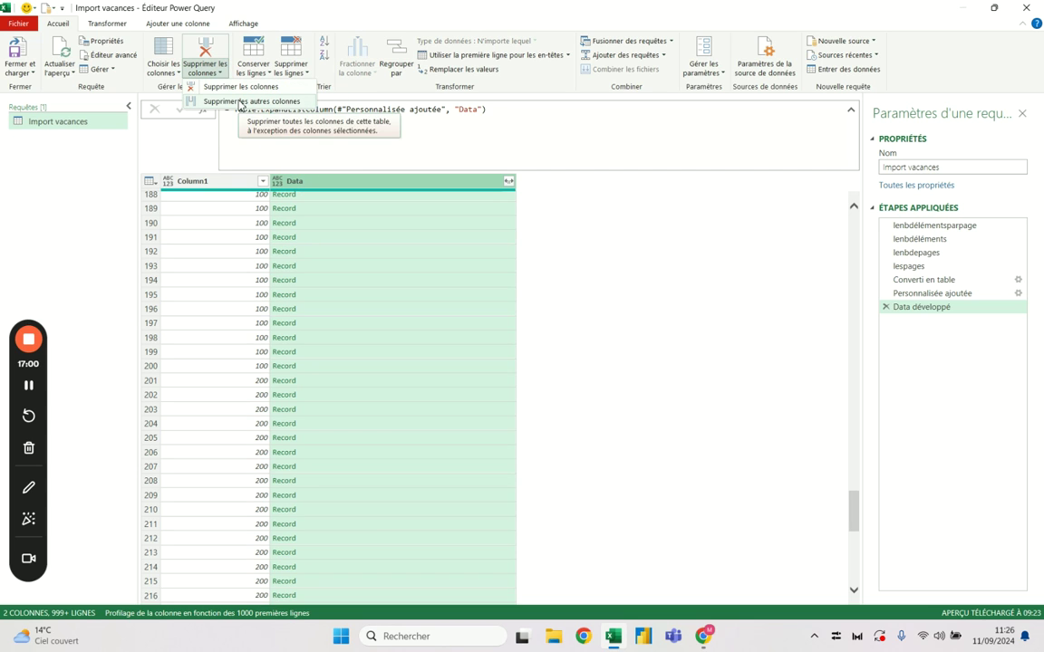
click(240, 101)
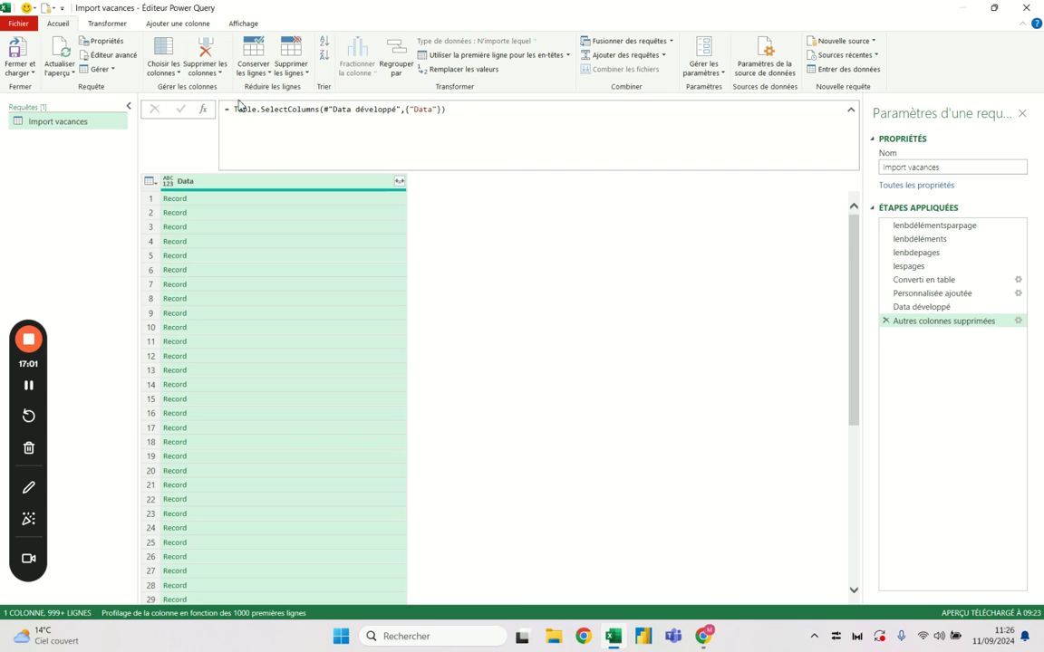
click(400, 182)
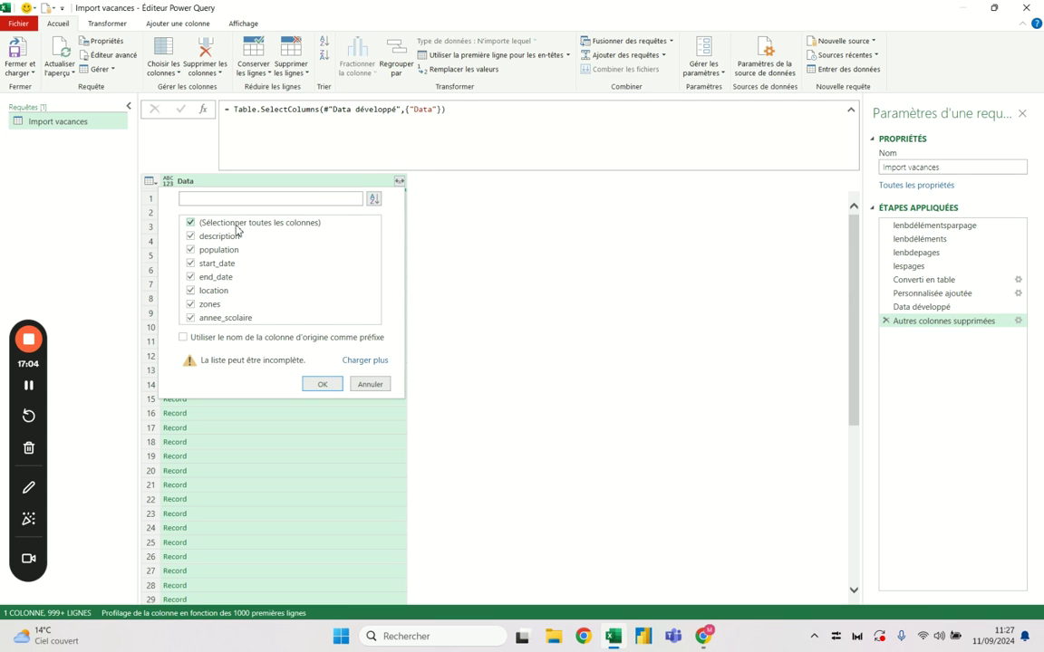
click(322, 384)
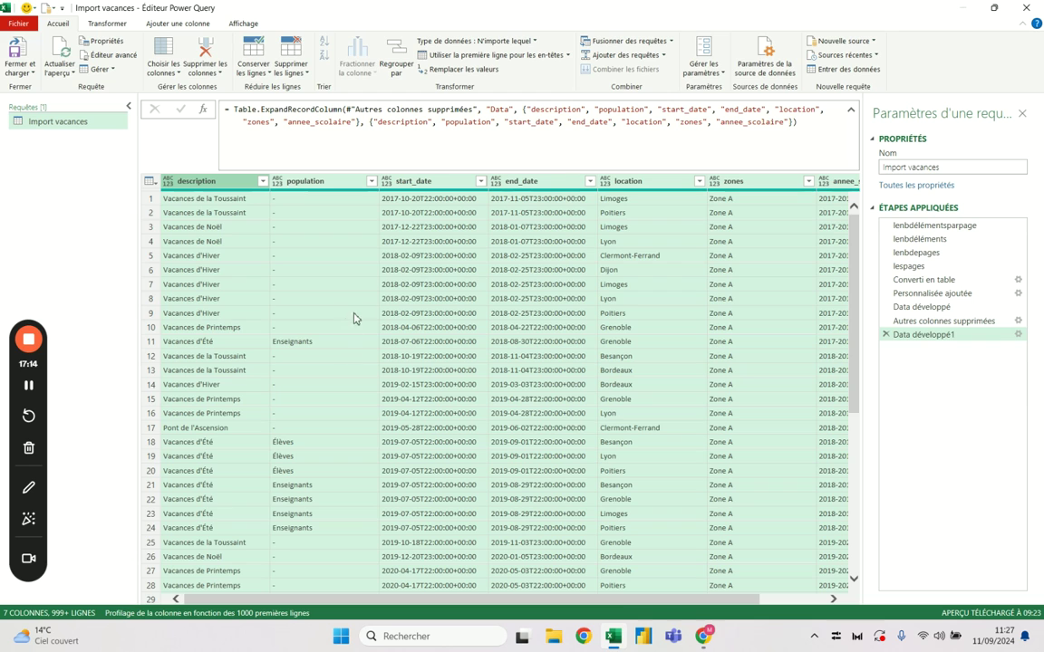
click(313, 182)
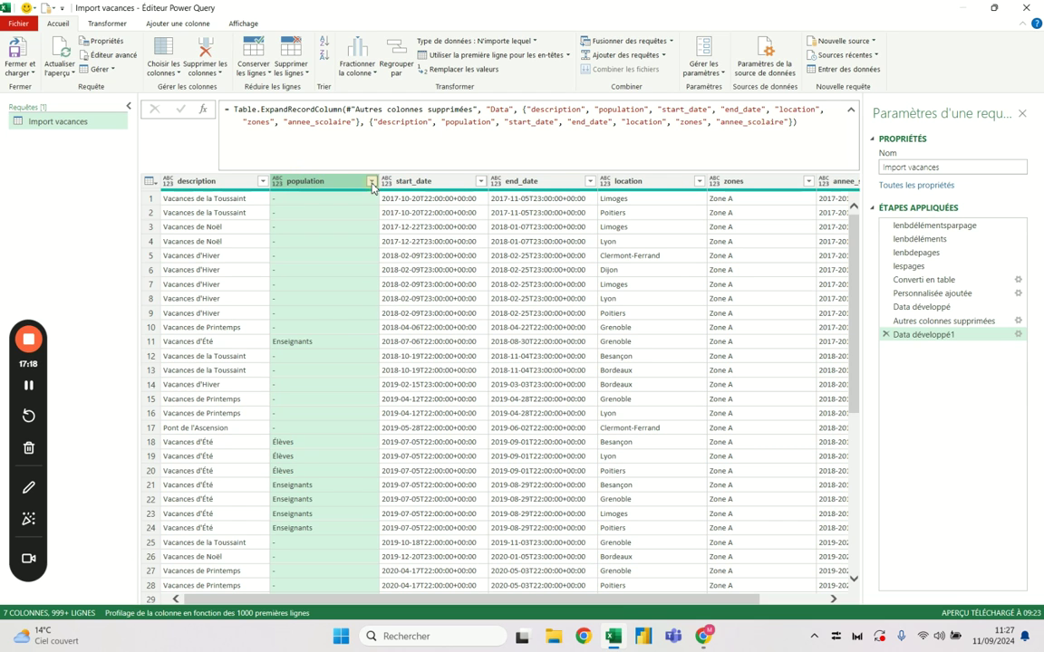
click(372, 185)
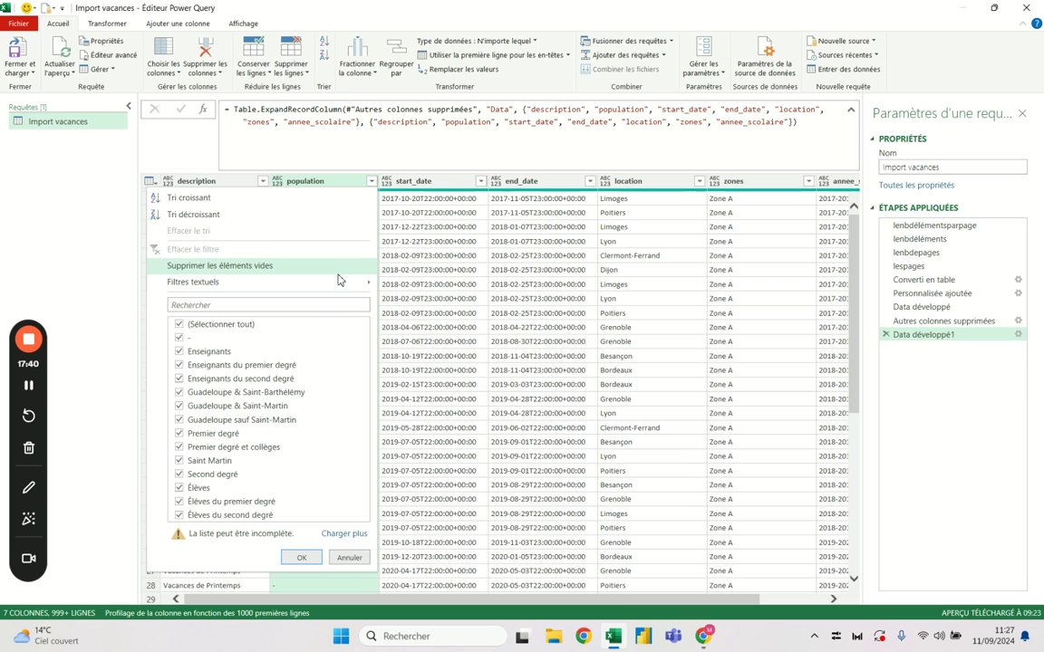
click(183, 149)
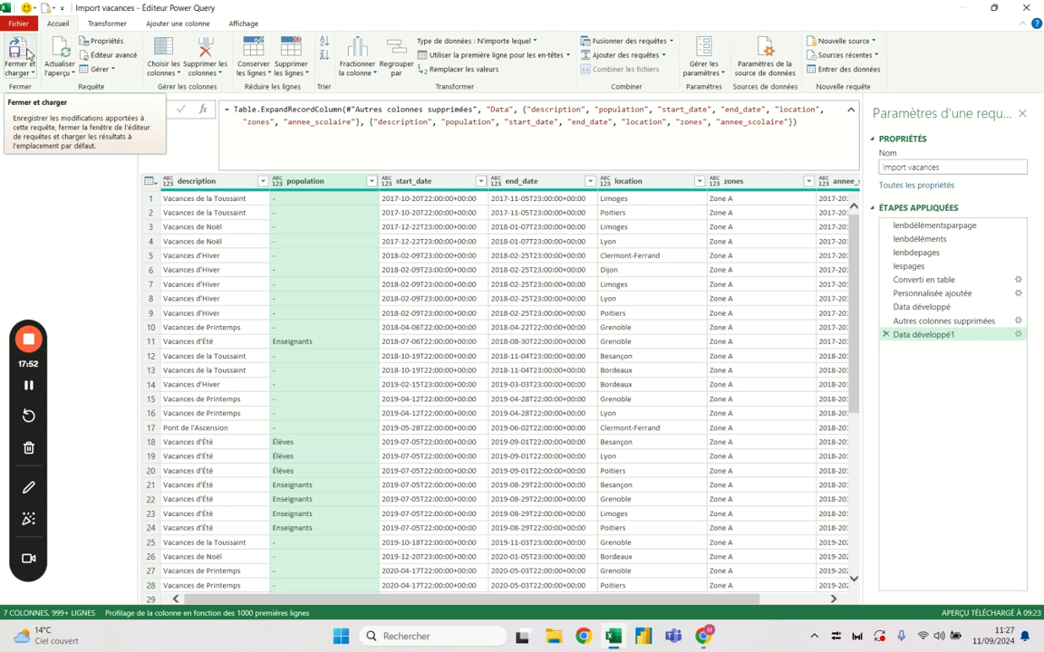
click(453, 180)
ctrl+click(525, 181)
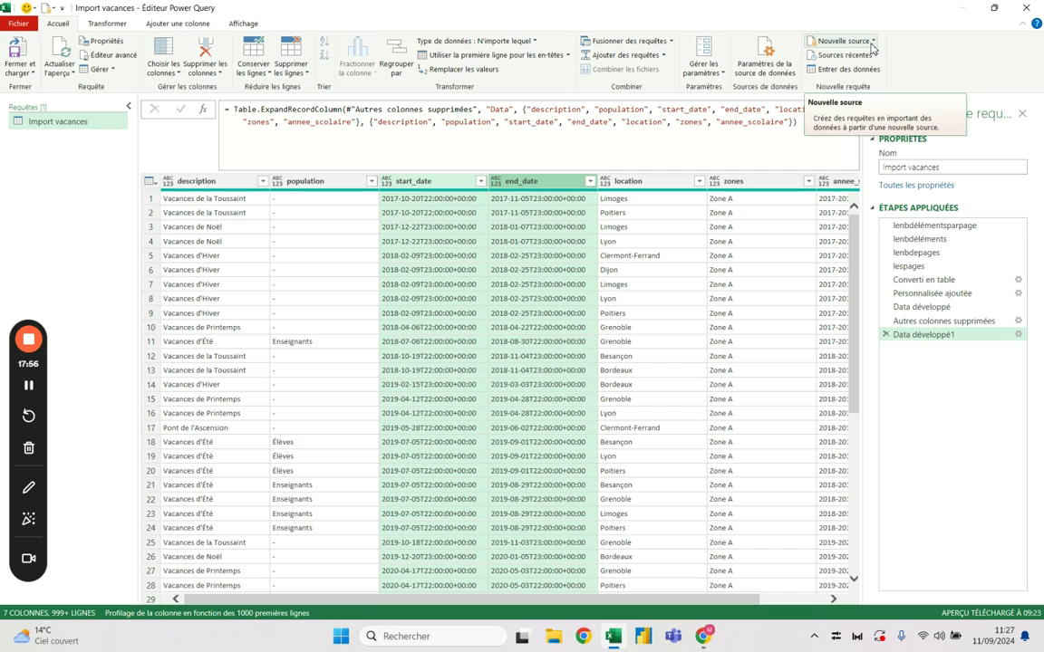
- Parse start_date and end_date as dates
click(107, 23)
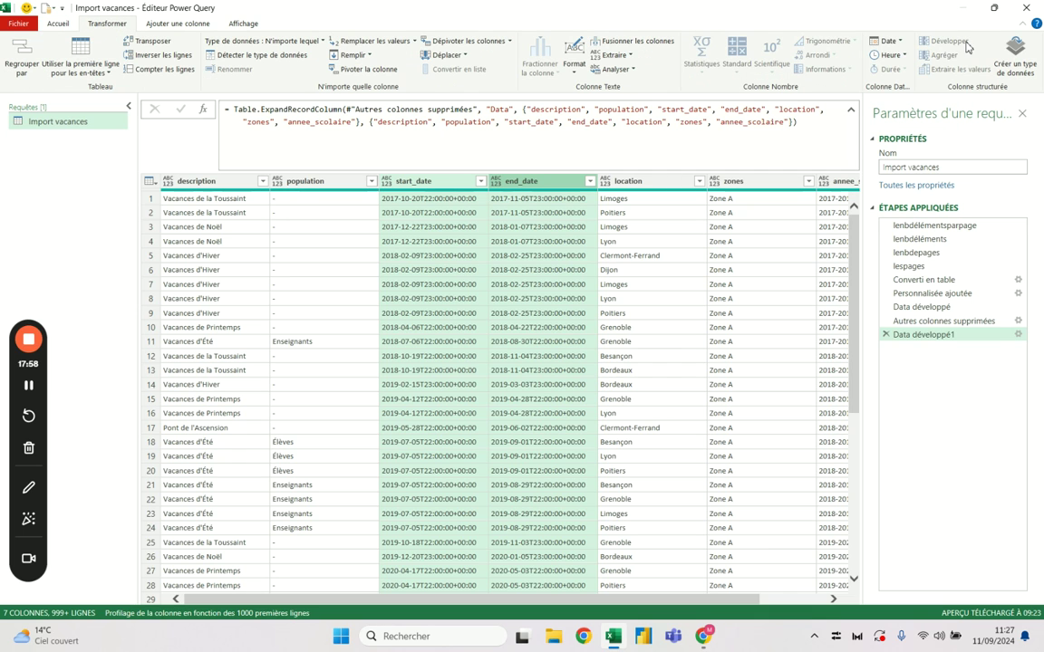
click(883, 41)
click(906, 84)
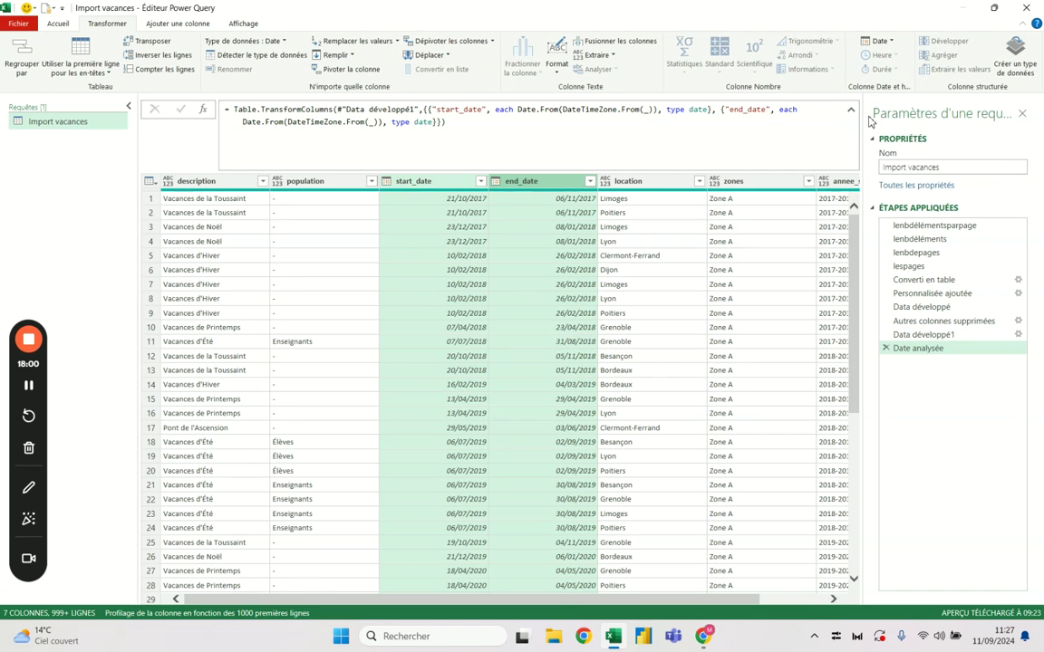
click(779, 598)
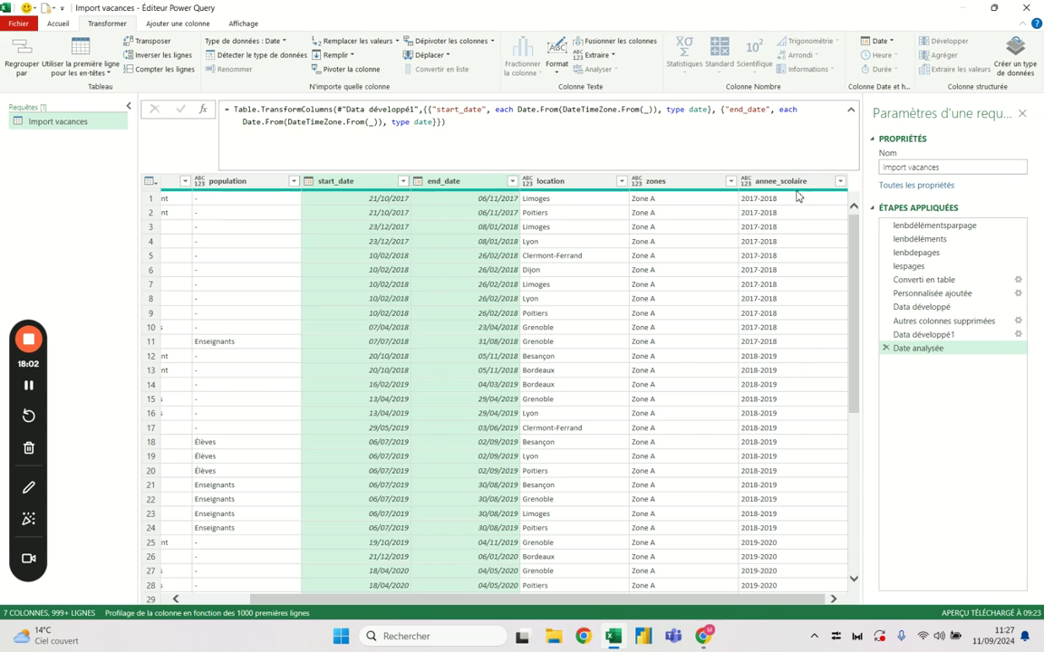
- Remove the annee_scolaire column
click(770, 181)
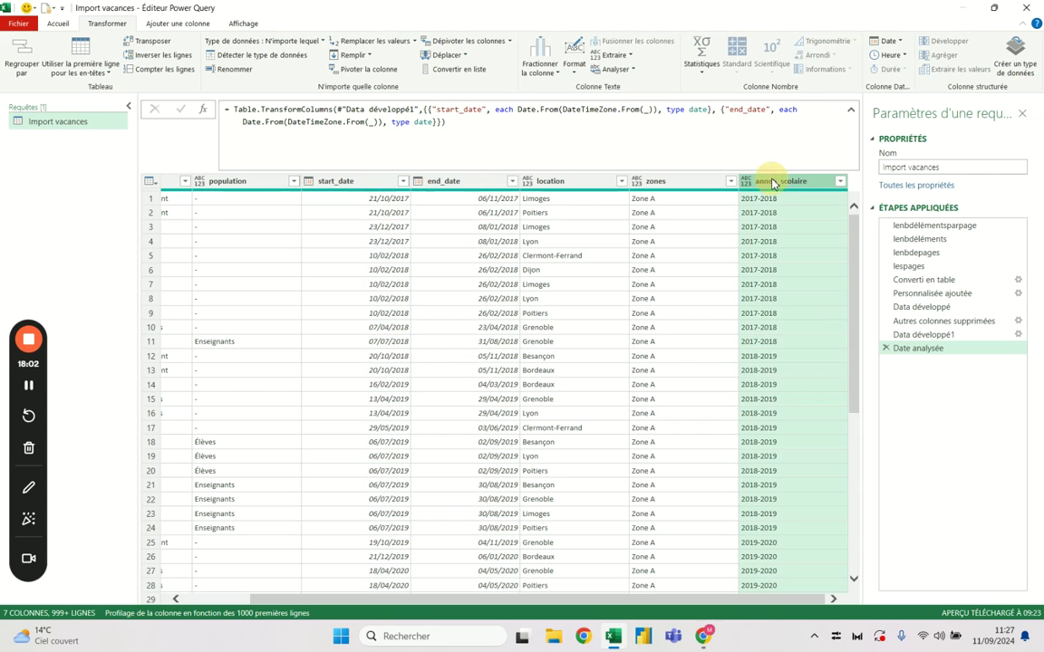
click(58, 23)
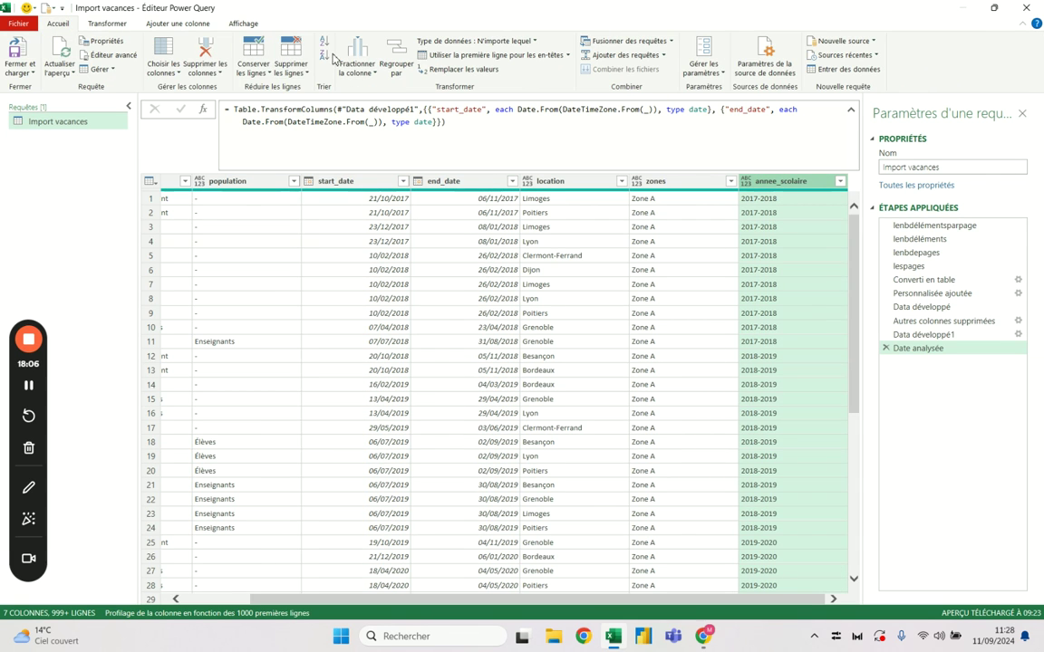
click(205, 50)
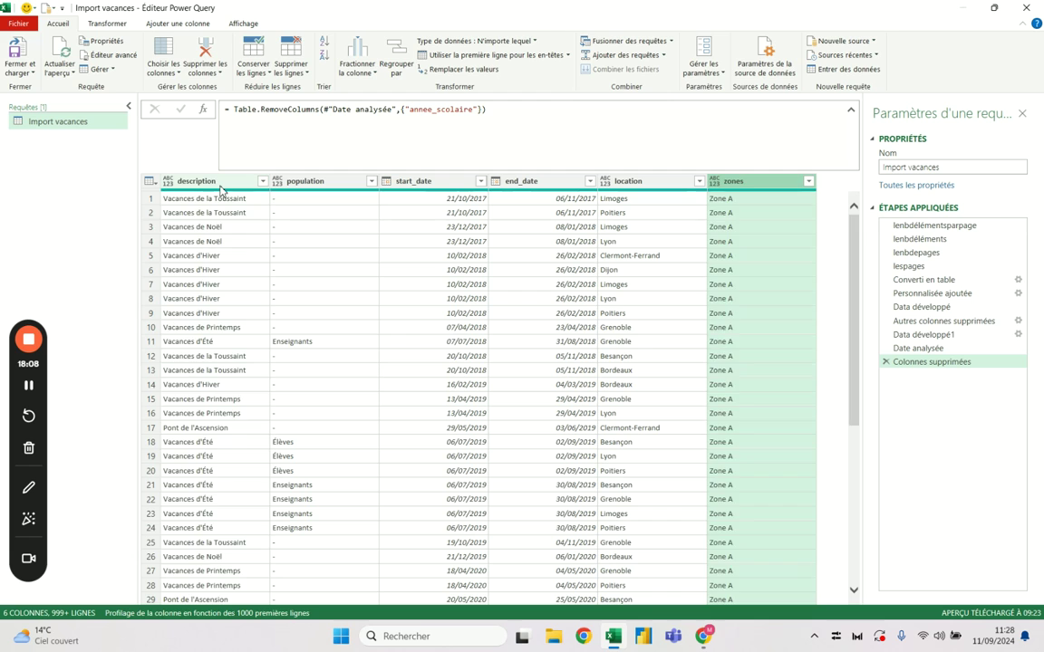
- Set description, population, location and zones to Text, then close and load into Excel
click(221, 183)
ctrl+click(308, 181)
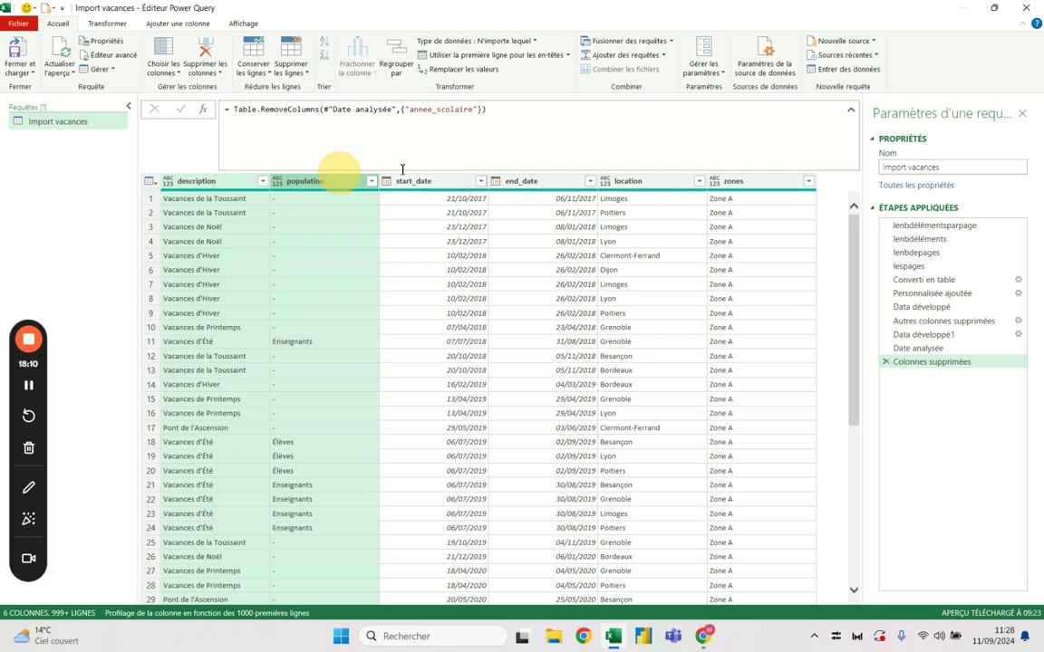
ctrl+click(623, 183)
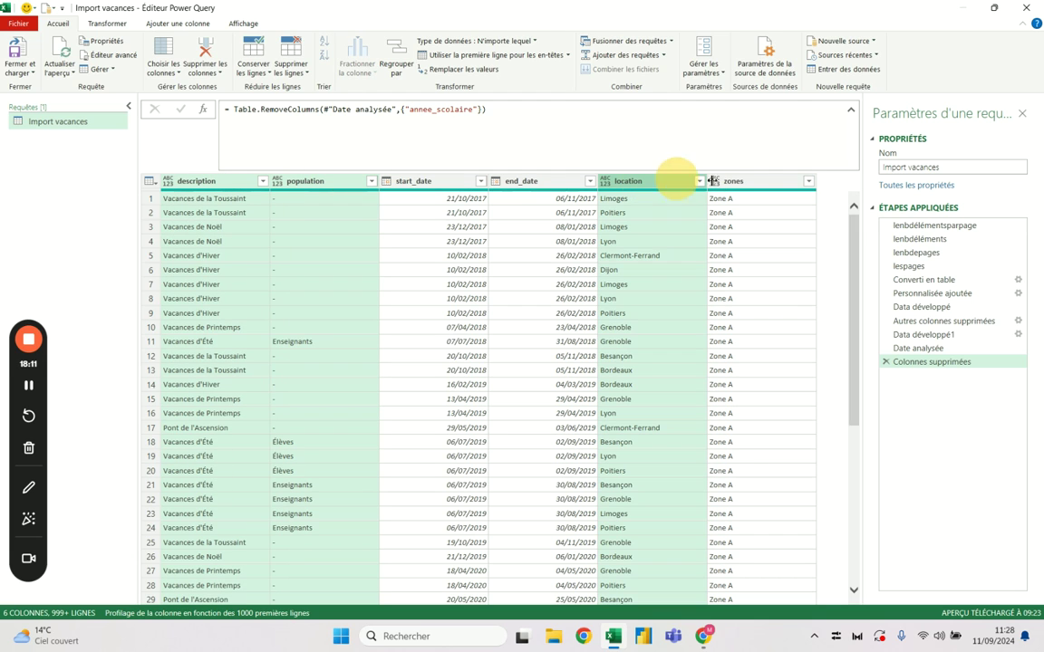
ctrl+click(758, 184)
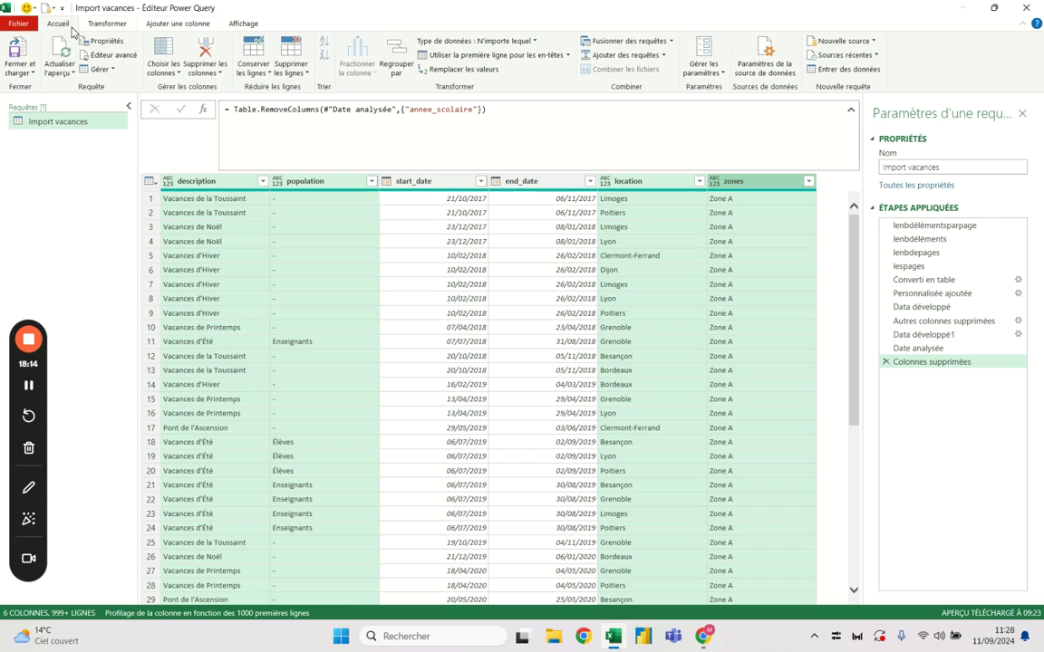
click(106, 23)
click(317, 40)
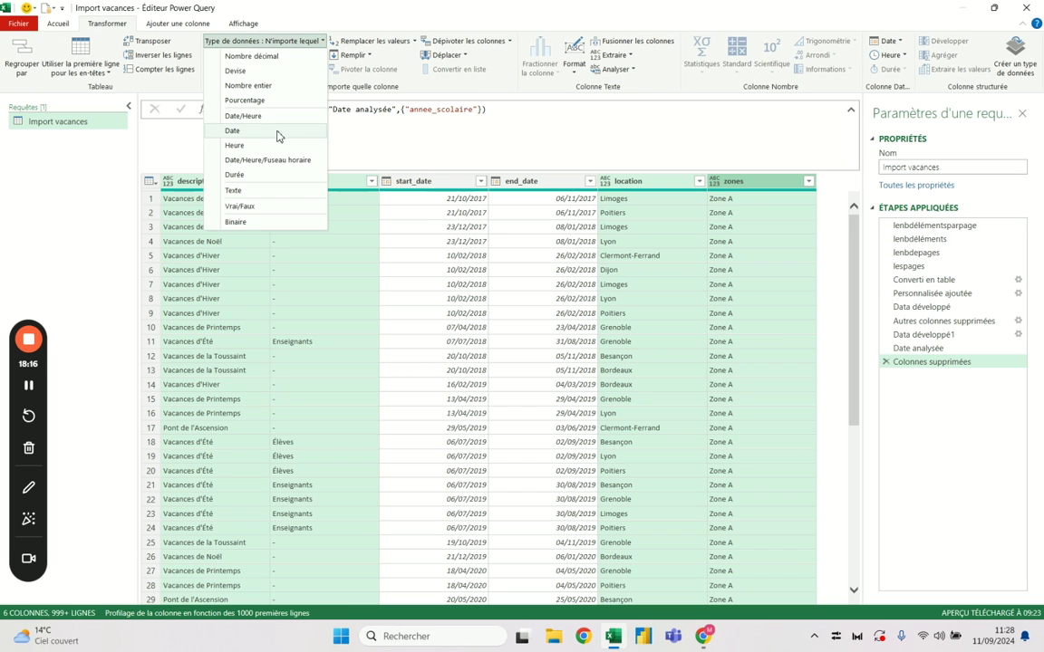
click(237, 190)
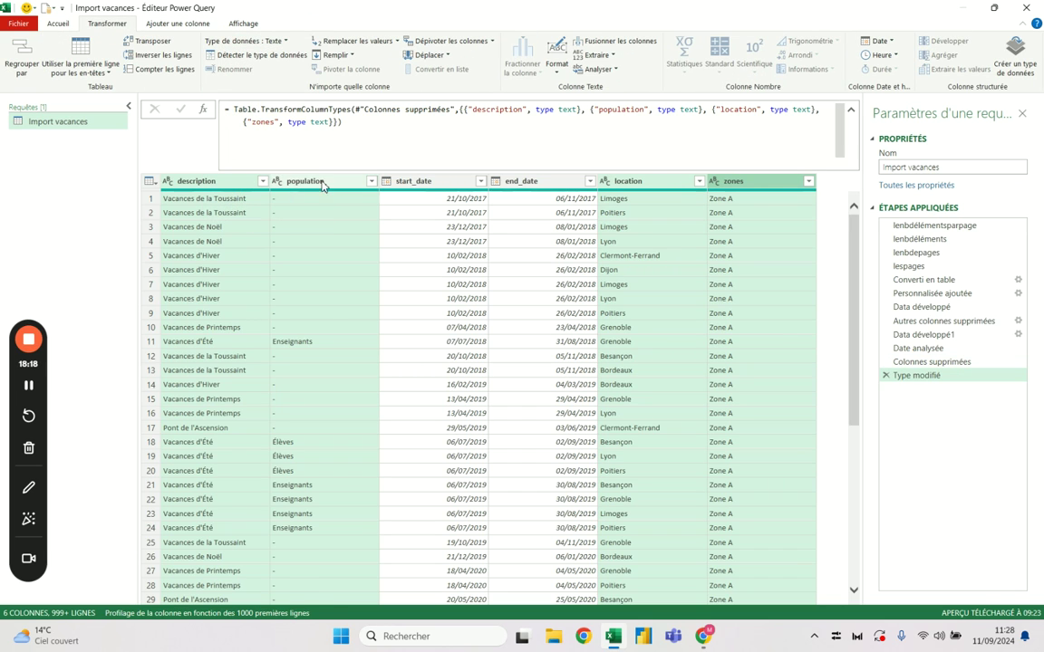
click(59, 24)
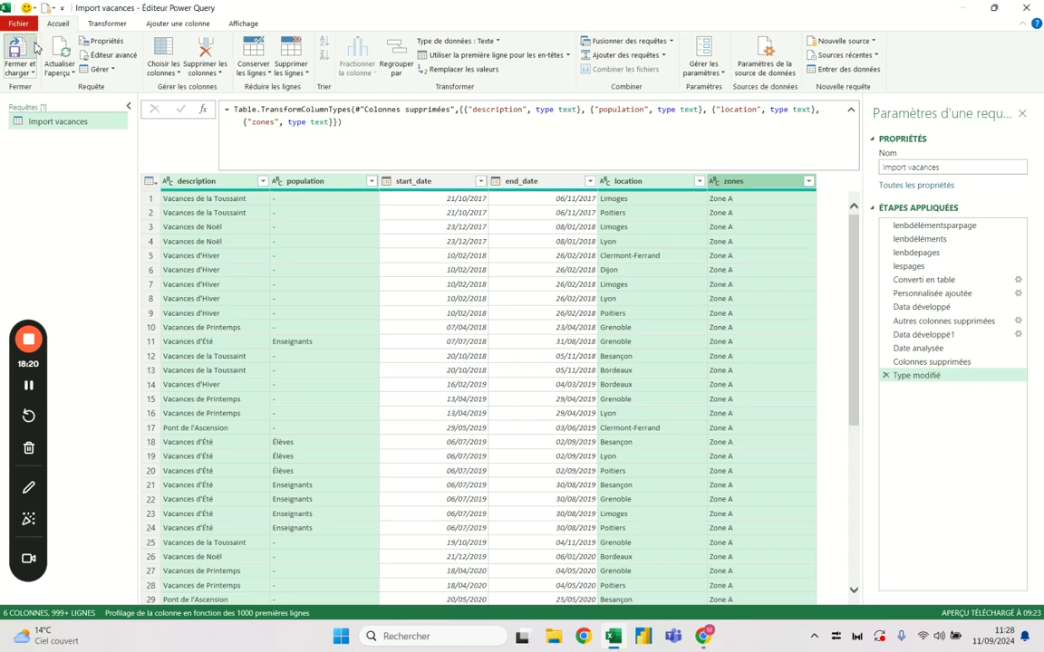
click(35, 46)
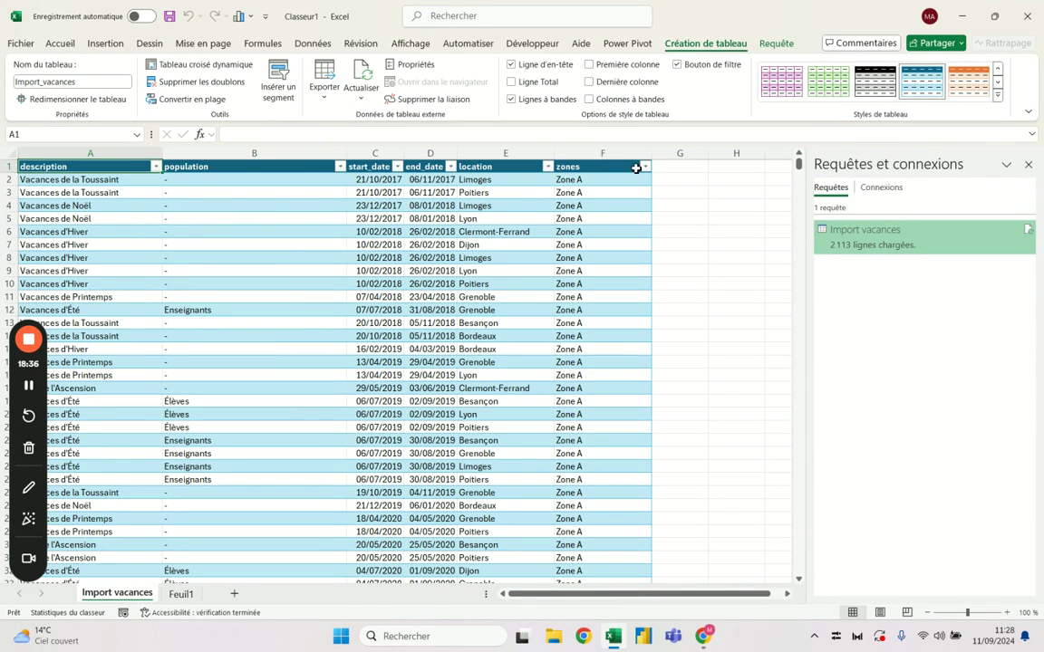
- Filter the location column to show only Dijon
click(547, 166)
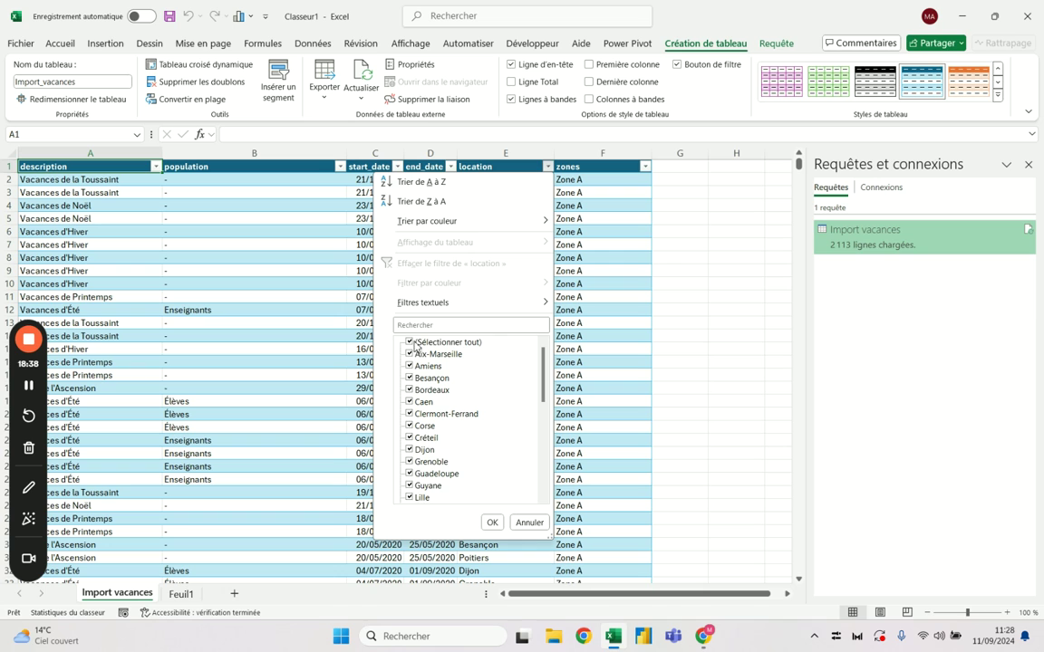
click(409, 341)
click(409, 450)
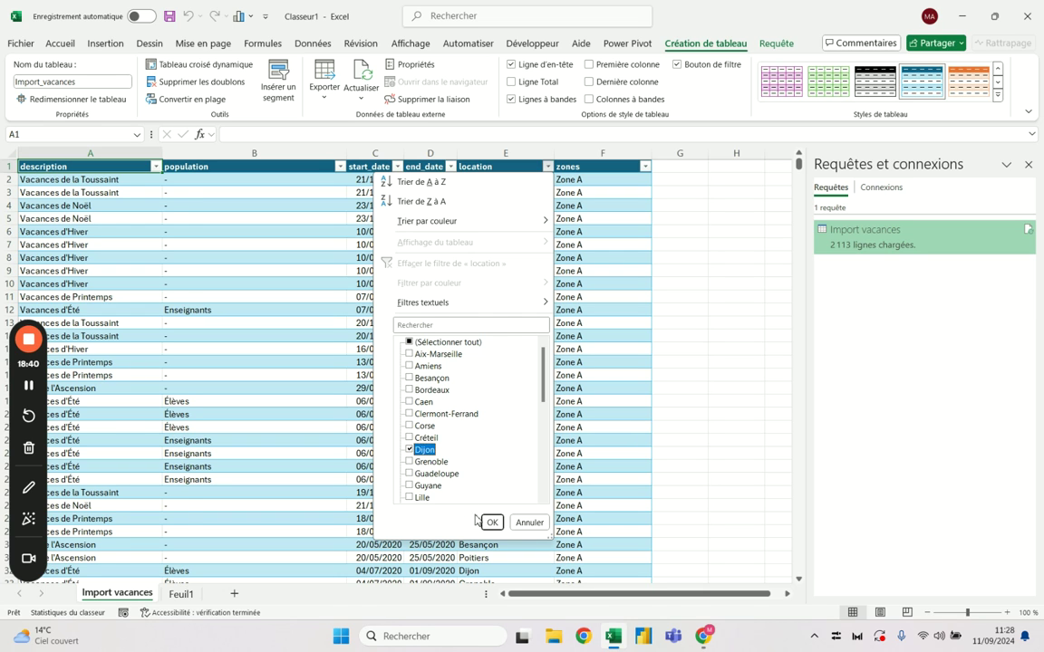
click(491, 522)
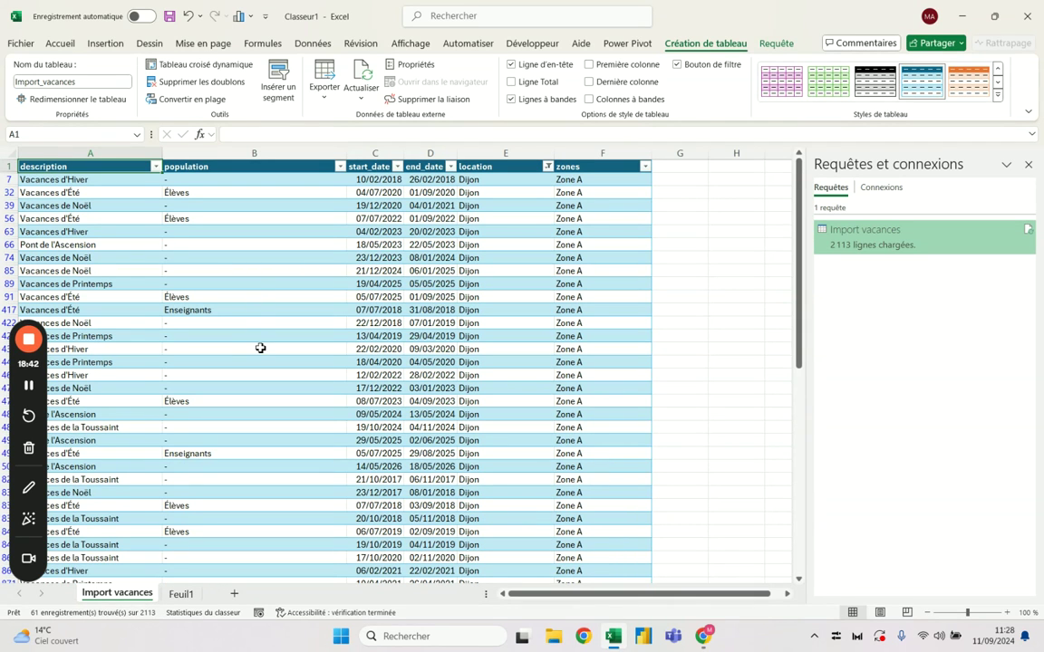
scroll(263, 349, down, 7)
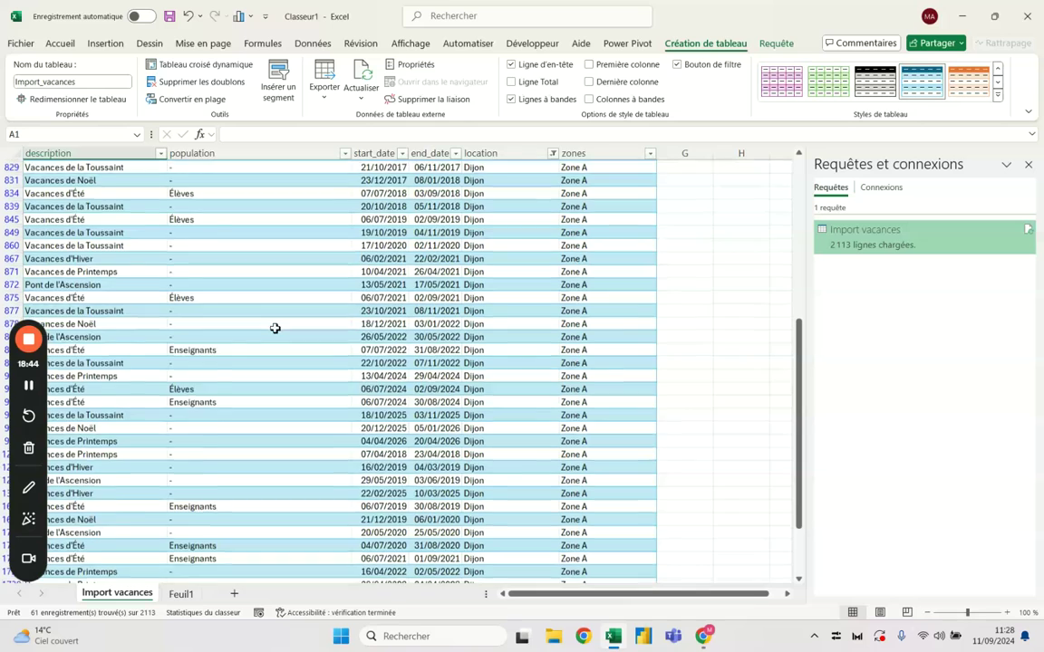
scroll(264, 347, up, 7)
- Scroll through the 61 Dijon rows and select the Import_vacances query
click(484, 154)
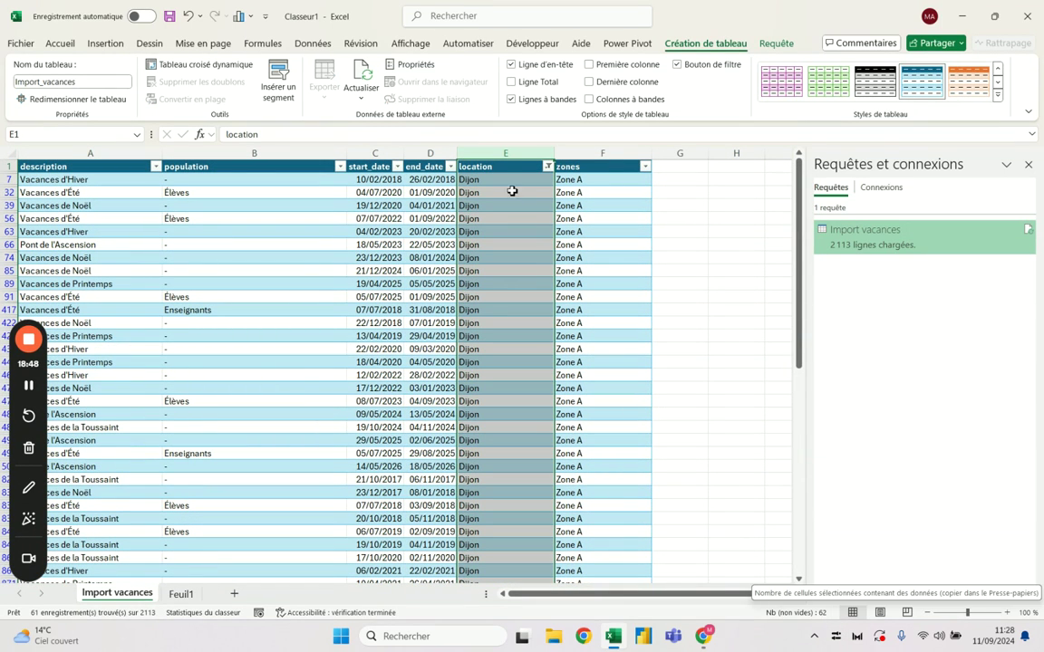
scroll(477, 400, down, 8)
scroll(478, 400, down, 8)
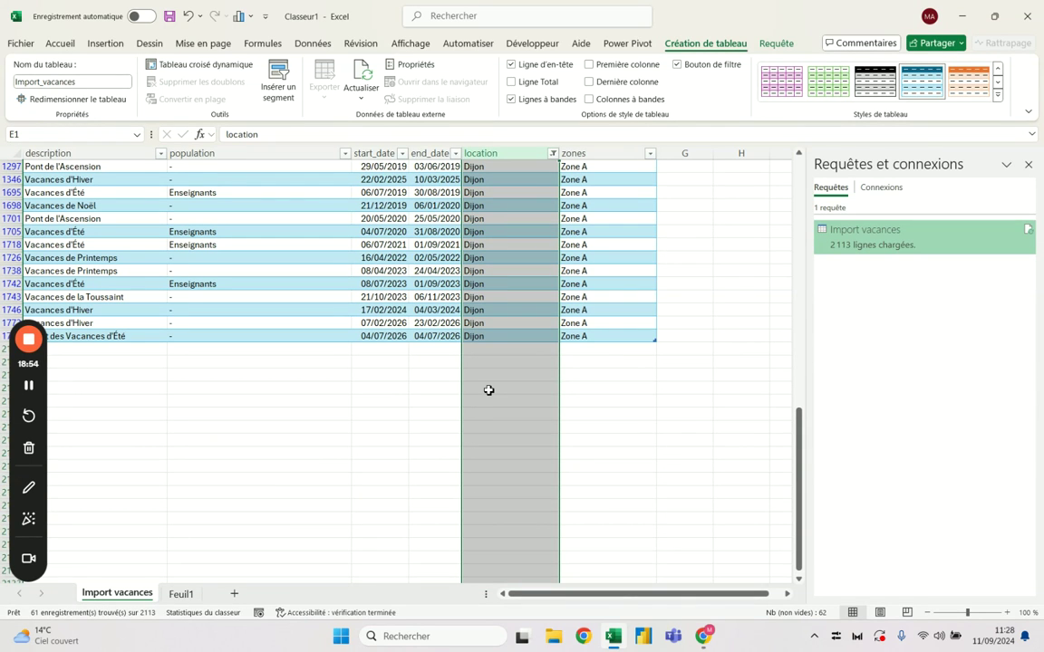
click(936, 237)
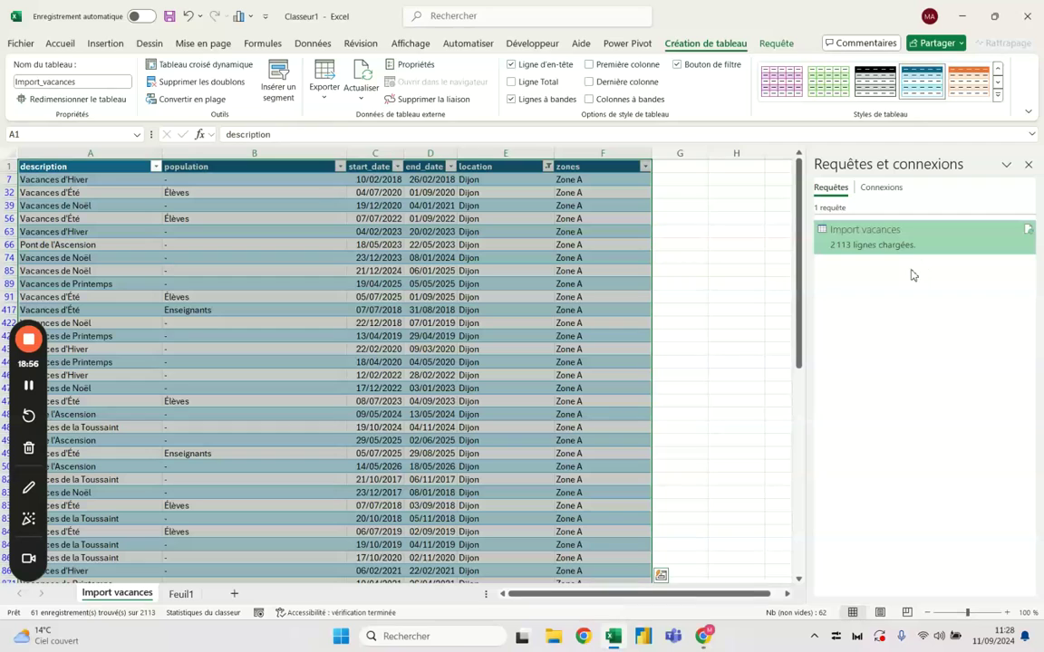
- Open the Import vacances M code in the Advanced Editor, cursor on the page-size 100 line
double_click(903, 255)
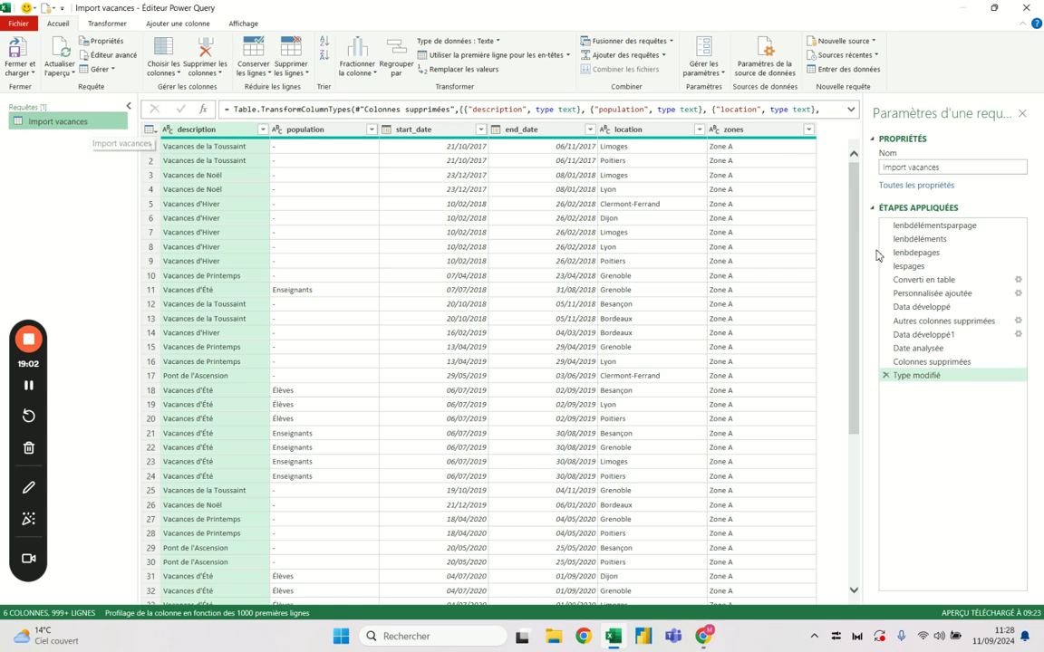
click(112, 54)
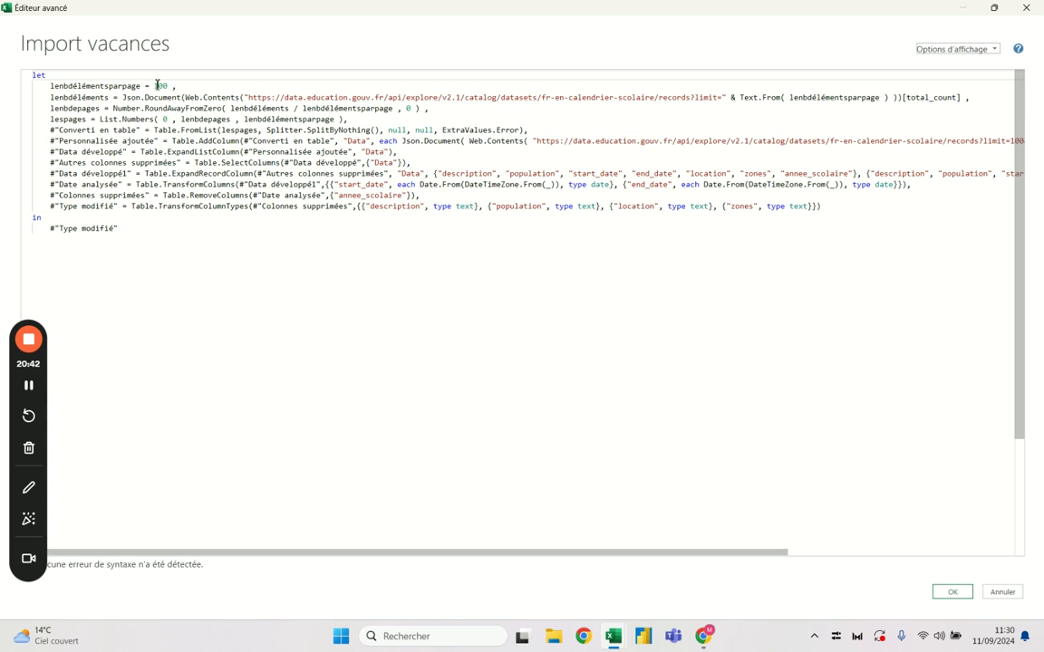
click(304, 88)
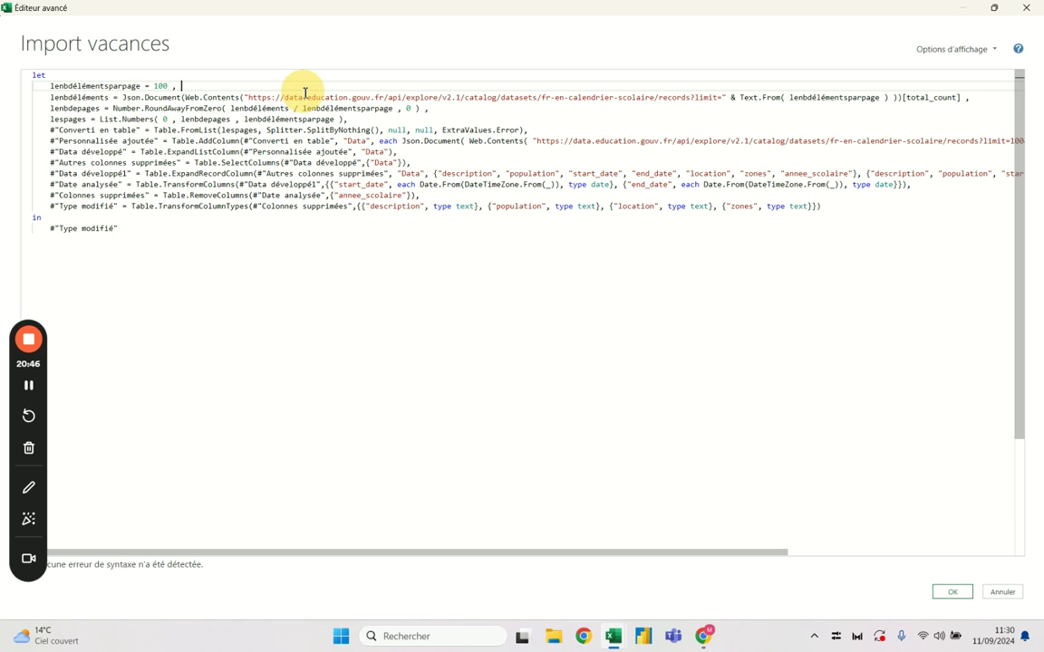